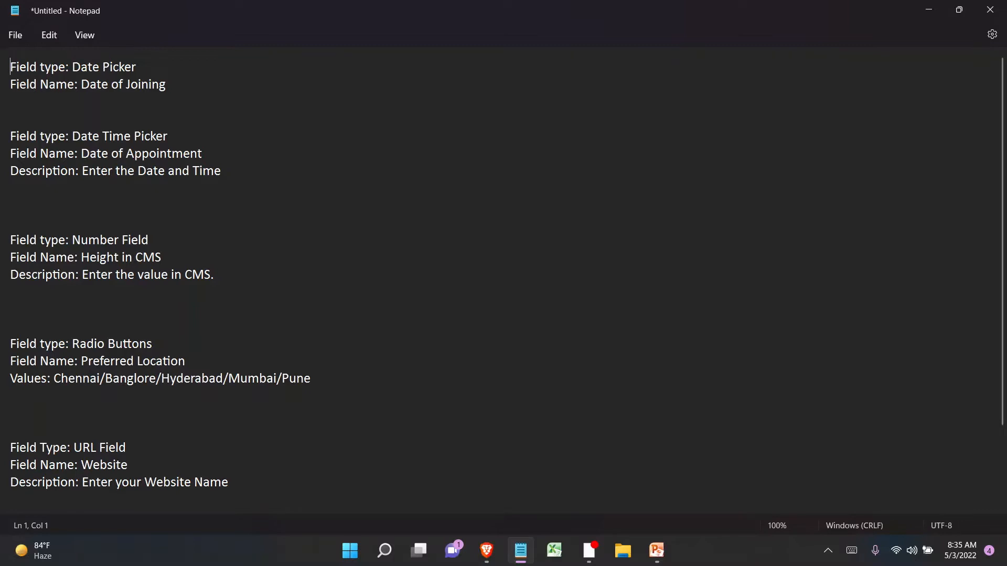
# - Review the requested custom fields in the notes, including their field types, names, descriptions and the Preferred Location values
pyautogui.hotkey('ctrl', 'shift', 'Right')
pyautogui.hotkey('ctrl', 'shift', 'Right')
pyautogui.hotkey('ctrl', 'shift', 'Right')
pyautogui.hotkey('ctrl', 'shift', 'Right')
pyautogui.hotkey('ctrl', 'shift', 'Right')
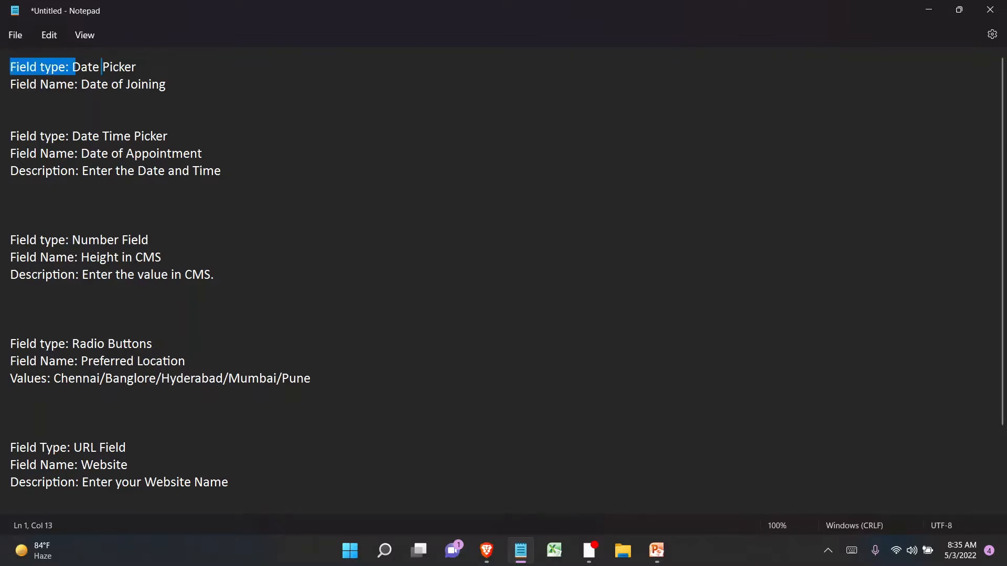
pyautogui.press('Down')
pyautogui.press('Down')
pyautogui.press('Down')
pyautogui.press('Down')
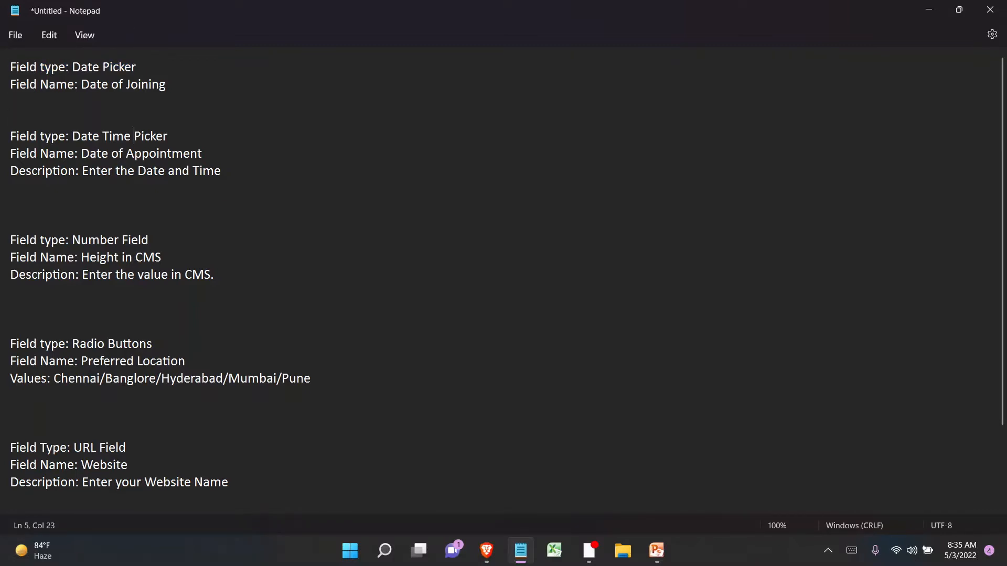
pyautogui.hotkey('ctrl', 'Left')
pyautogui.hotkey('ctrl', 'Left')
pyautogui.hotkey('ctrl', 'Left')
pyautogui.hotkey('ctrl', 'shift', 'Right')
pyautogui.hotkey('ctrl', 'shift', 'Right')
pyautogui.hotkey('ctrl', 'shift', 'Right')
pyautogui.hotkey('ctrl', 'shift', 'Right')
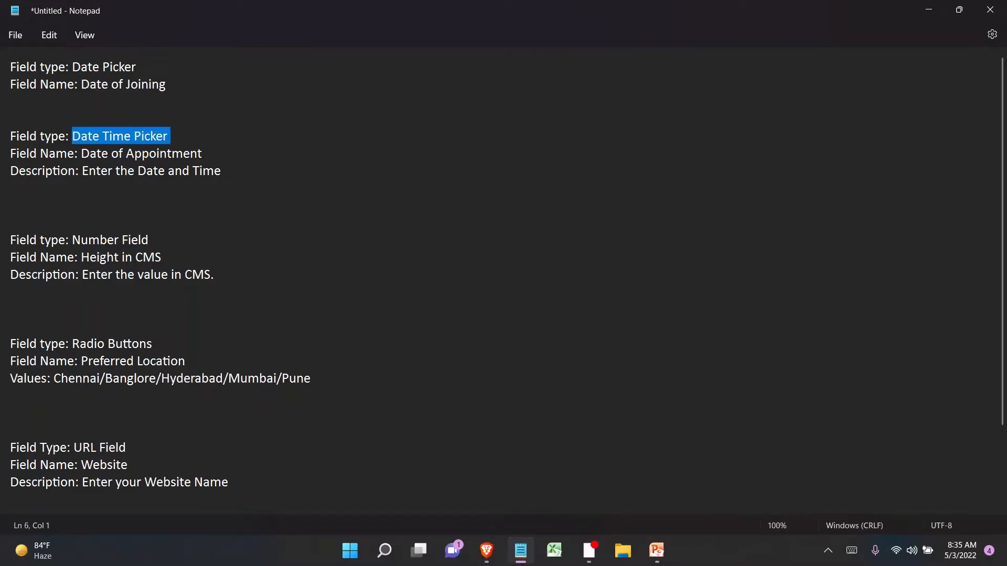
pyautogui.moveTo(656, 551)
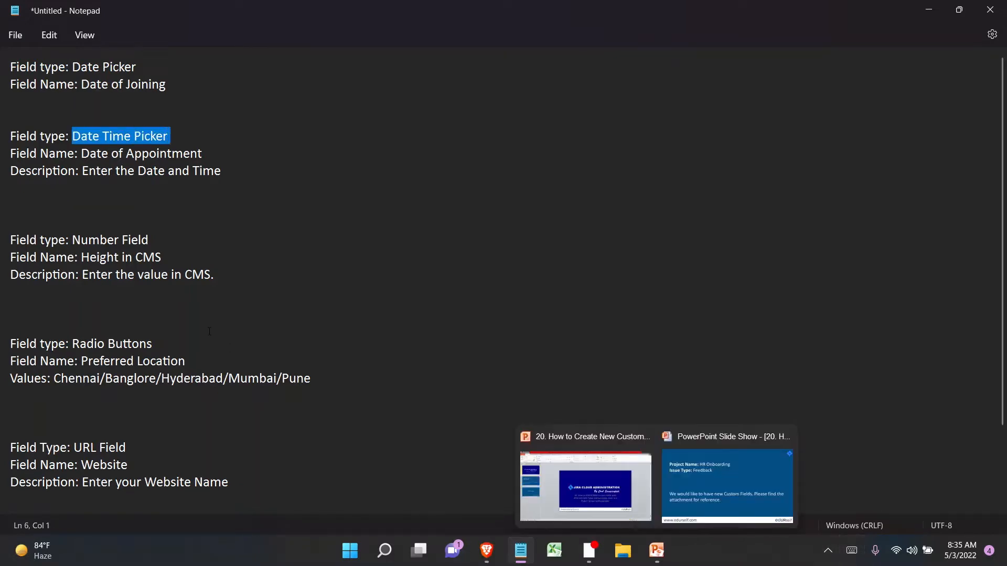
pyautogui.scroll(-2, 209, 331)
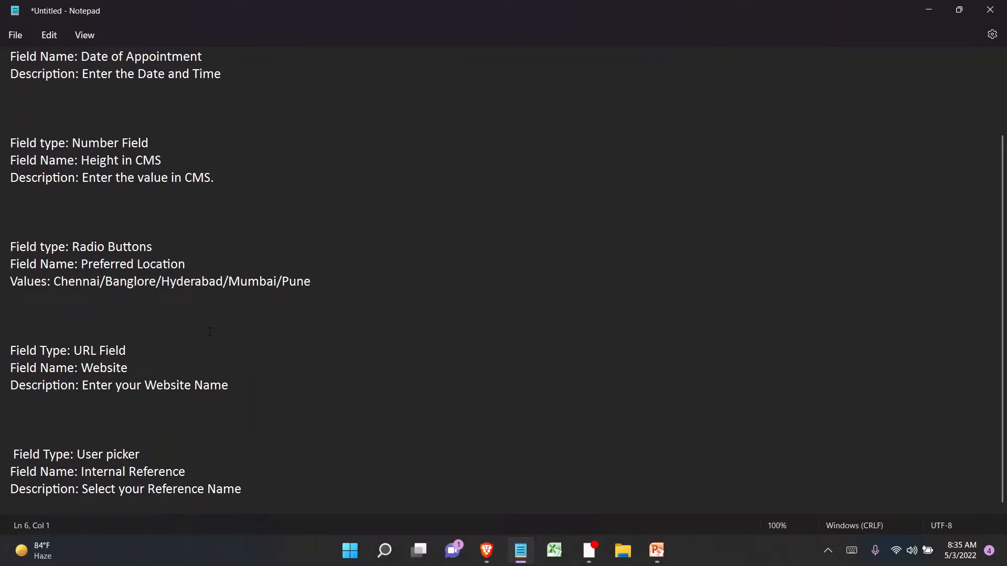
pyautogui.scroll(2, 210, 332)
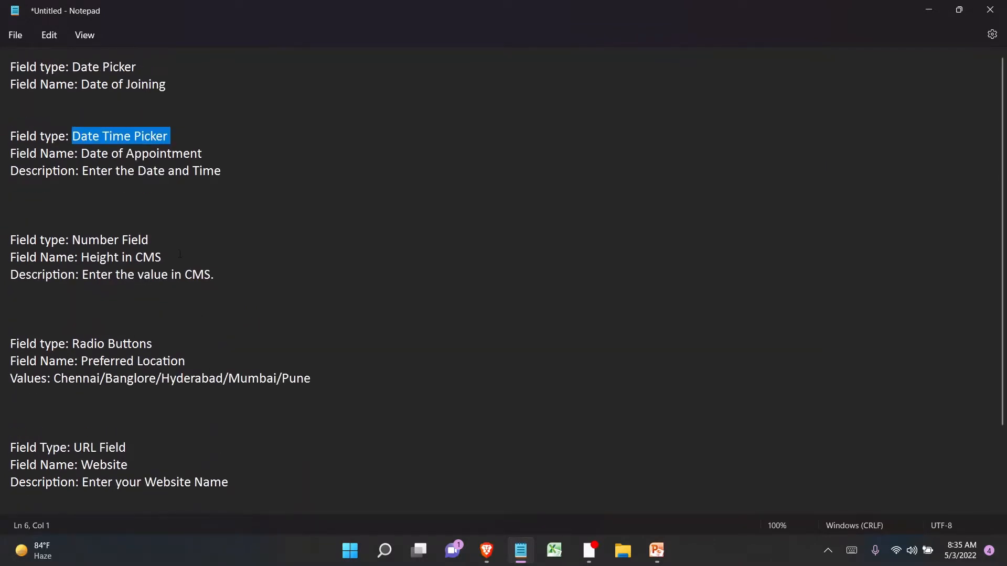
pyautogui.click(67, 83)
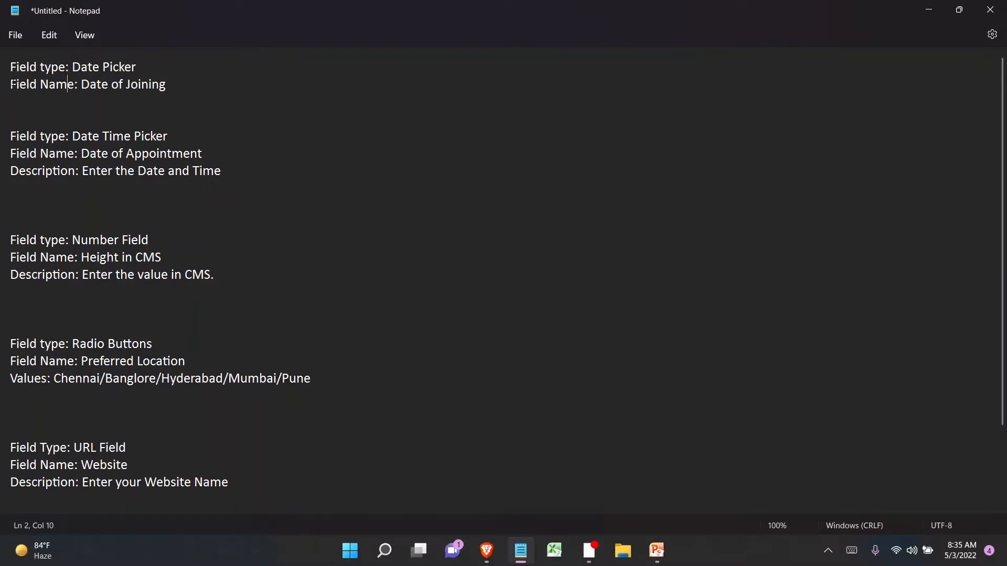
pyautogui.moveTo(5, 84); pyautogui.dragTo(120, 97)
pyautogui.moveTo(37, 170); pyautogui.dragTo(134, 170)
pyautogui.scroll(-2, 138, 208)
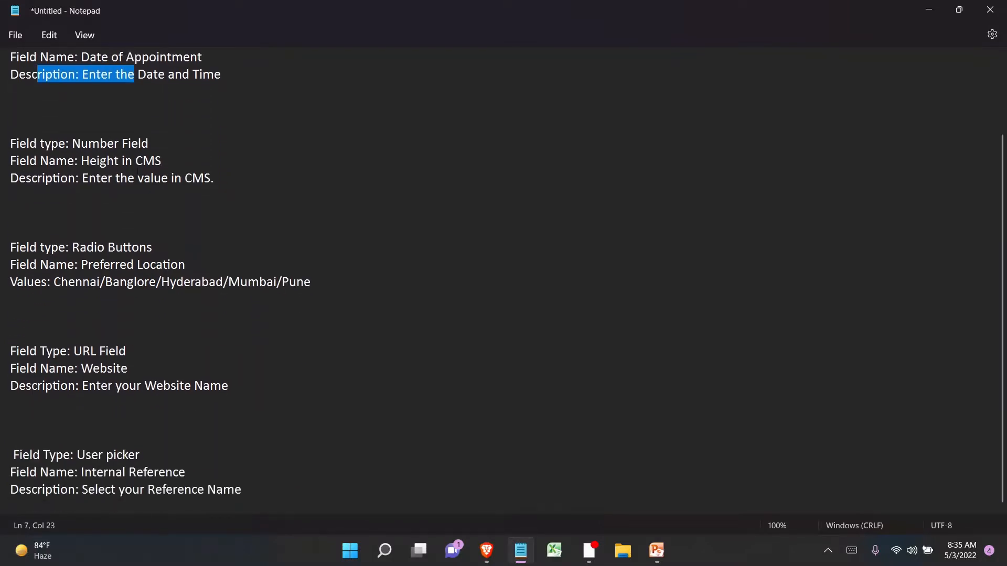
pyautogui.moveTo(35, 282); pyautogui.dragTo(245, 278)
pyautogui.scroll(2, 213, 207)
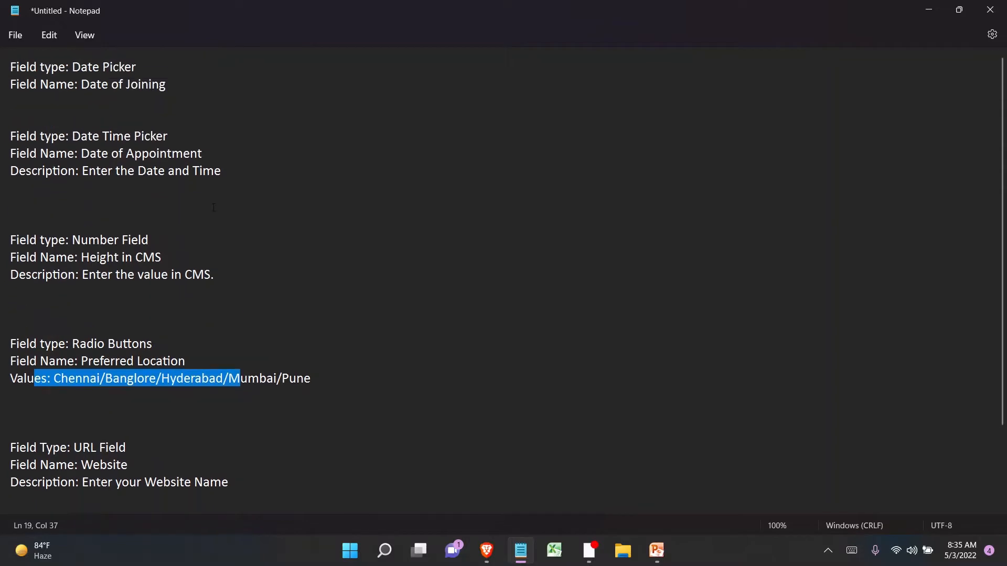
pyautogui.click(11, 67)
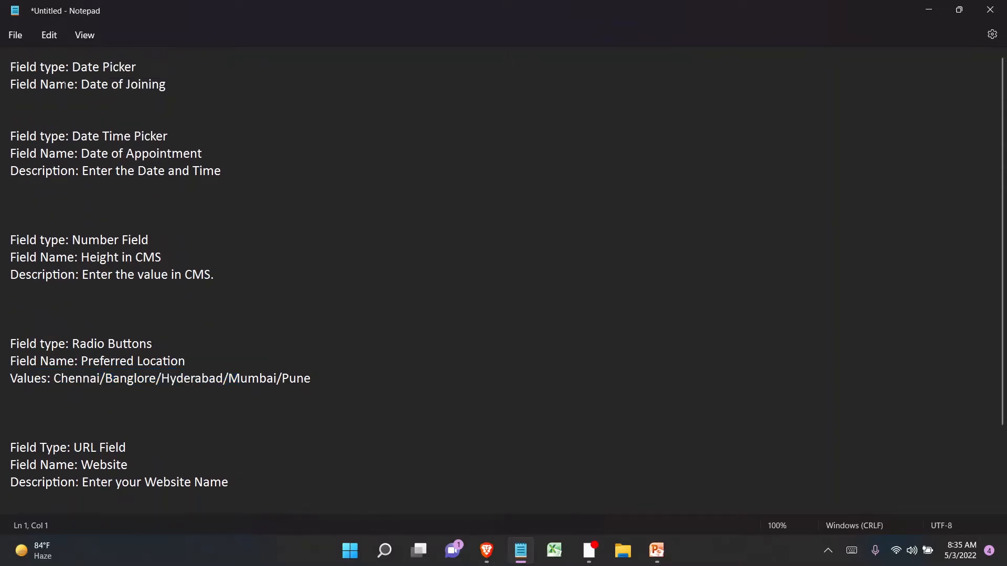
# - Switch to Jira in the browser, start a new HR Onboarding issue of type Feedback and examine its existing fields
pyautogui.click(487, 549)
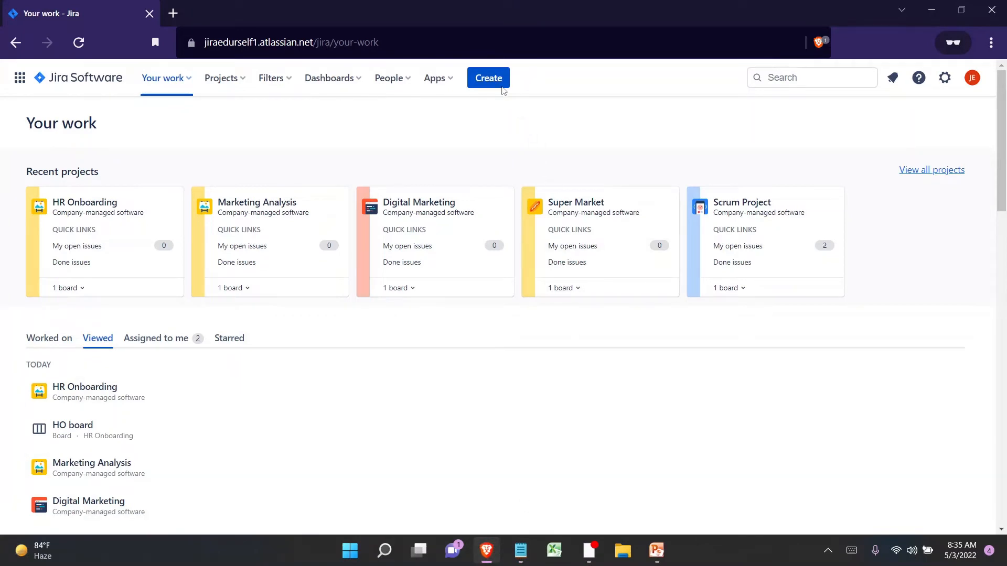
pyautogui.click(485, 73)
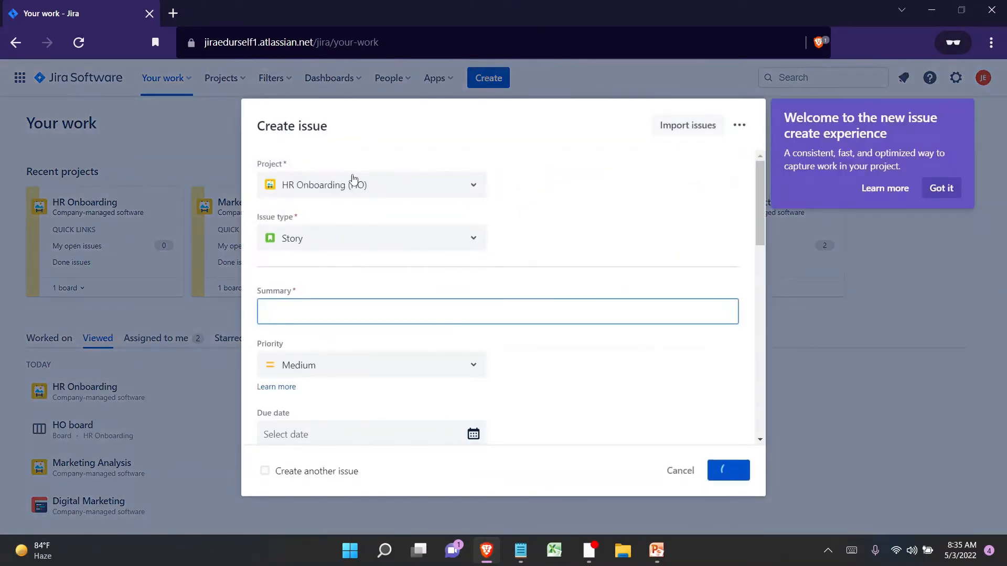
pyautogui.click(318, 234)
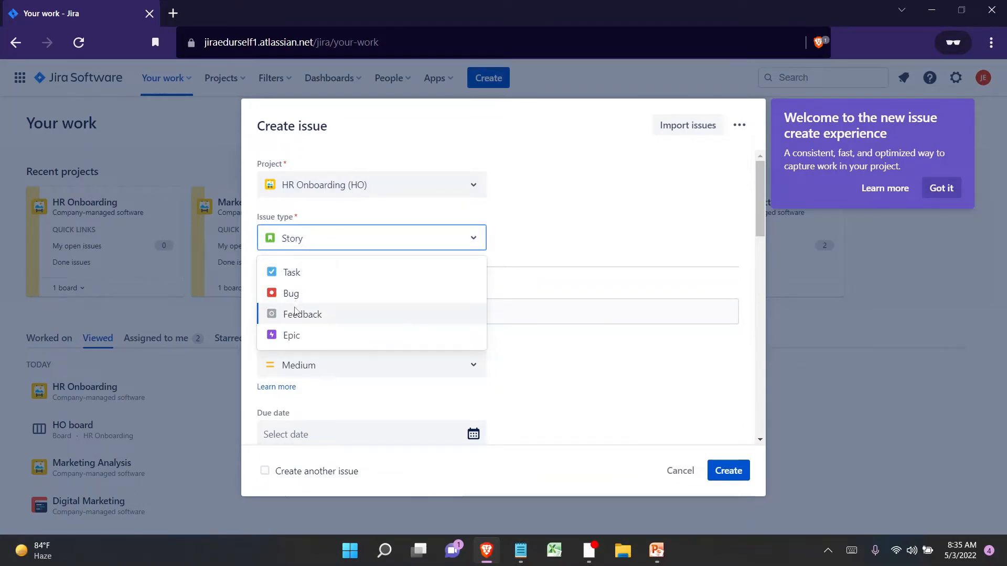
pyautogui.click(295, 310)
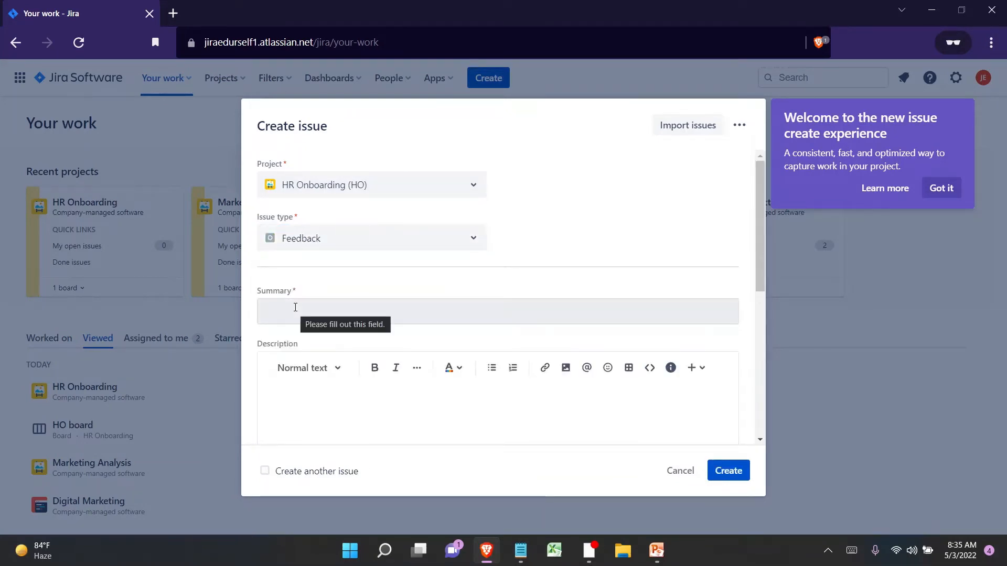
pyautogui.moveTo(759, 227); pyautogui.dragTo(760, 391)
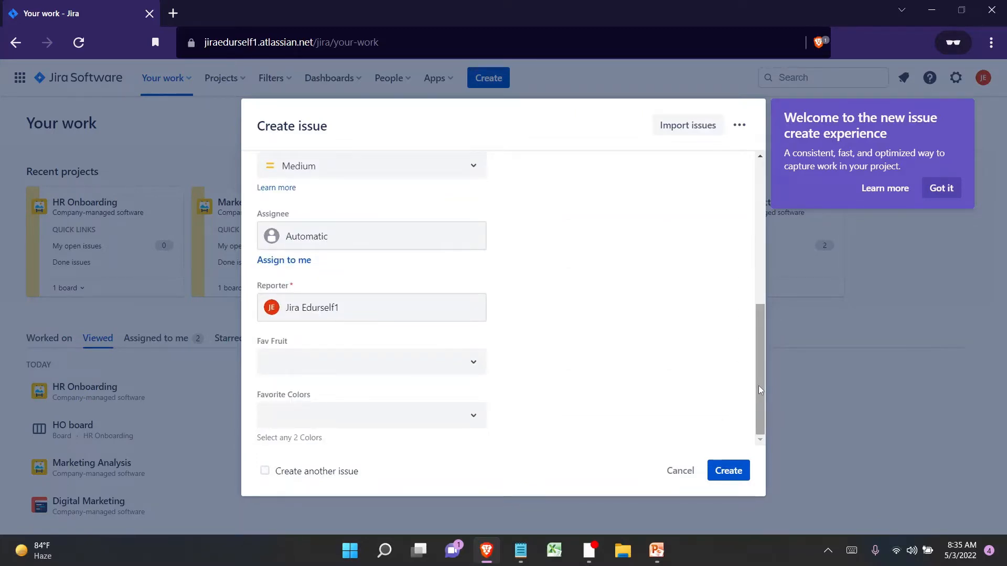
# - Bring up Notepad in a smaller window beside the Feedback form, compare the first two requested fields, and minimize it
pyautogui.click(521, 550)
pyautogui.click(958, 12)
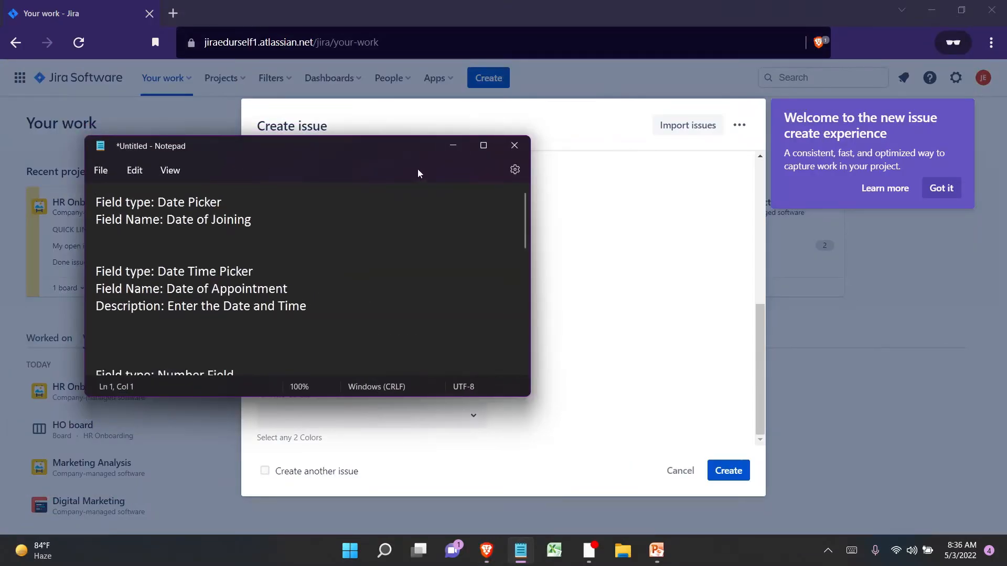
pyautogui.moveTo(299, 151); pyautogui.dragTo(775, 172)
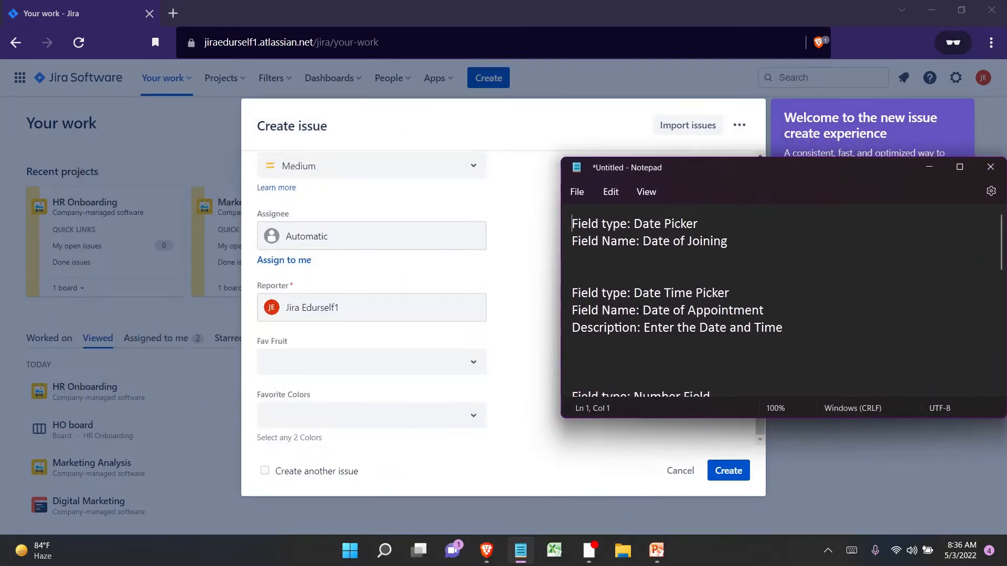
pyautogui.moveTo(641, 310); pyautogui.dragTo(568, 205)
pyautogui.click(800, 331)
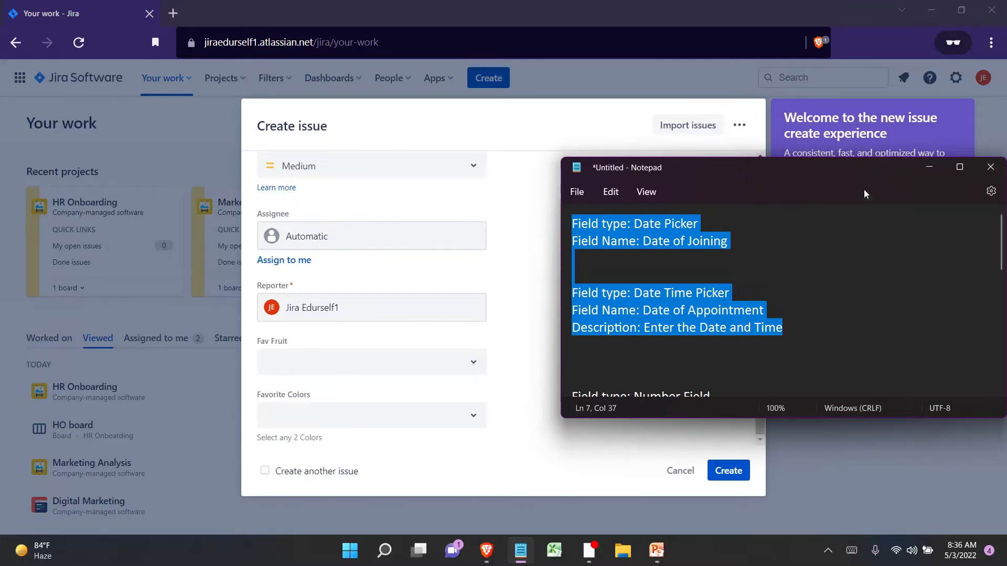
pyautogui.click(928, 166)
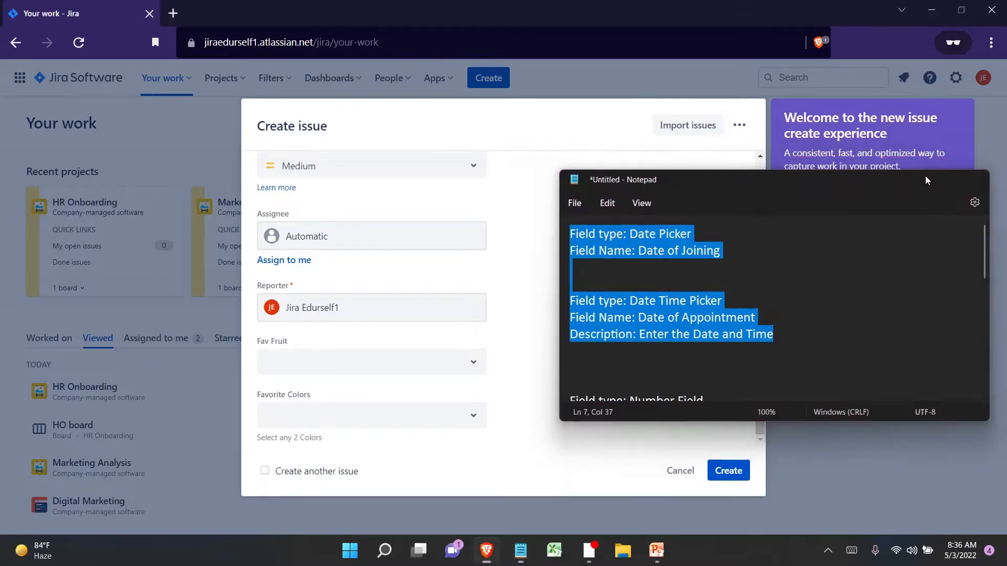
pyautogui.click(929, 188)
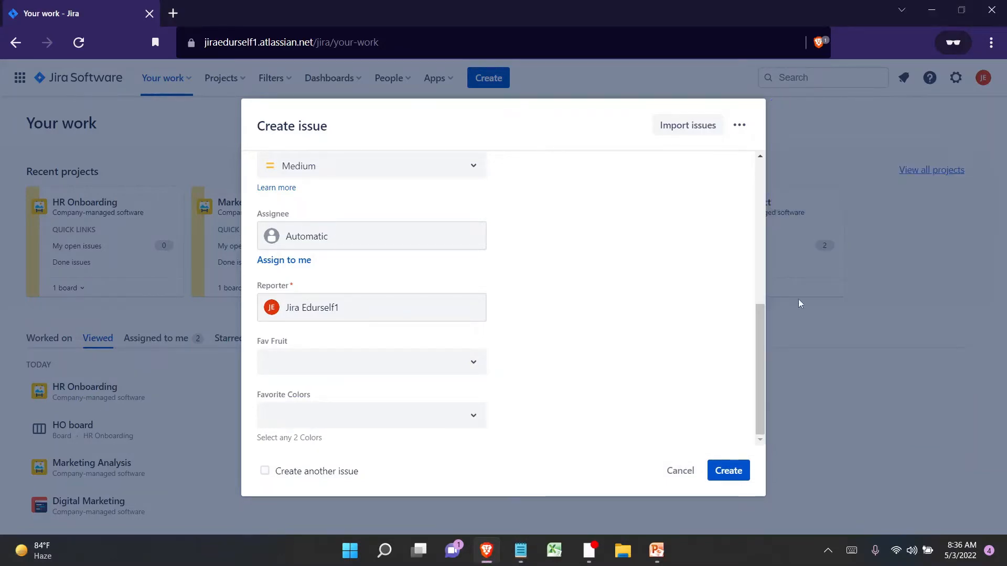
# - Discard the new issue and return to the Your work page
pyautogui.click(675, 466)
pyautogui.click(675, 466)
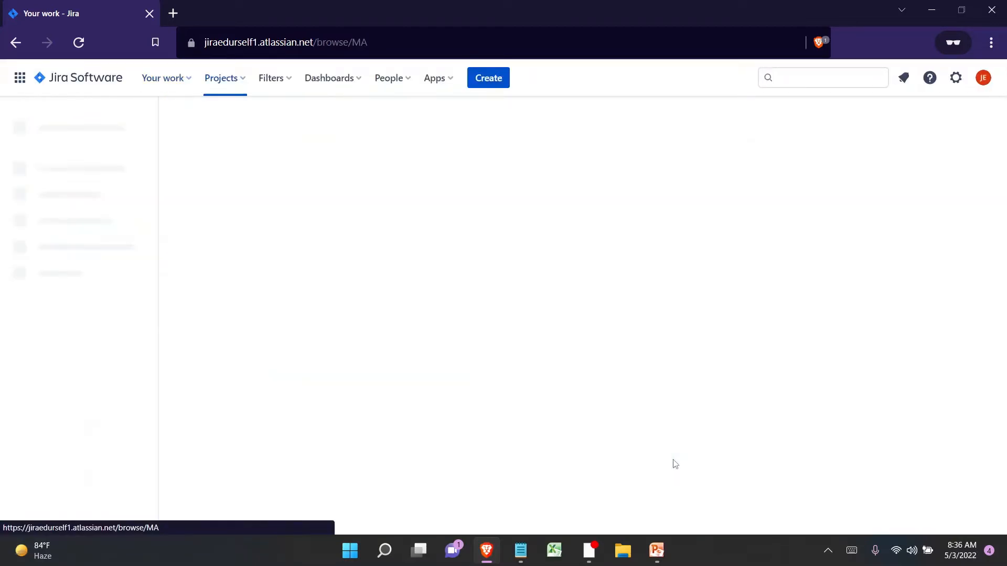
pyautogui.click(59, 76)
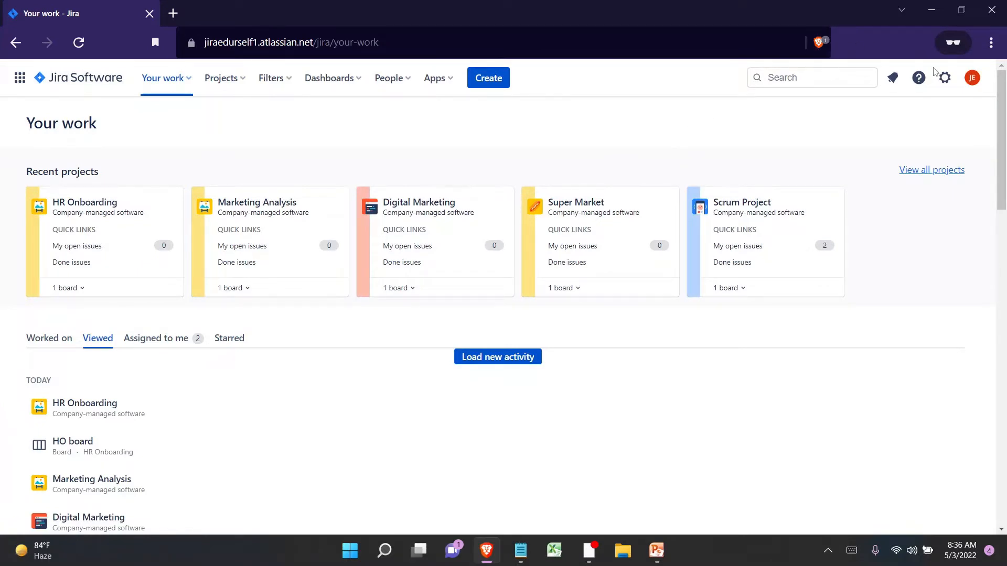
# - Look up "cust" in the administration quick search and open the Custom fields page
pyautogui.click(945, 78)
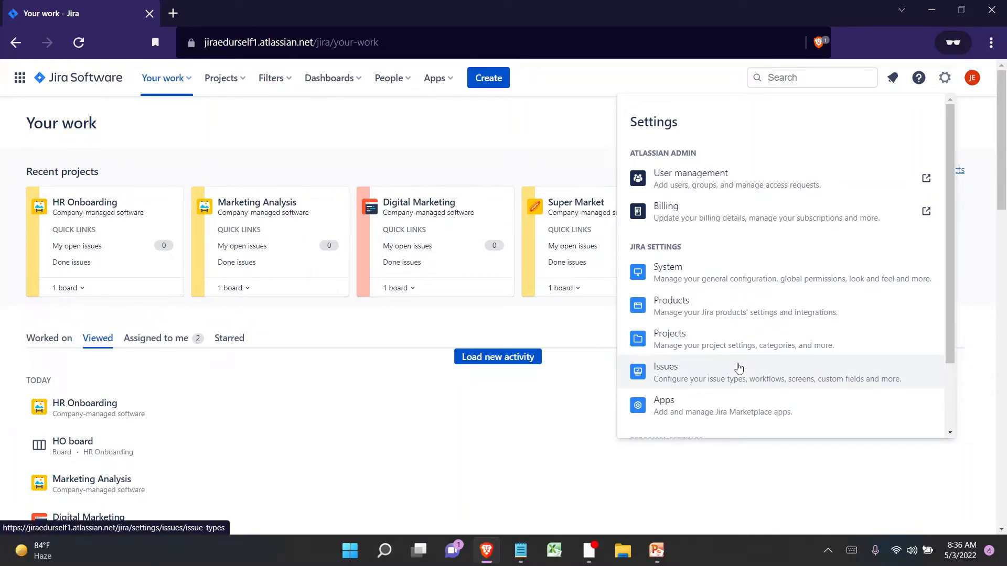
pyautogui.click(548, 121)
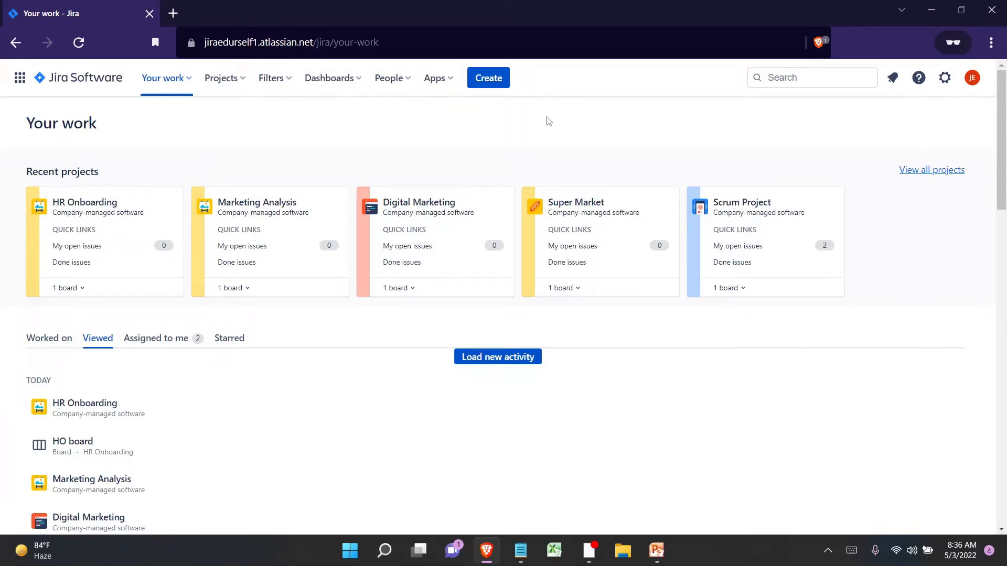
pyautogui.press('.')
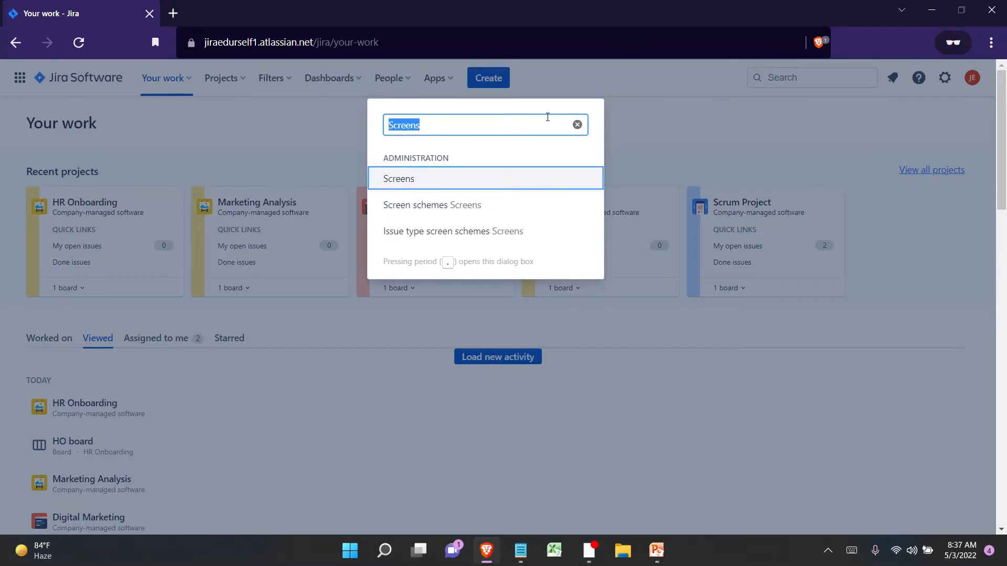
pyautogui.write('cust')
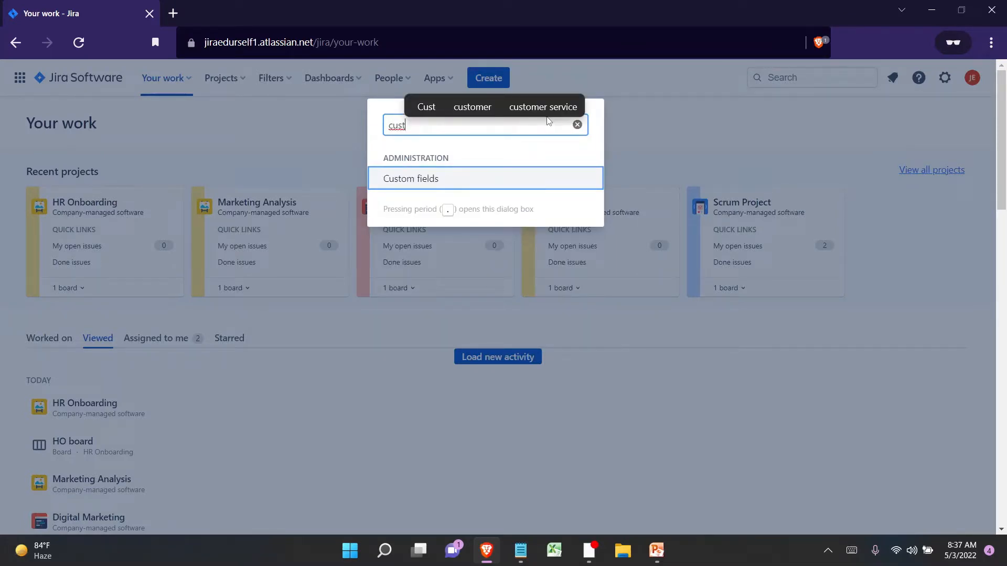
pyautogui.press('Return')
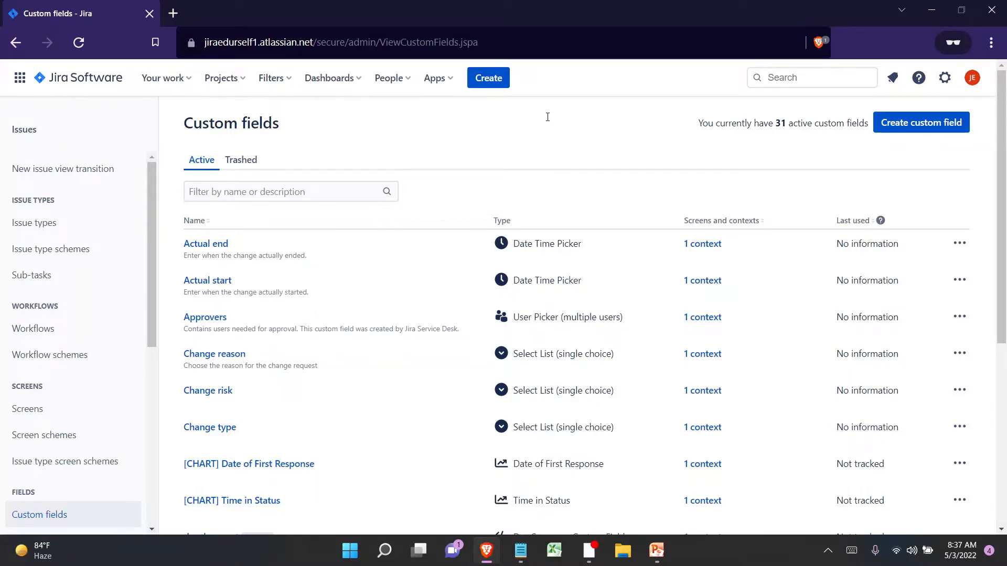
# - Switch to Notepad and copy the field name "Date of Joining" from the Date Picker entry
pyautogui.hotkey('alt', 'Tab')
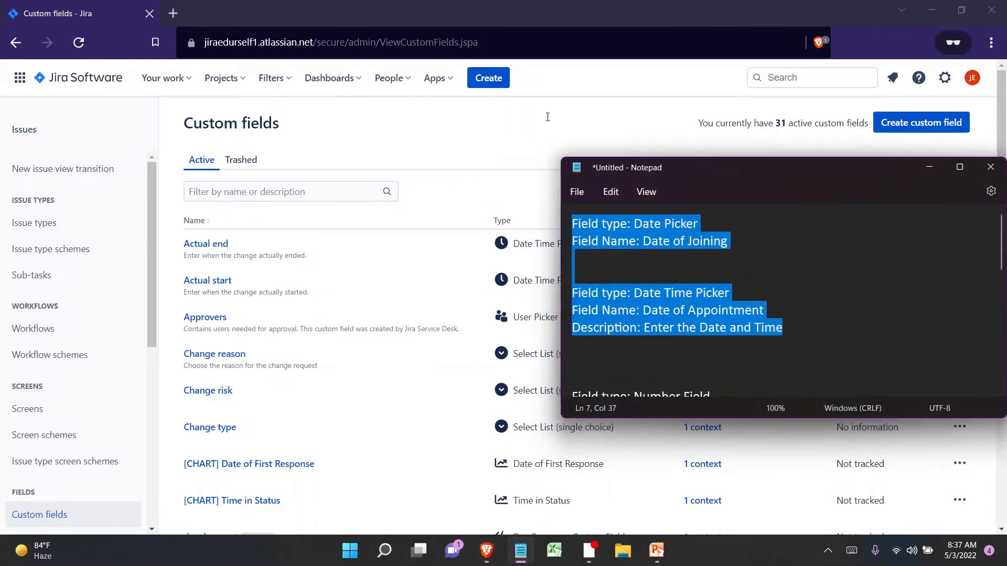
pyautogui.hotkey('ctrl', 'Right')
pyautogui.hotkey('ctrl', 'Right')
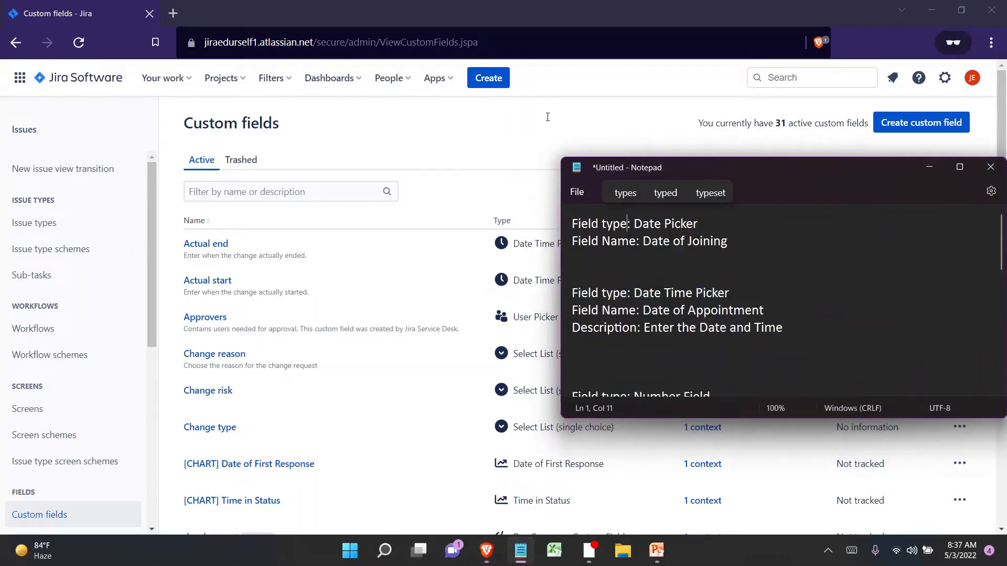
pyautogui.press('Down')
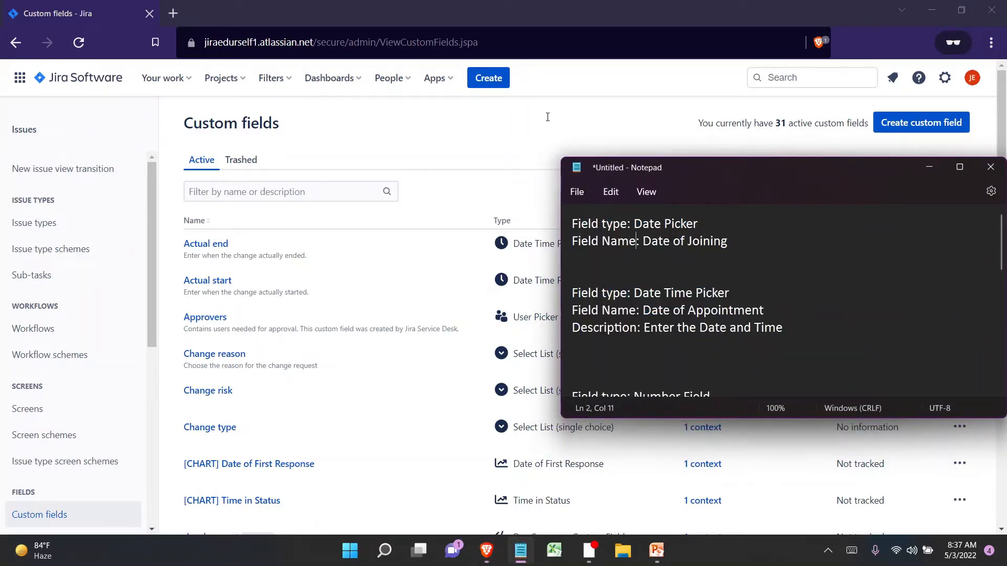
pyautogui.hotkey('ctrl', 'Right')
pyautogui.hotkey('ctrl', 'shift', 'Right')
pyautogui.hotkey('ctrl', 'shift', 'Right')
pyautogui.hotkey('shift', 'Right')
pyautogui.hotkey('ctrl', 'shift', 'Right')
pyautogui.hotkey('ctrl', 'c')
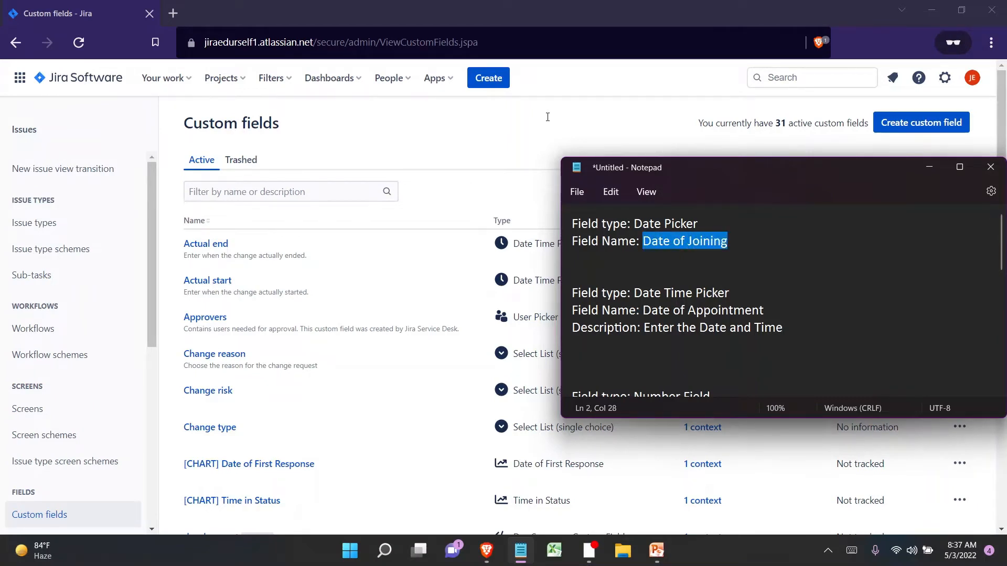
# - Return to Jira and filter the active custom fields by "Date of Joining" to check whether such a field exists
pyautogui.click(548, 117)
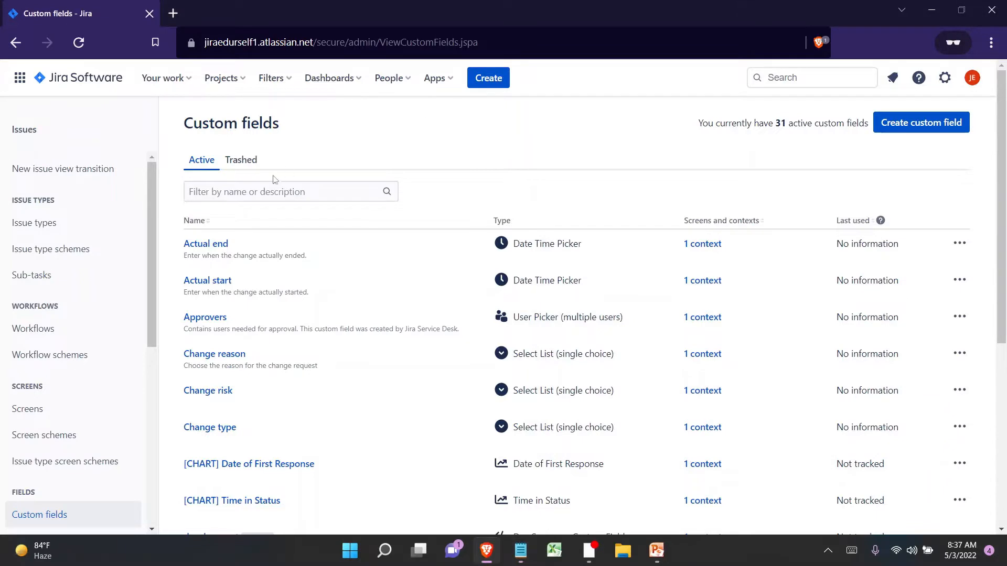
pyautogui.click(267, 184)
pyautogui.hotkey('ctrl', 'v')
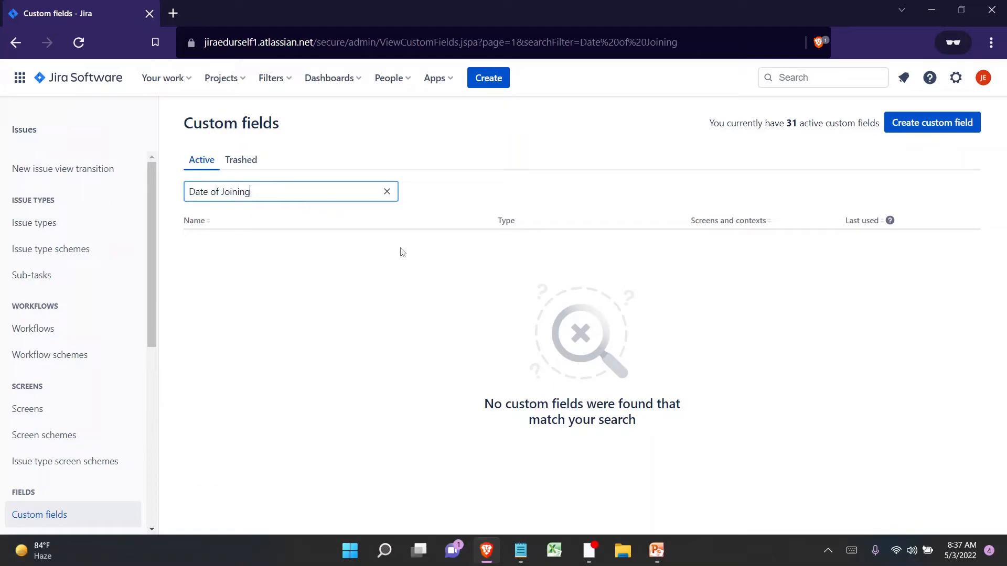
pyautogui.moveTo(486, 408); pyautogui.dragTo(660, 424)
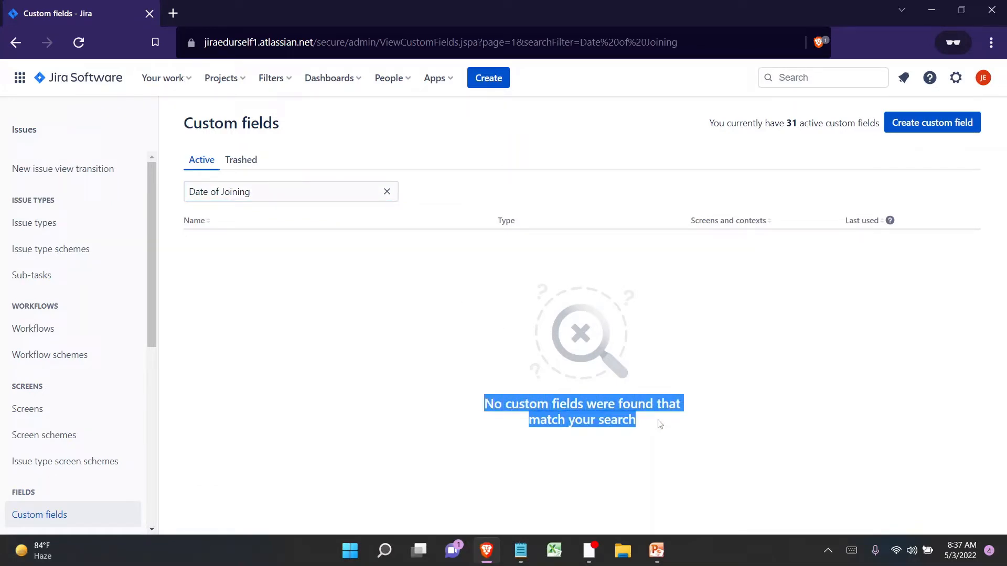
# - Create a custom field of type Date Picker named "Date of Joining" without a description
pyautogui.click(943, 122)
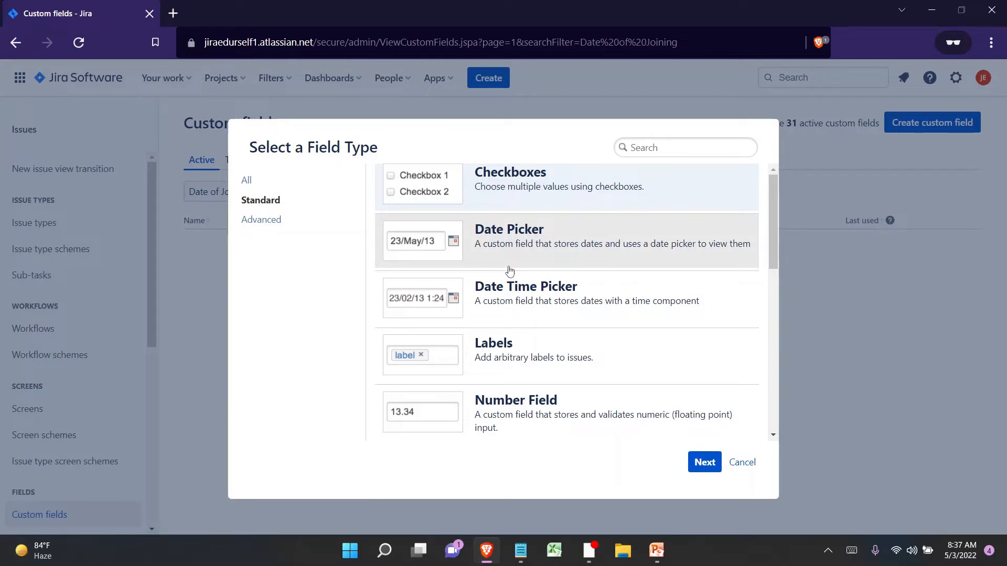
pyautogui.click(505, 239)
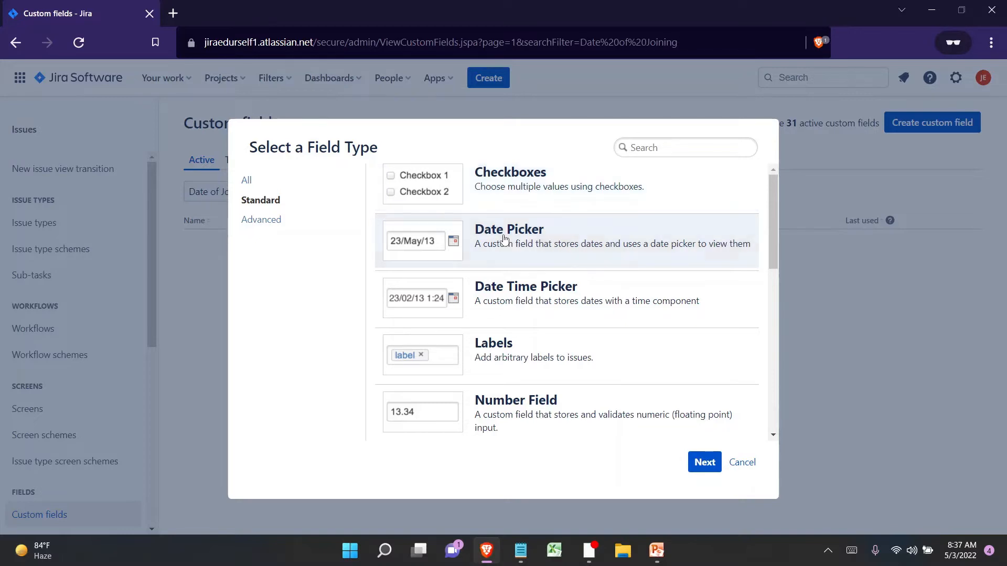
pyautogui.click(705, 463)
pyautogui.hotkey('ctrl', 'v')
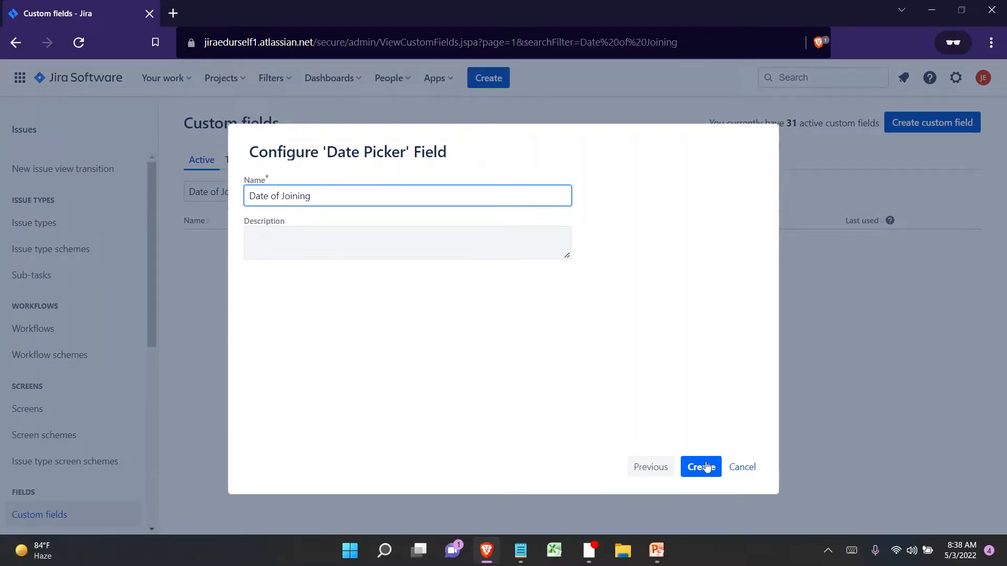
pyautogui.hotkey('alt', 'Tab')
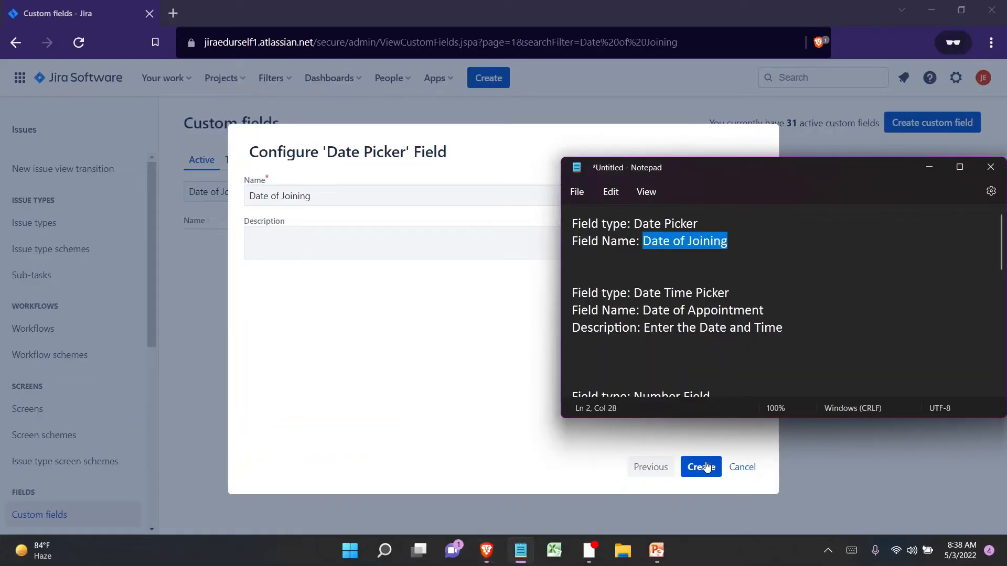
pyautogui.hotkey('alt', 'Tab')
pyautogui.click(700, 467)
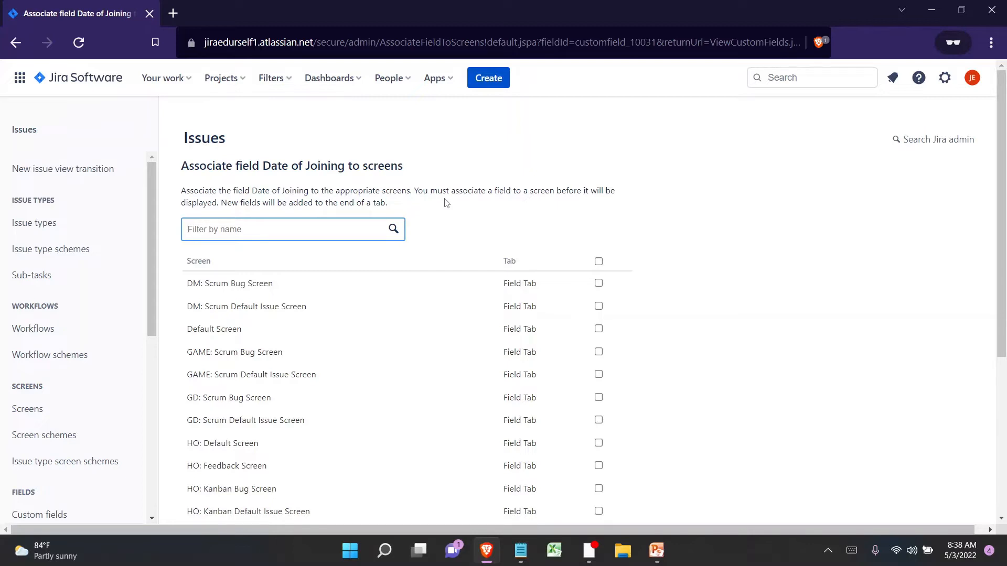
# - Return to the Custom fields page and filter the active fields by "Date of Joining" to check the new field
pyautogui.click(73, 511)
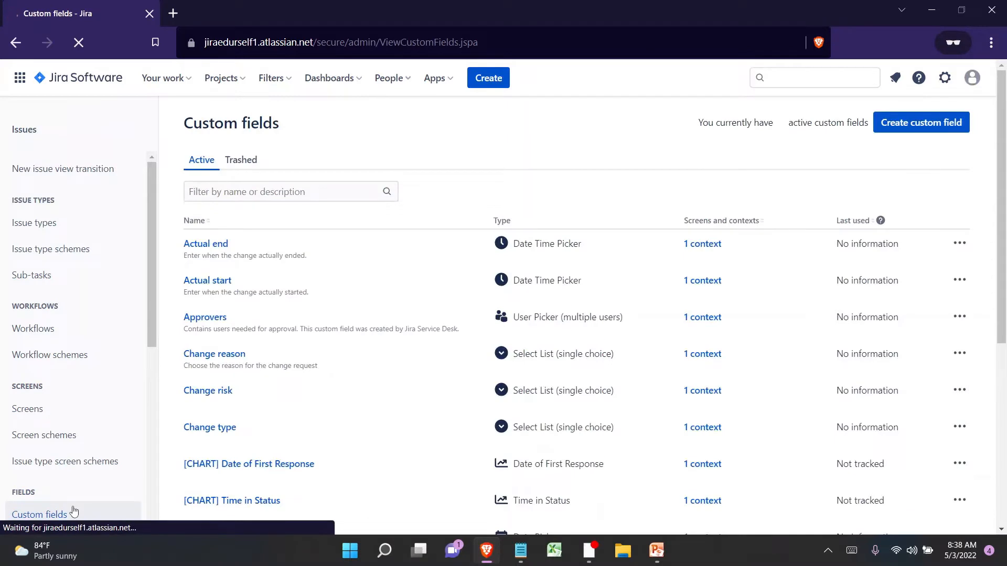
pyautogui.click(277, 191)
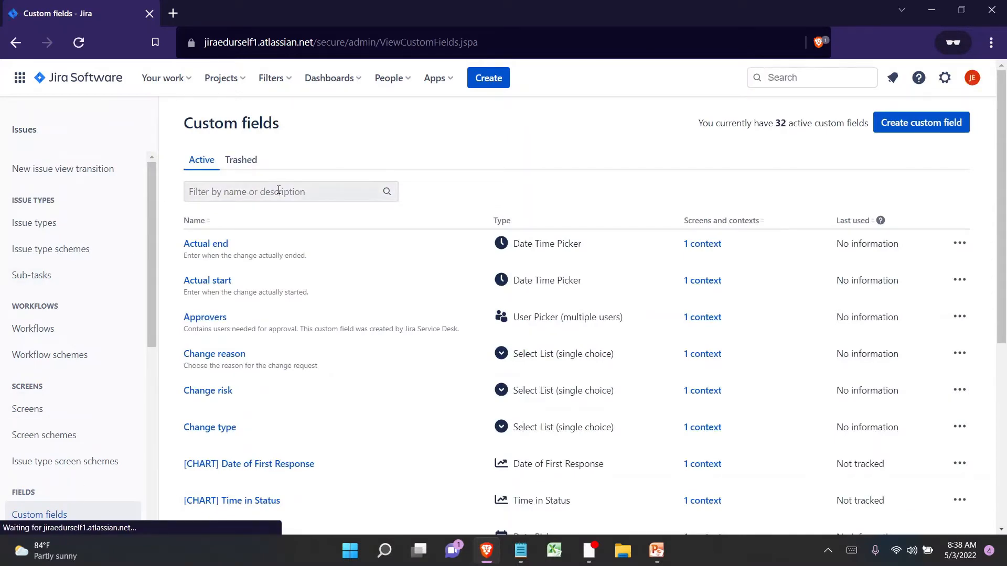
pyautogui.hotkey('ctrl', 'v')
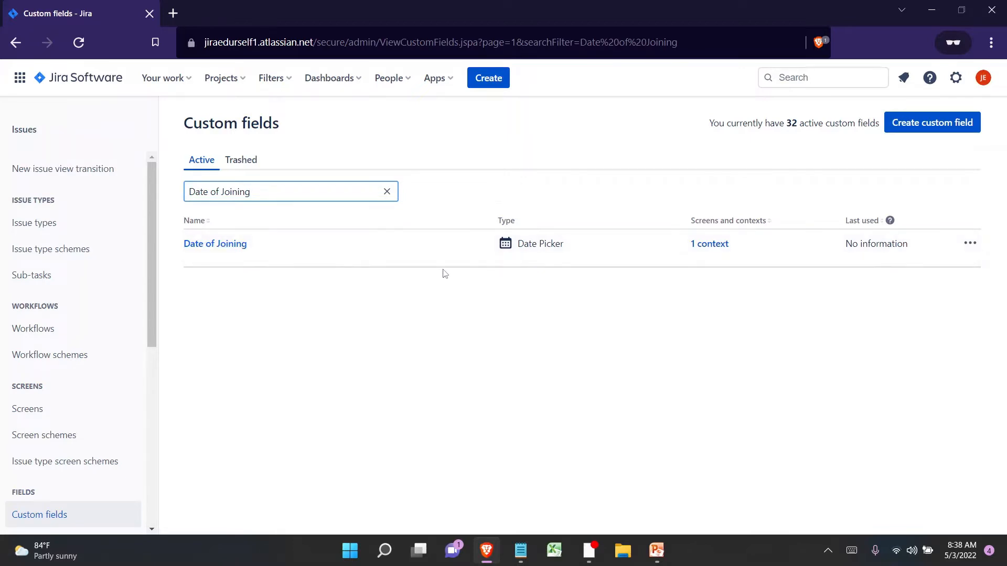
pyautogui.click(739, 245)
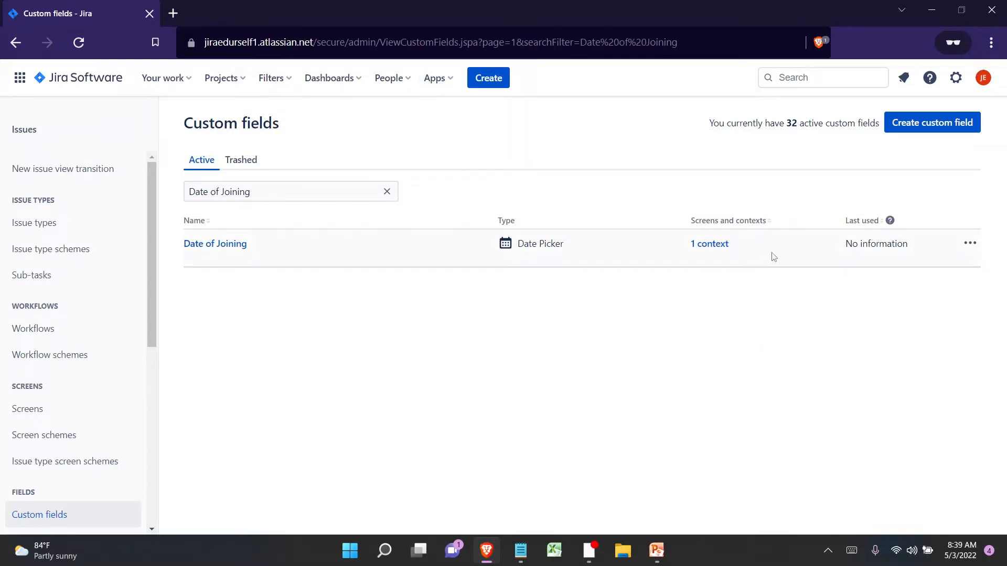
# - Switch to Notepad and select the field name "Date of Appointment" in the Date Time Picker entry
pyautogui.hotkey('alt', 'Tab')
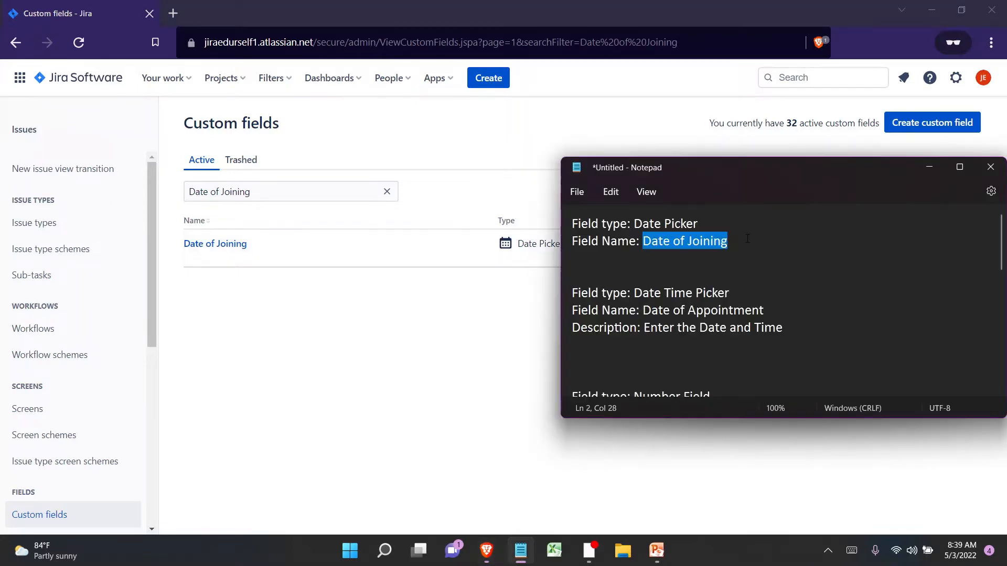
pyautogui.press('Down')
pyautogui.press('Down')
pyautogui.press('Down')
pyautogui.press('End')
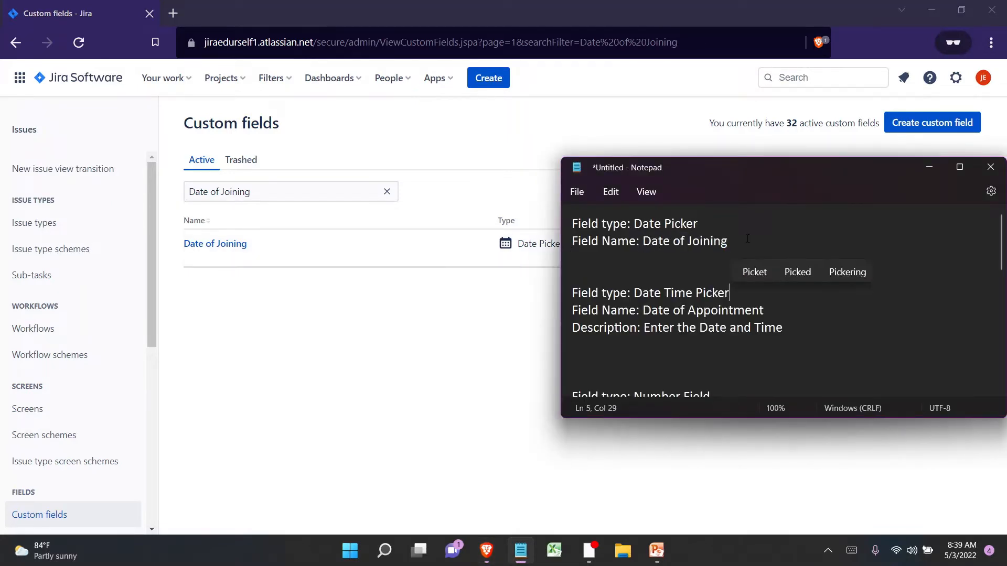
pyautogui.hotkey('ctrl', 'shift', 'Left')
pyautogui.hotkey('ctrl', 'shift', 'Left')
pyautogui.hotkey('ctrl', 'shift', 'Left')
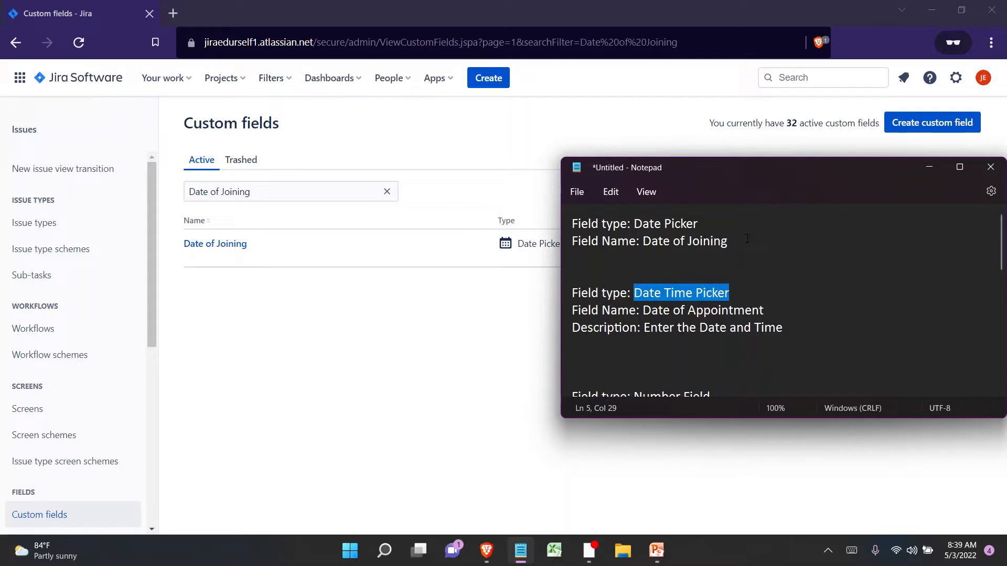
pyautogui.press('Down')
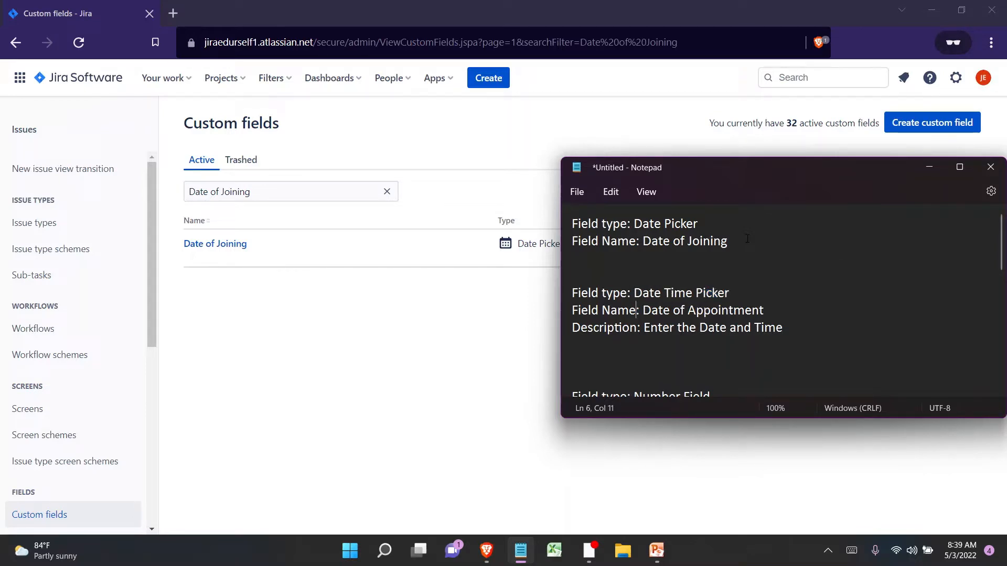
pyautogui.hotkey('ctrl', 'shift', 'Right')
pyautogui.hotkey('ctrl', 'shift', 'Right')
pyautogui.hotkey('ctrl', 'shift', 'Right')
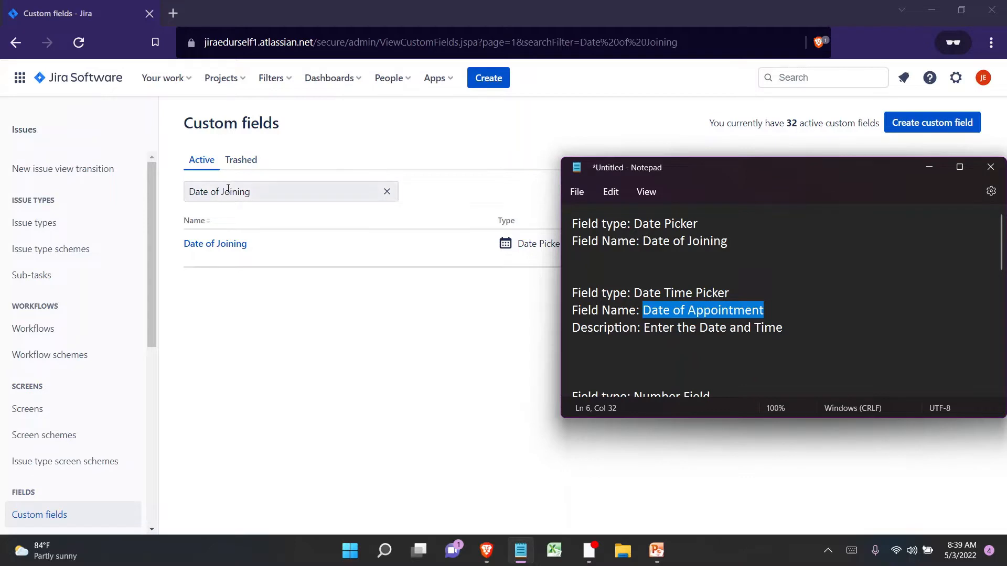
# - Back in Jira, start a new custom field of type Date Time Picker and name it "Date of Appointment"
pyautogui.click(937, 125)
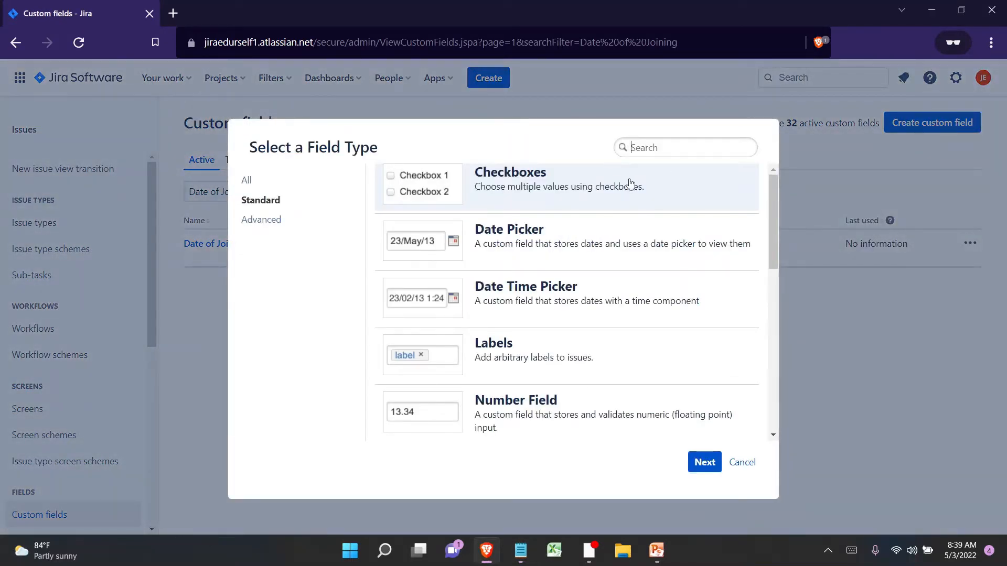
pyautogui.click(516, 303)
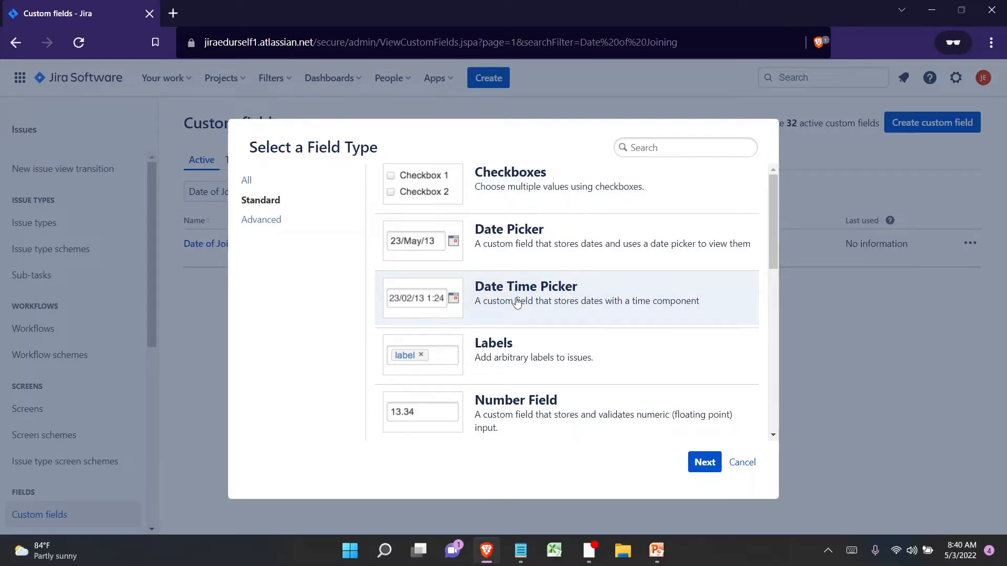
pyautogui.click(715, 468)
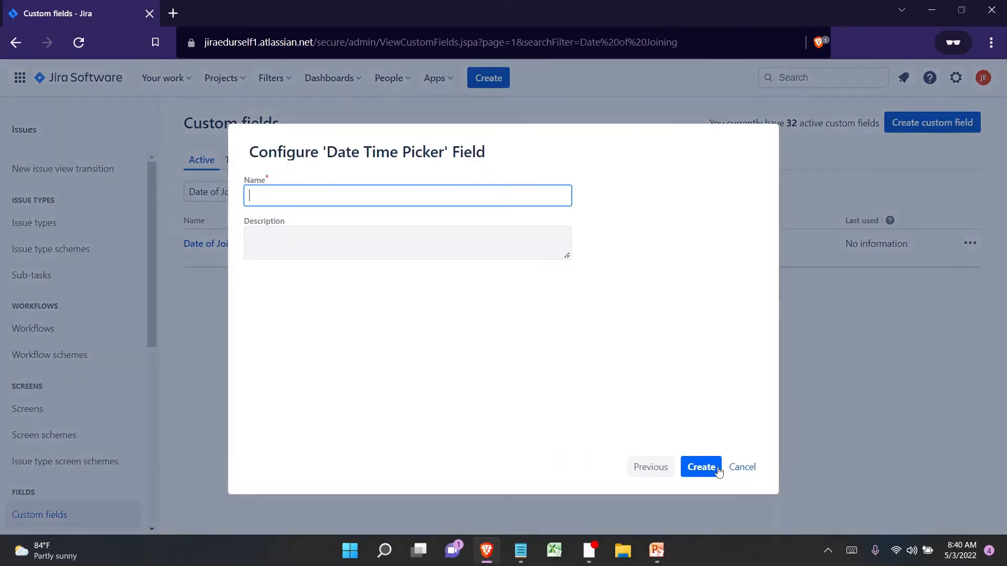
pyautogui.write('Date of Appointment')
pyautogui.press('Tab')
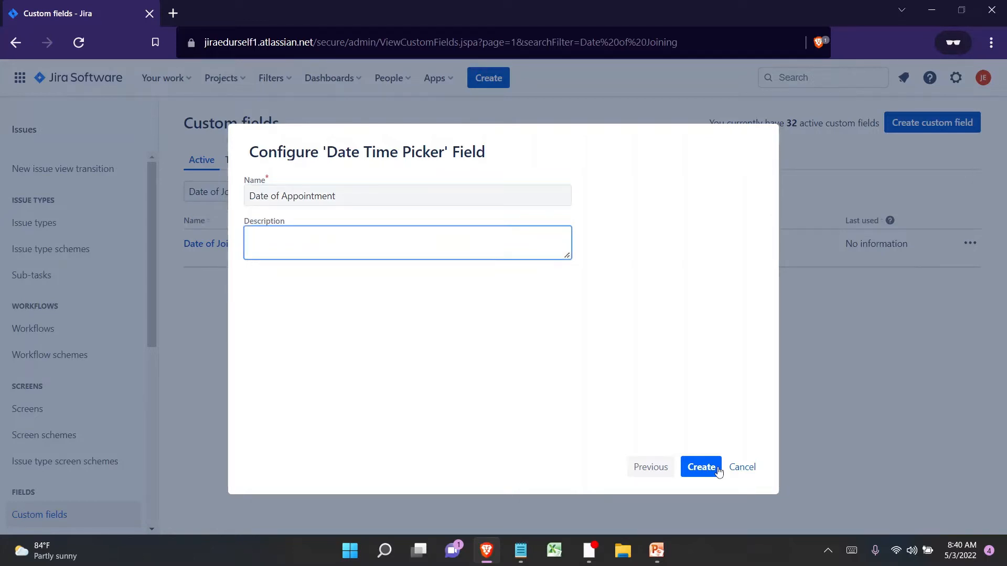
# - Switch to Notepad and copy the description "Enter the Date and Time" from the Date Time Picker entry
pyautogui.hotkey('alt', 'Tab')
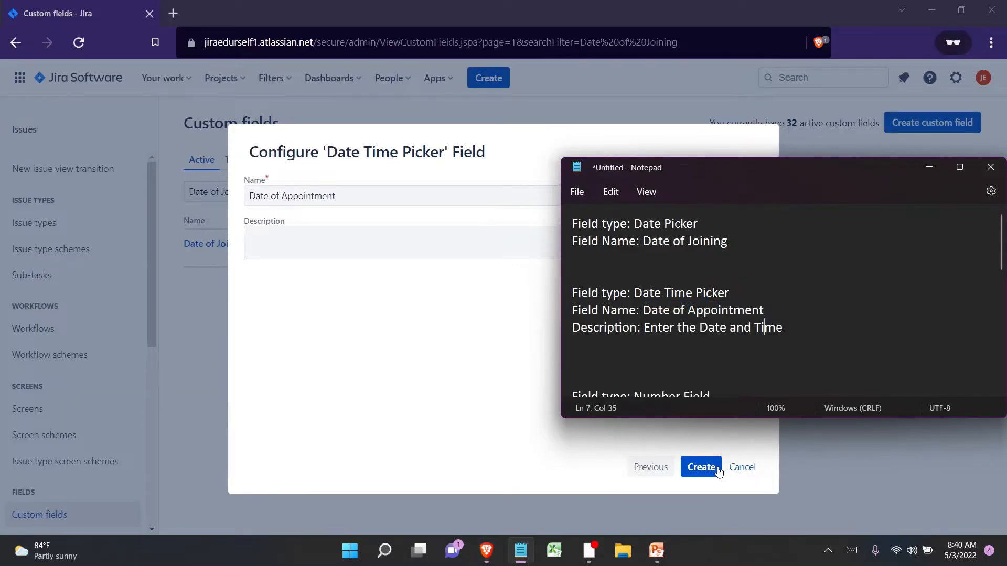
pyautogui.hotkey('ctrl', 'Left')
pyautogui.hotkey('ctrl', 'Left')
pyautogui.hotkey('ctrl', 'Left')
pyautogui.hotkey('ctrl', 'Left')
pyautogui.hotkey('ctrl', 'Left')
pyautogui.hotkey('ctrl', 'shift', 'Right')
pyautogui.hotkey('ctrl', 'shift', 'Right')
pyautogui.hotkey('ctrl', 'shift', 'Right')
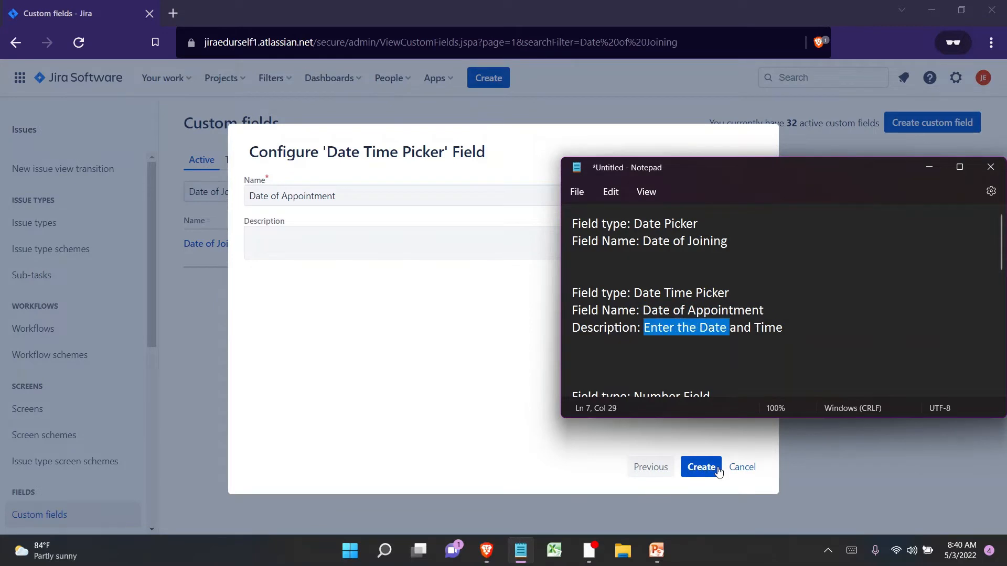
pyautogui.hotkey('ctrl', 'shift', 'Right')
pyautogui.hotkey('shift', 'Right')
pyautogui.hotkey('shift', 'Right')
pyautogui.hotkey('shift', 'Right')
pyautogui.hotkey('shift', 'Right')
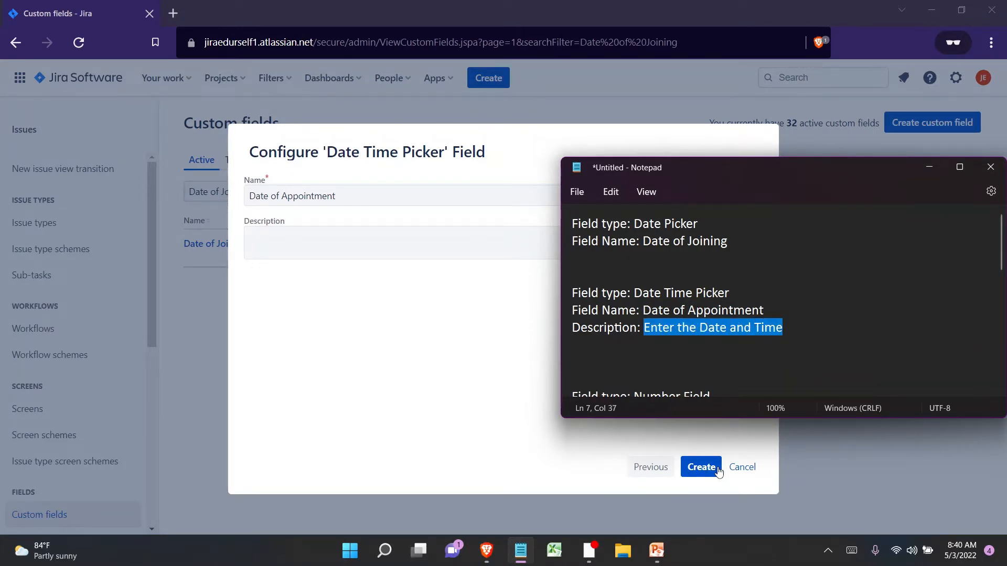
pyautogui.hotkey('ctrl', 'c')
# - Return to Jira, create the field with the description "Enter the Date and Time", and reopen the Custom fields page
pyautogui.hotkey('alt', 'Tab')
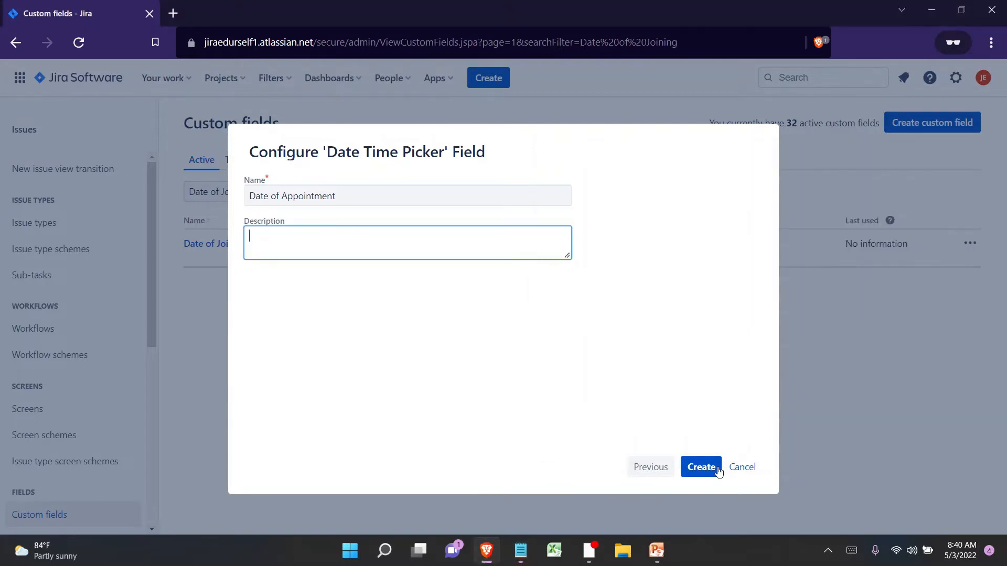
pyautogui.hotkey('ctrl', 'v')
pyautogui.click(701, 468)
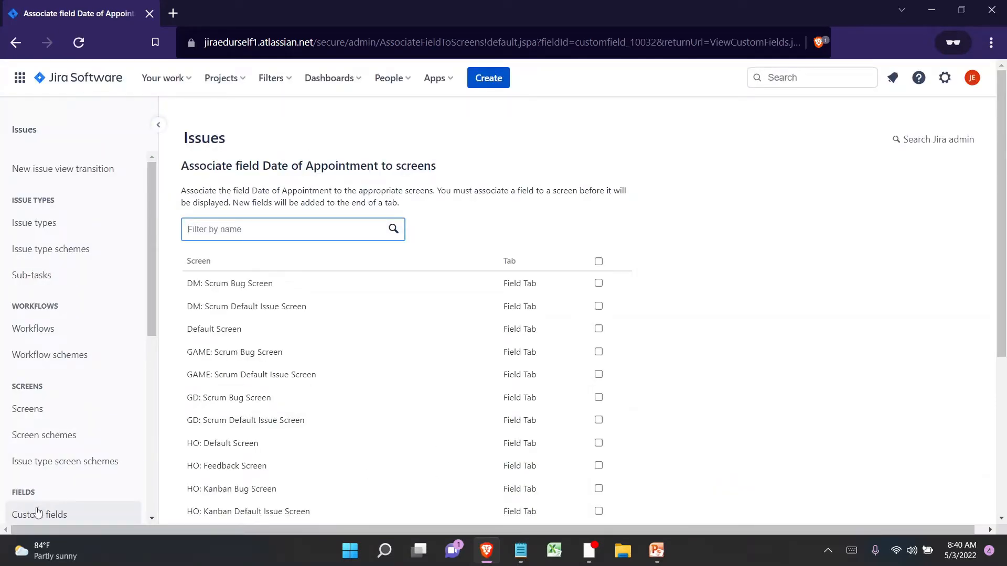
pyautogui.click(50, 519)
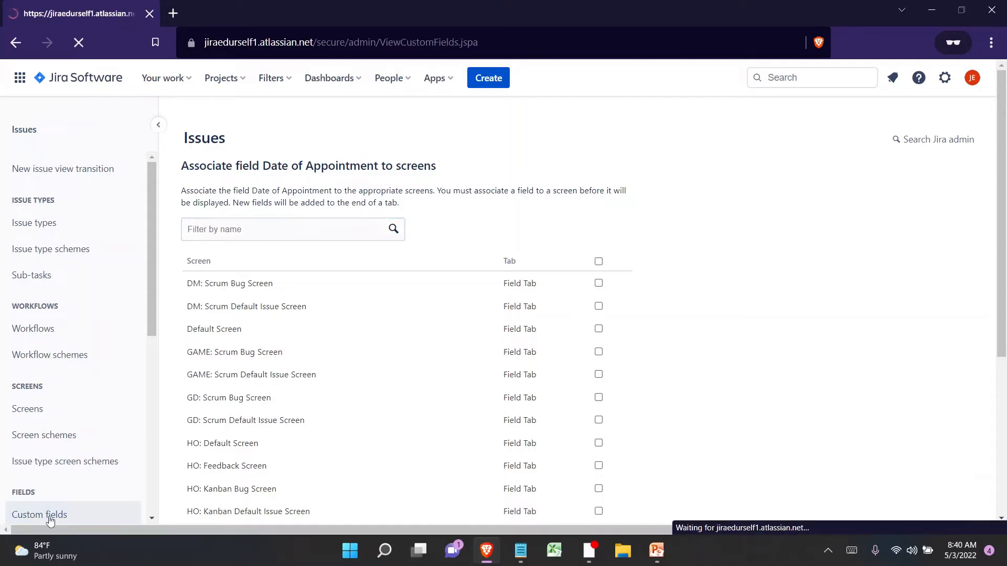
# - Switch to Notepad and select the field name "Height in CMS" in the Number Field entry
pyautogui.hotkey('alt', 'Tab')
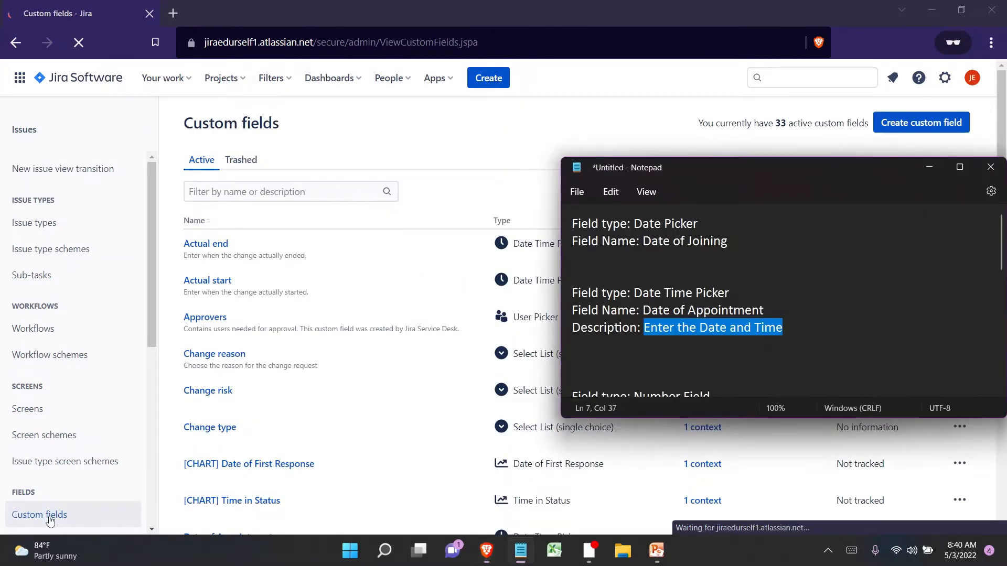
pyautogui.scroll(-2, 677, 298)
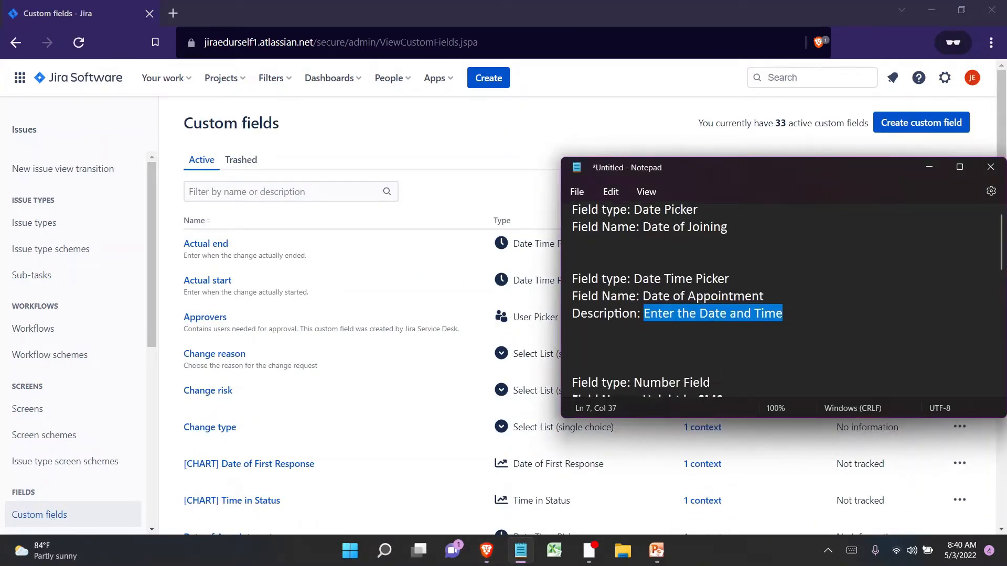
pyautogui.scroll(-2, 634, 231)
pyautogui.click(634, 229)
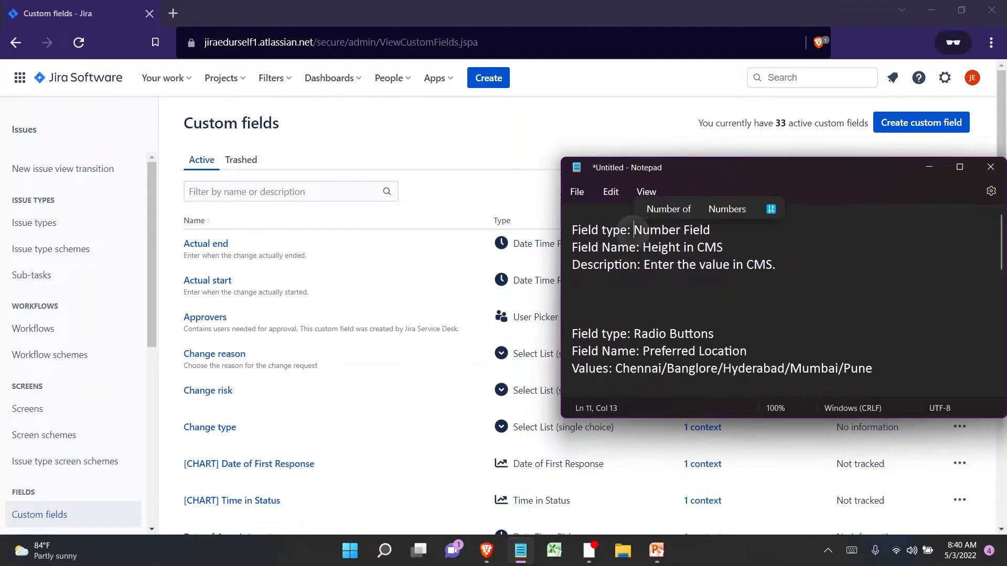
pyautogui.moveTo(634, 229); pyautogui.dragTo(710, 230)
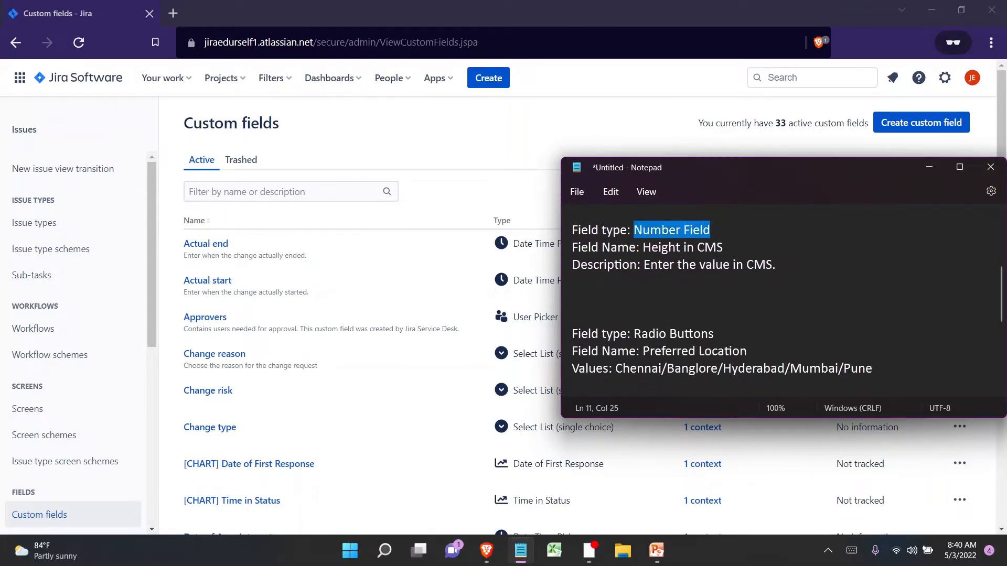
pyautogui.hotkey('ctrl', 'Right')
pyautogui.hotkey('ctrl', 'Right')
pyautogui.hotkey('ctrl', 'Right')
pyautogui.hotkey('ctrl', 'Right')
pyautogui.hotkey('ctrl', 'Right')
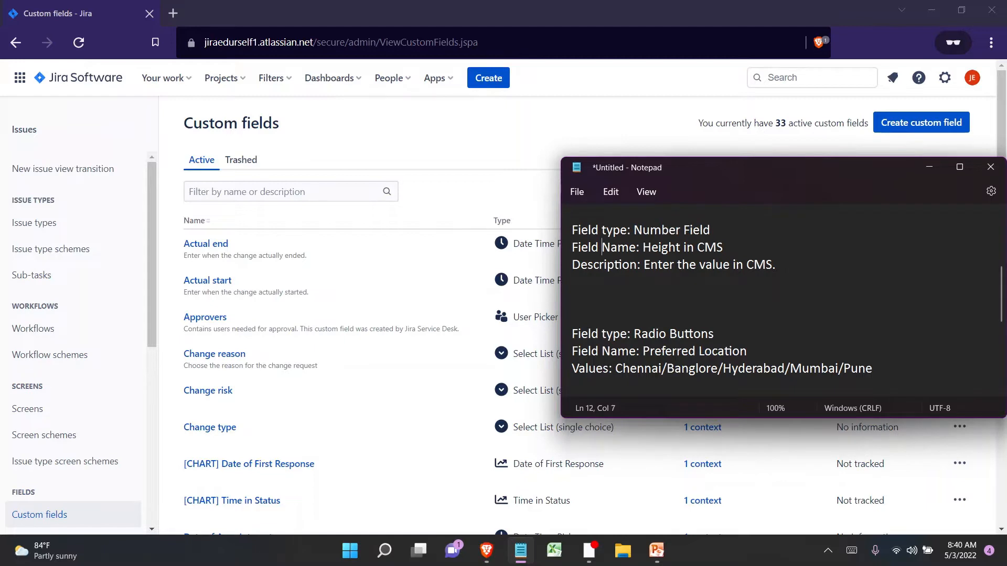
pyautogui.hotkey('ctrl', 'shift', 'Right')
pyautogui.hotkey('ctrl', 'shift', 'Right')
pyautogui.hotkey('ctrl', 'shift', 'Right')
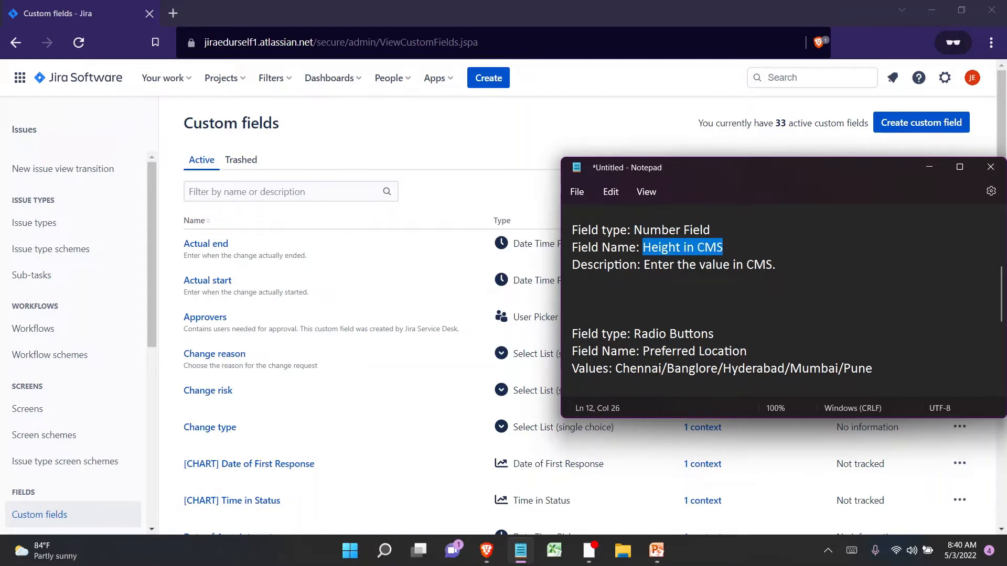
# - Switch back to Jira, start a new custom field of type Number Field and name it "Height in CMS"
pyautogui.hotkey('alt', 'Tab')
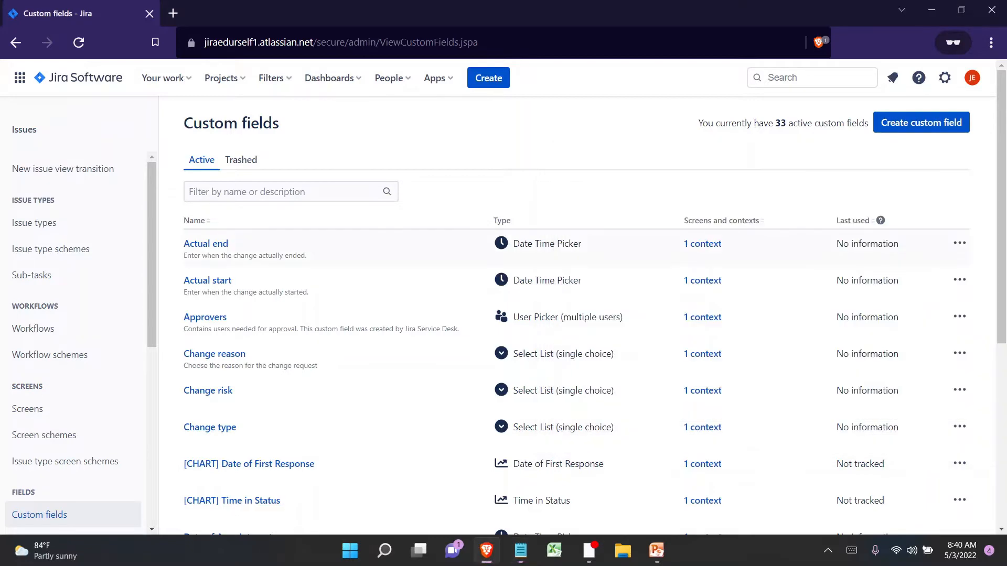
pyautogui.click(921, 123)
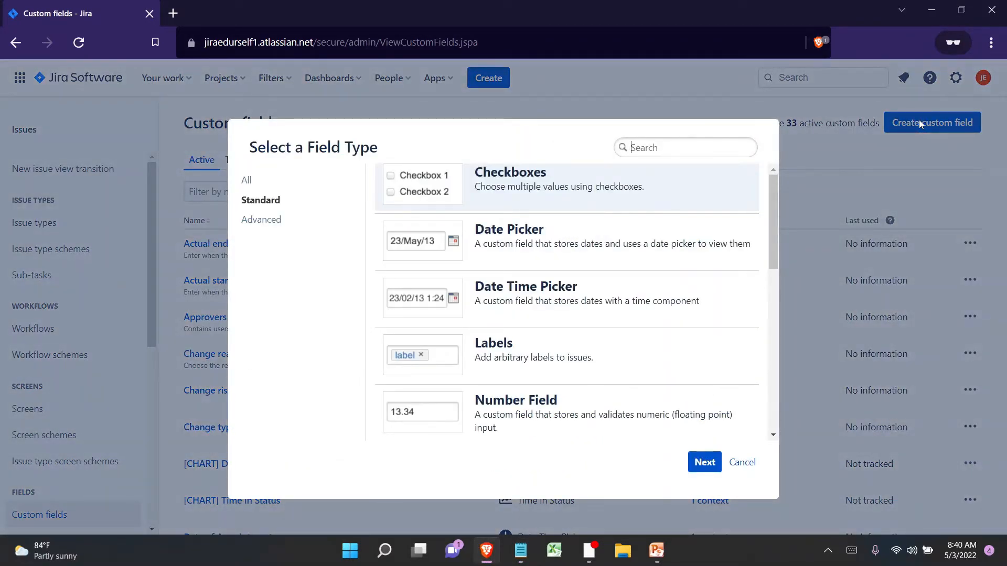
pyautogui.scroll(-3, 621, 218)
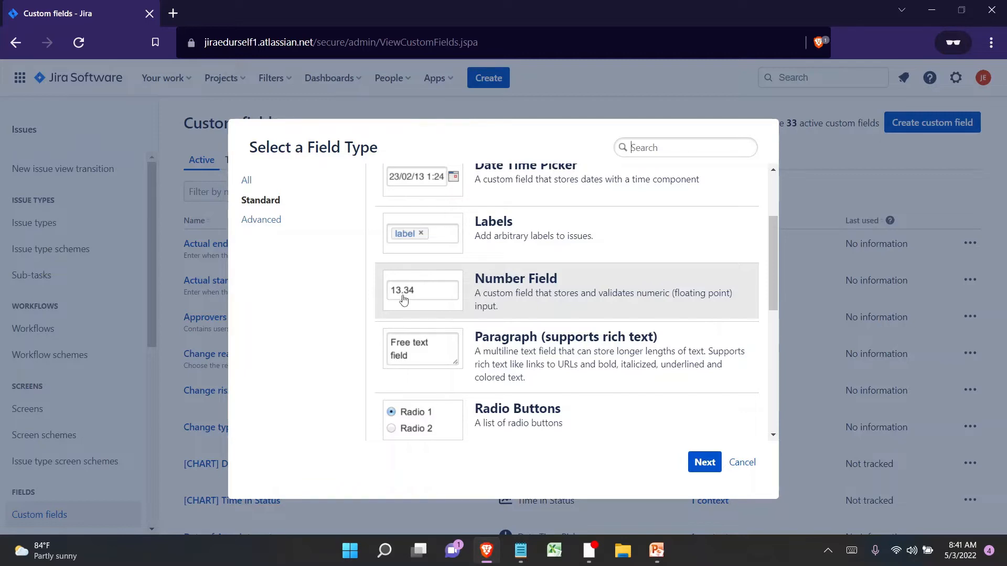
pyautogui.click(493, 289)
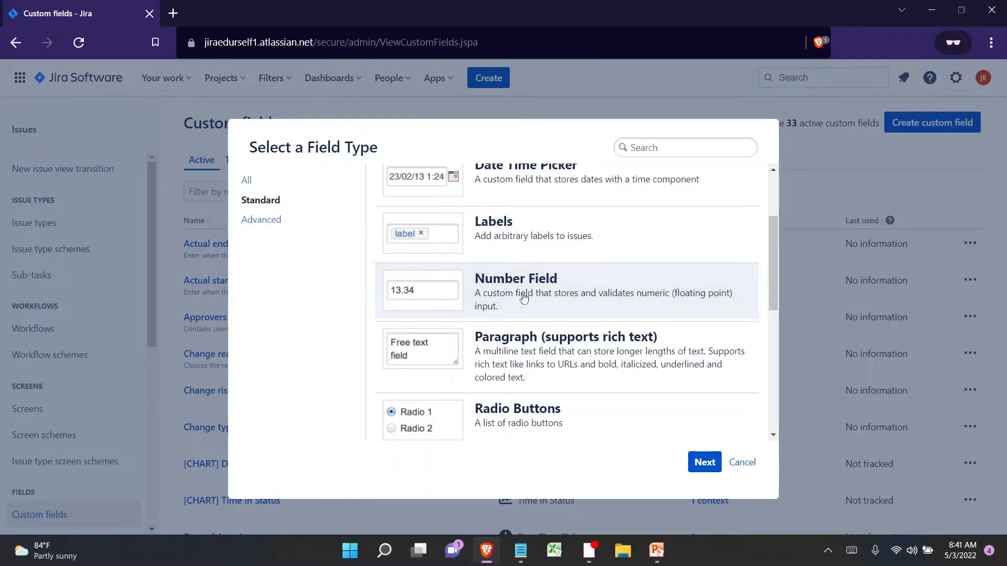
pyautogui.click(701, 464)
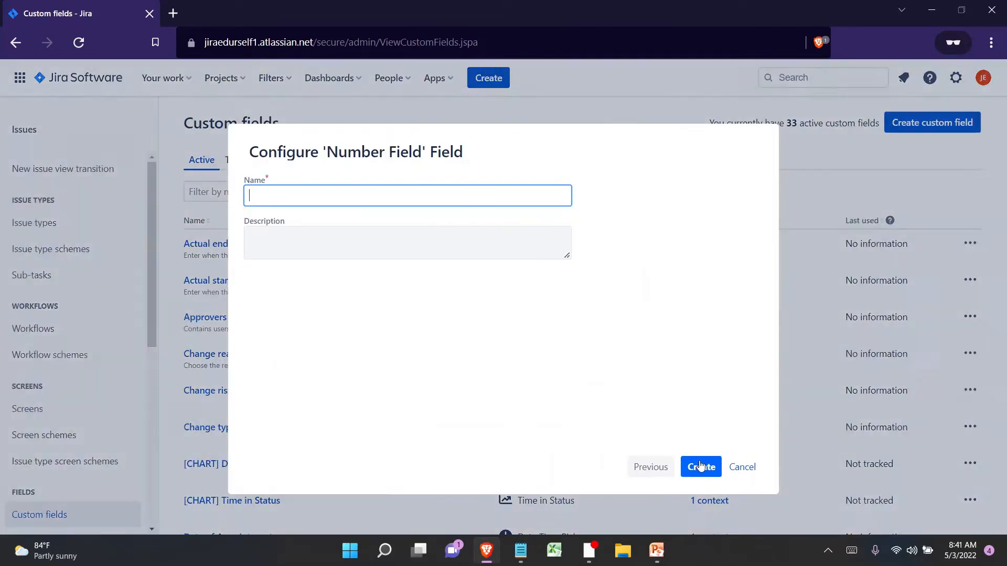
pyautogui.write('Height in CMS')
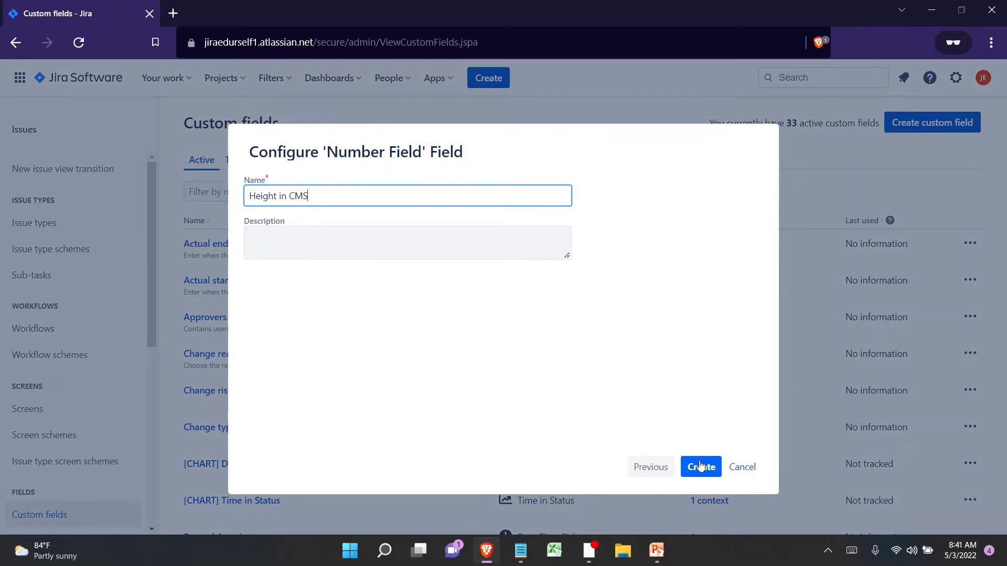
pyautogui.press('Tab')
# - Switch to Notepad and copy the description "Enter the value in CMS." from the Number Field entry
pyautogui.hotkey('alt', 'Tab')
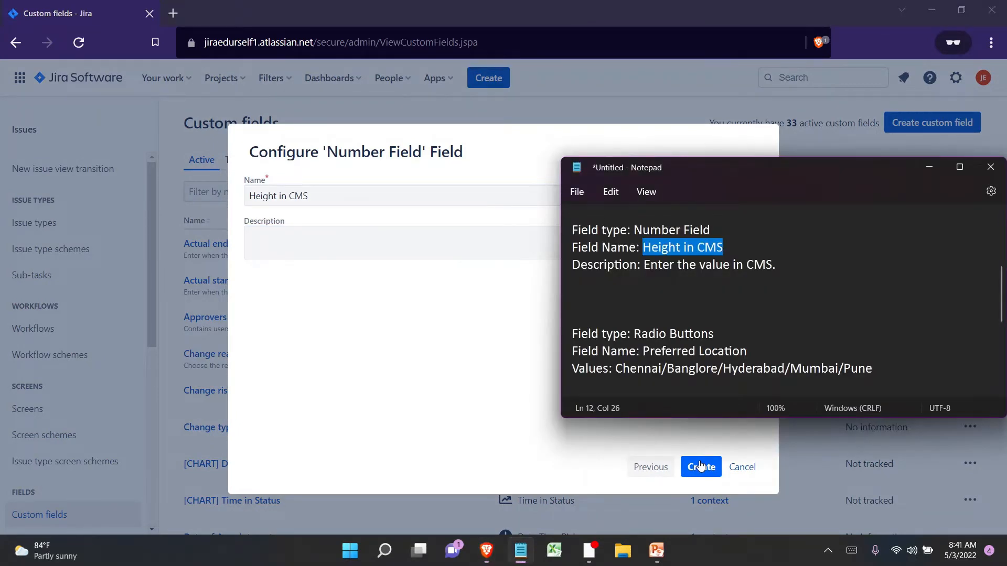
pyautogui.press('Down')
pyautogui.hotkey('ctrl', 'Left')
pyautogui.hotkey('ctrl', 'Left')
pyautogui.hotkey('ctrl', 'Left')
pyautogui.hotkey('ctrl', 'shift', 'Right')
pyautogui.hotkey('ctrl', 'shift', 'Right')
pyautogui.hotkey('ctrl', 'shift', 'Right')
pyautogui.hotkey('ctrl', 'shift', 'Right')
pyautogui.hotkey('ctrl', 'shift', 'Right')
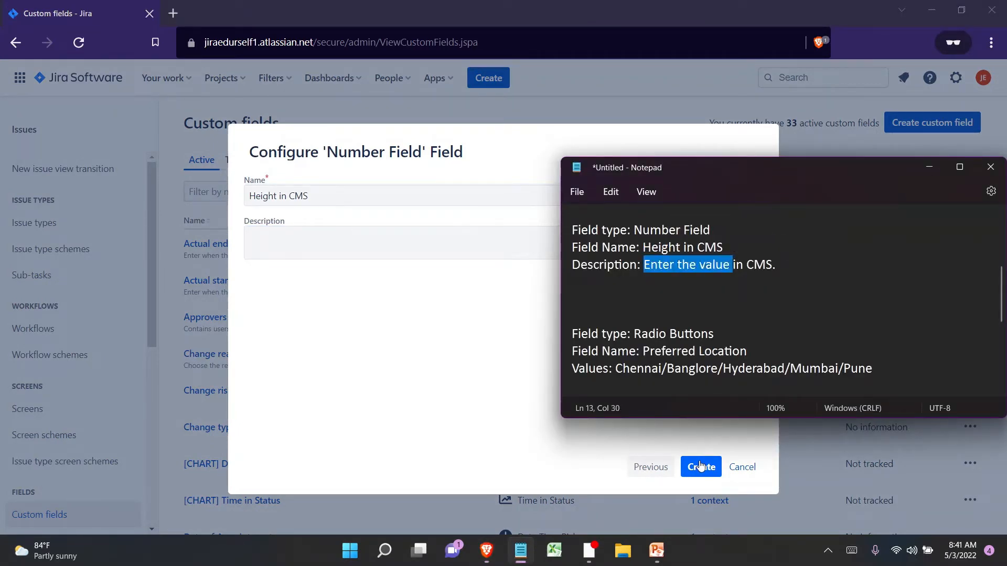
pyautogui.hotkey('shift', 'Right')
pyautogui.hotkey('ctrl', 'c')
# - Return to Jira and create the Number Field with the description "Enter the value in CMS."
pyautogui.hotkey('alt', 'Tab')
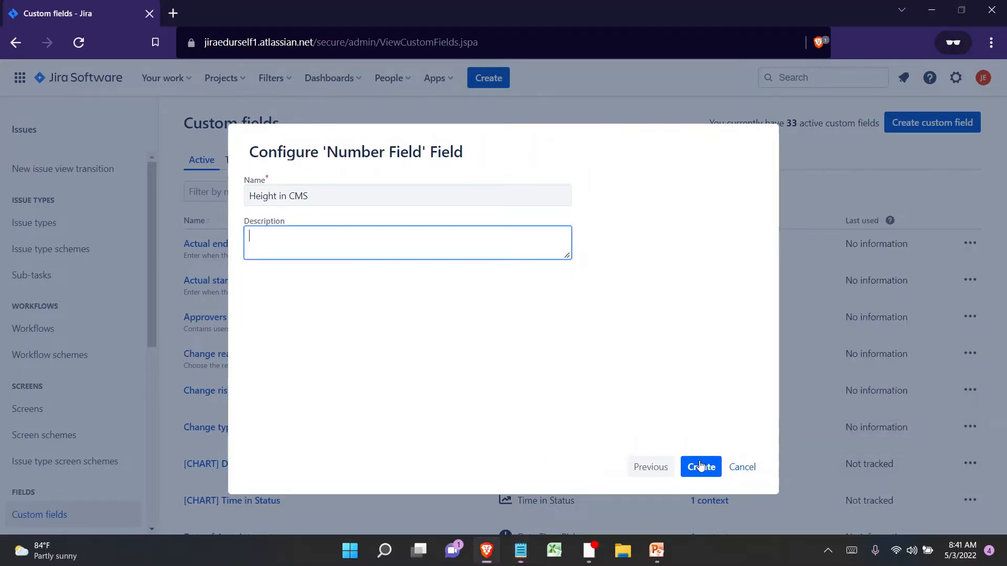
pyautogui.hotkey('ctrl', 'v')
pyautogui.click(702, 468)
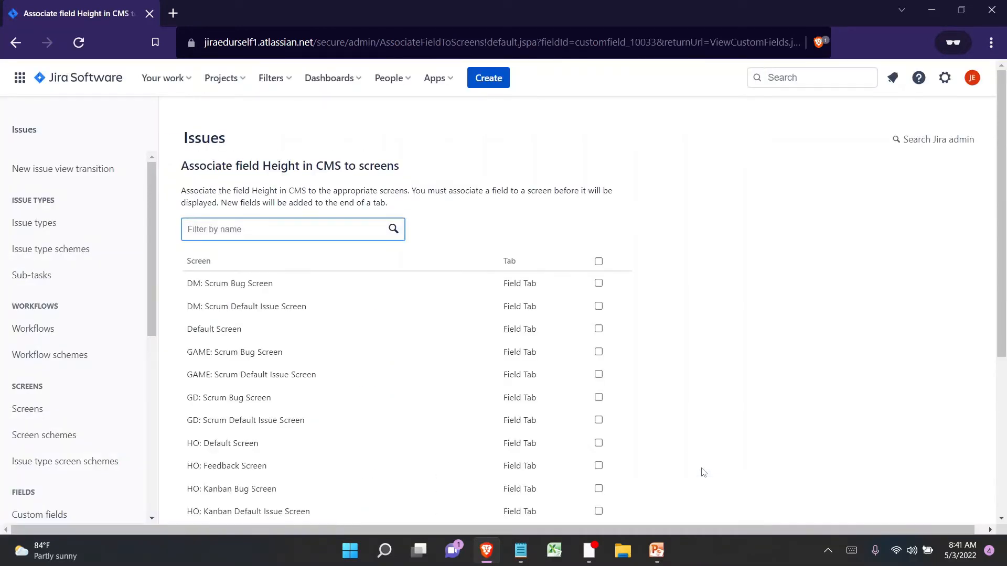
# - Switch to Notepad and copy the field name "Preferred Location" from the Radio Buttons entry
pyautogui.hotkey('alt', 'Tab')
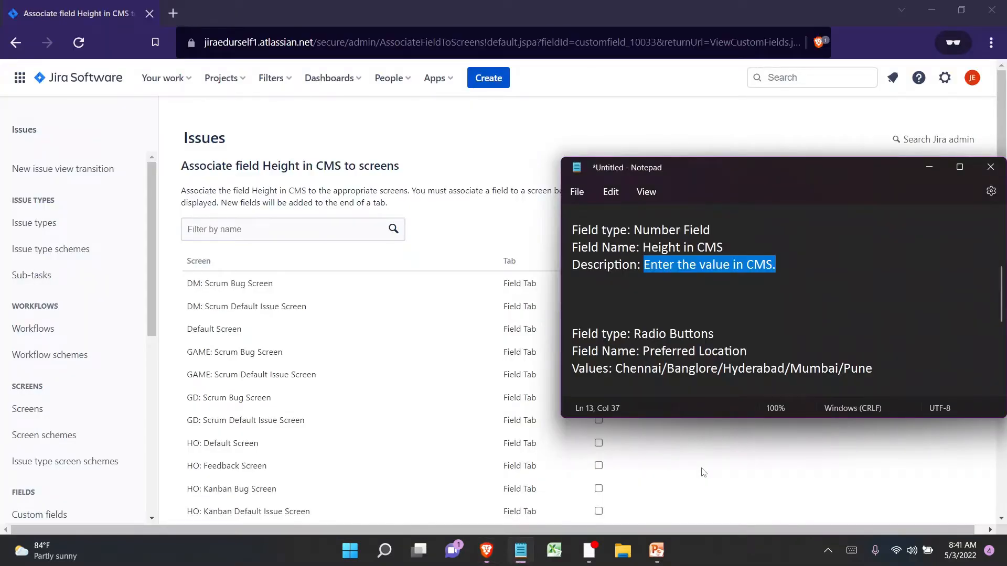
pyautogui.moveTo(703, 386); pyautogui.dragTo(573, 300)
pyautogui.click(721, 303)
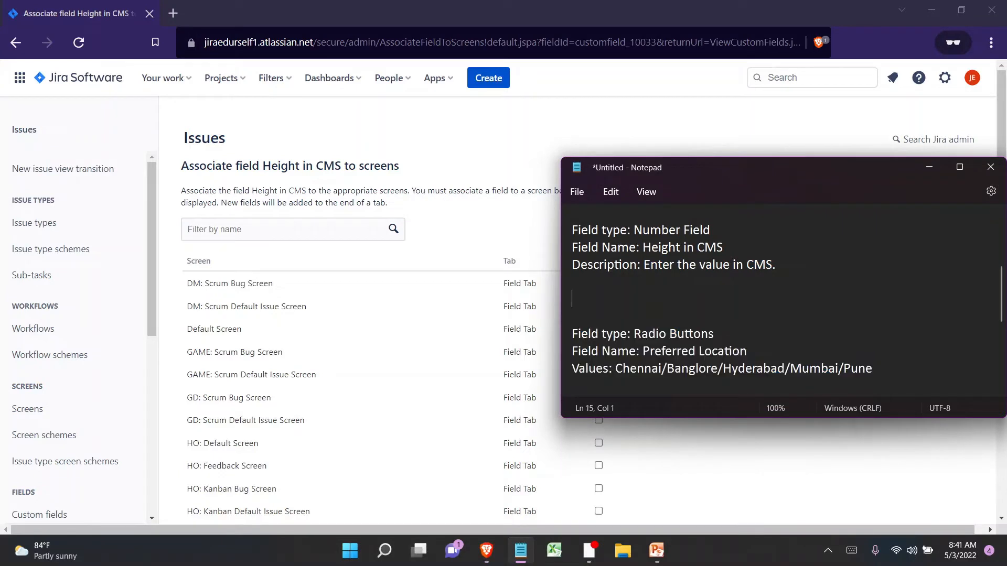
pyautogui.scroll(-2, 802, 324)
pyautogui.click(648, 257)
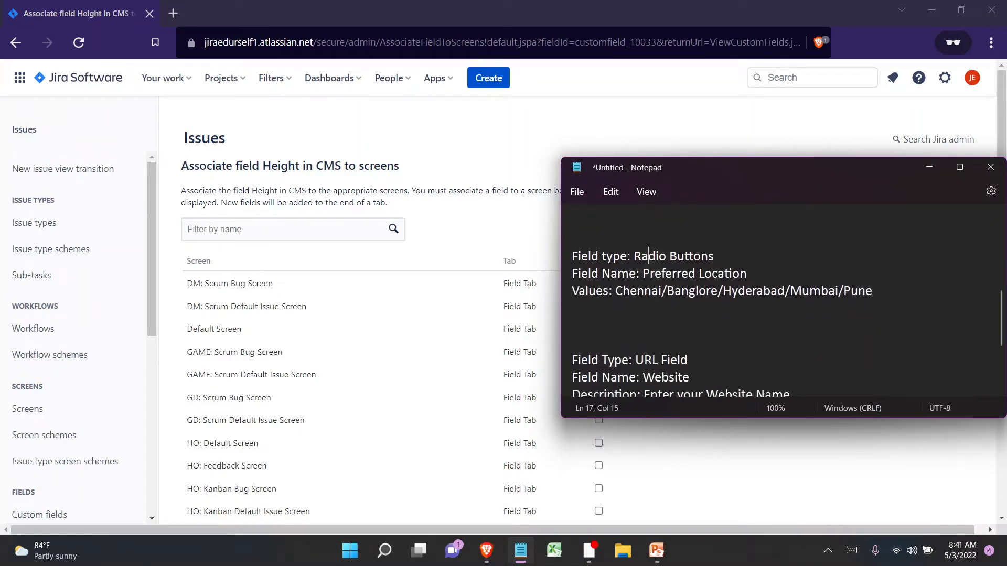
pyautogui.moveTo(634, 257); pyautogui.dragTo(720, 261)
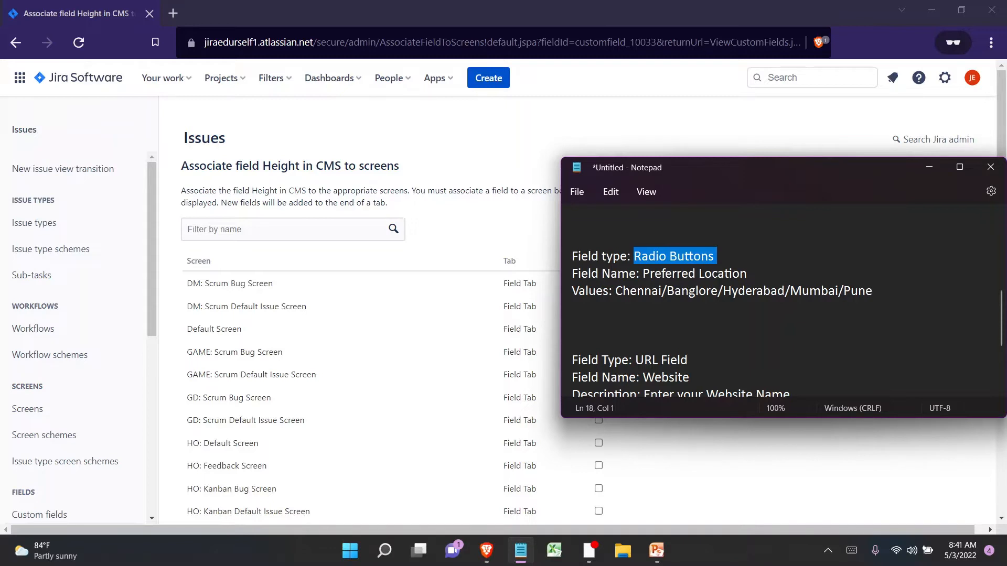
pyautogui.click(717, 274)
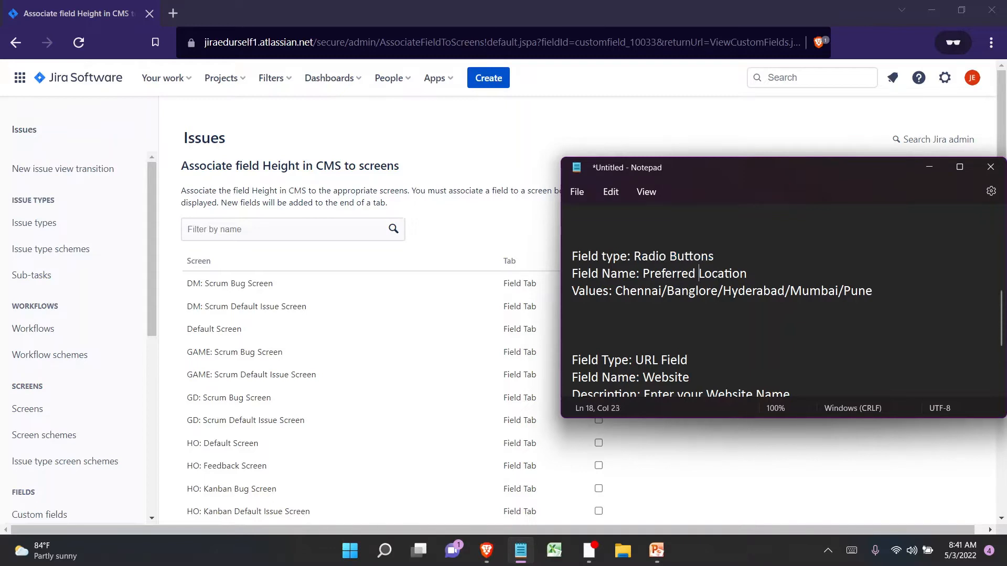
pyautogui.hotkey('ctrl', 'Left')
pyautogui.hotkey('ctrl', 'shift', 'Right')
pyautogui.hotkey('ctrl', 'shift', 'Right')
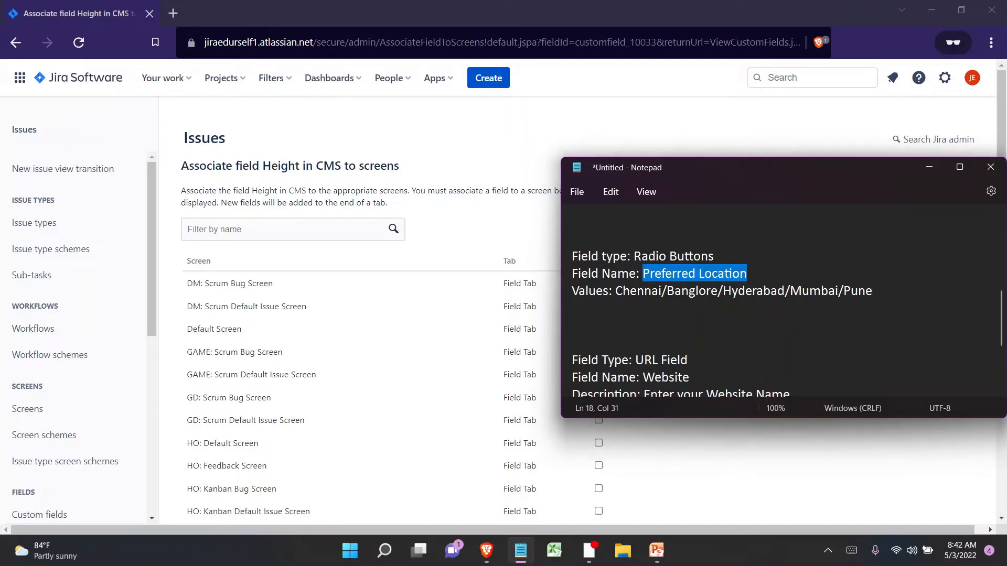
# - Back in Jira, reopen the Custom fields page and start a new Radio Buttons field named "Preferred Location"
pyautogui.hotkey('alt', 'Tab')
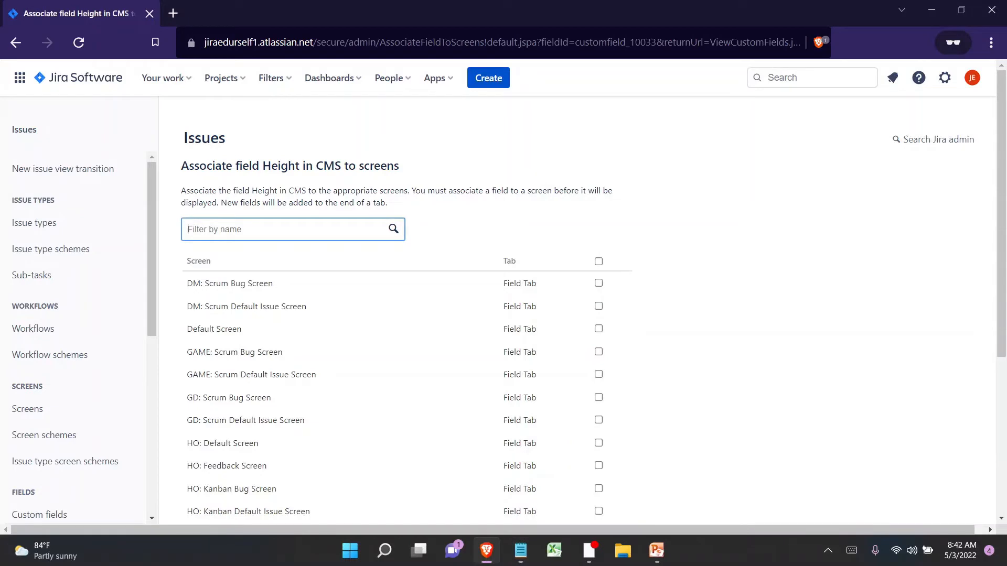
pyautogui.click(61, 517)
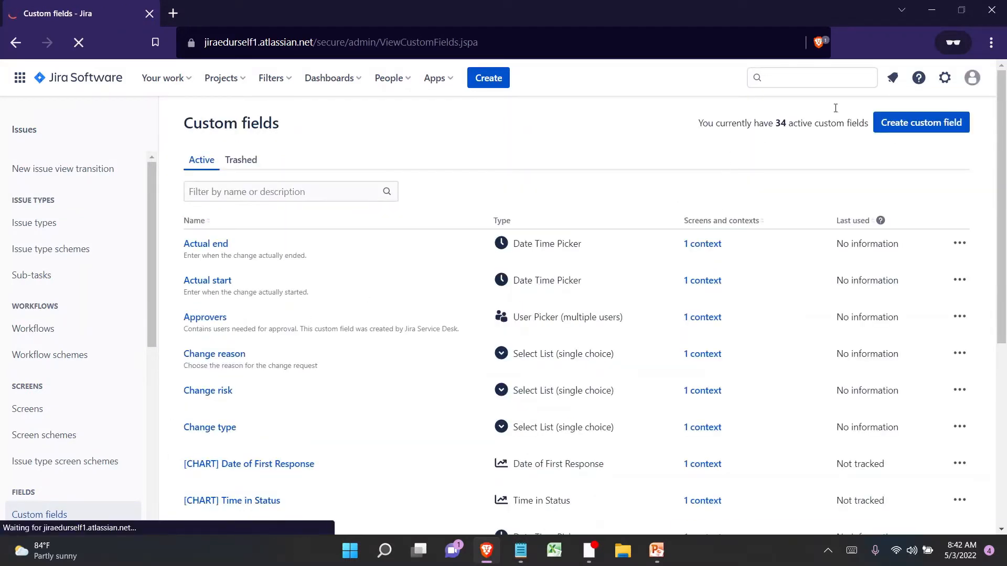
pyautogui.click(895, 123)
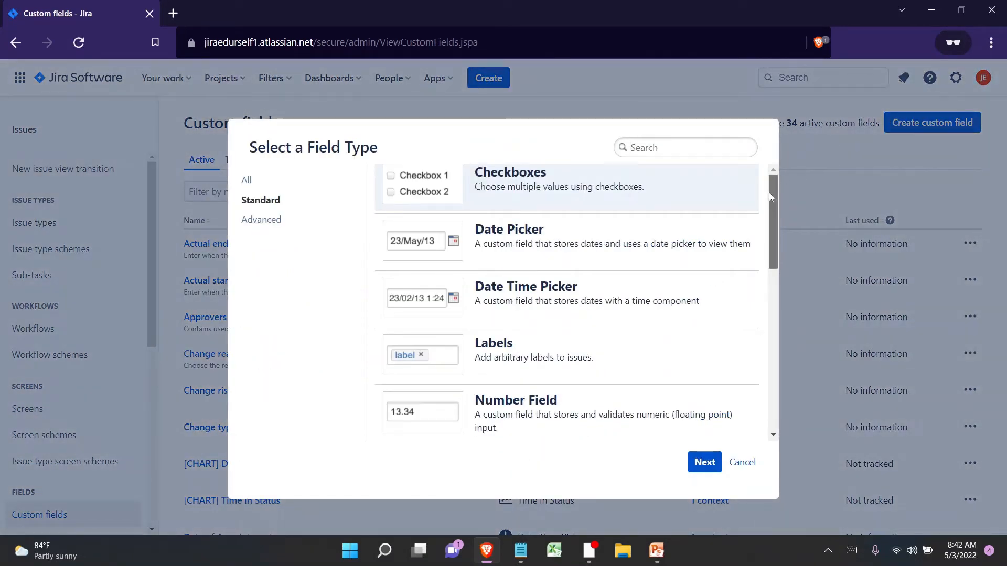
pyautogui.moveTo(768, 193); pyautogui.dragTo(770, 271)
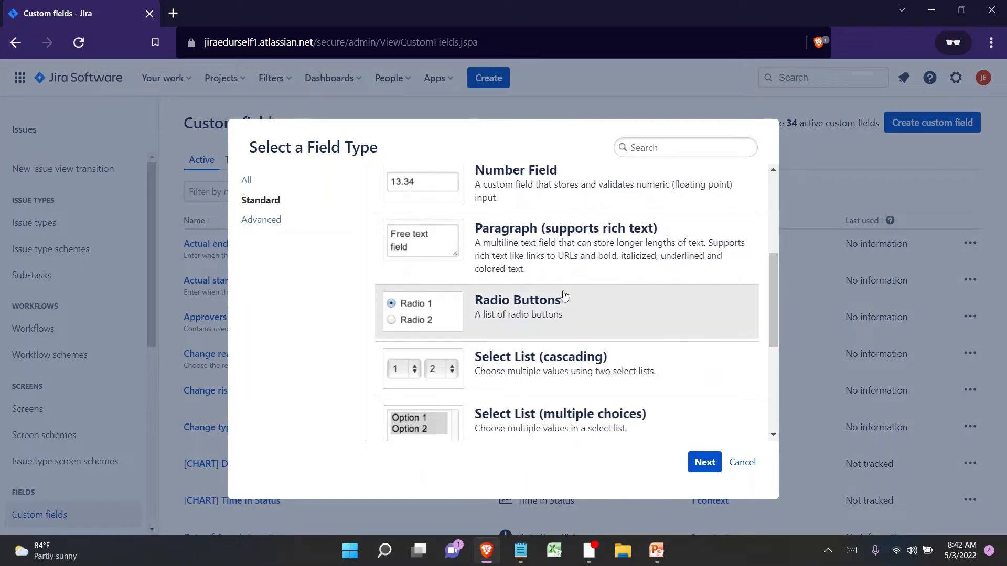
pyautogui.click(534, 313)
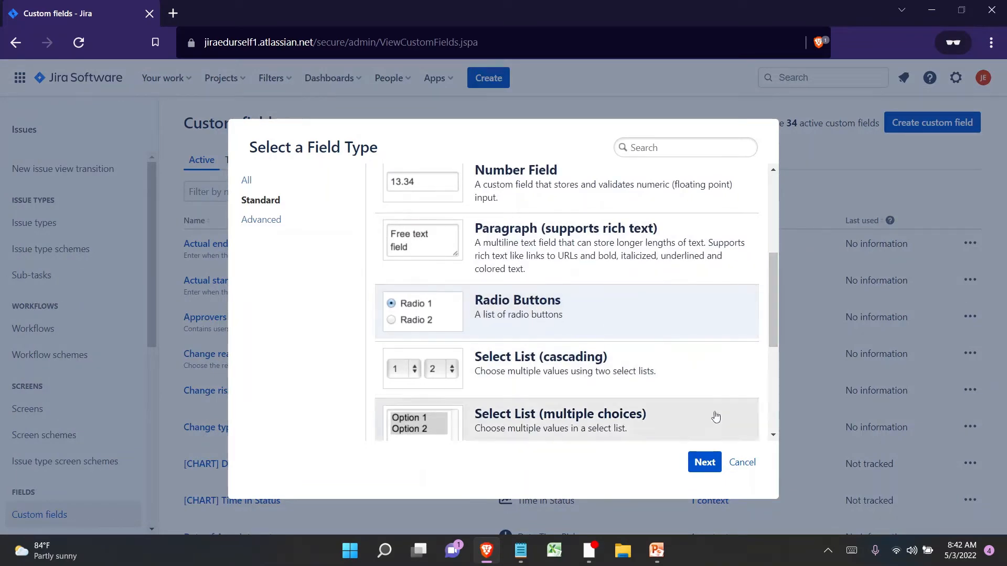
pyautogui.click(704, 463)
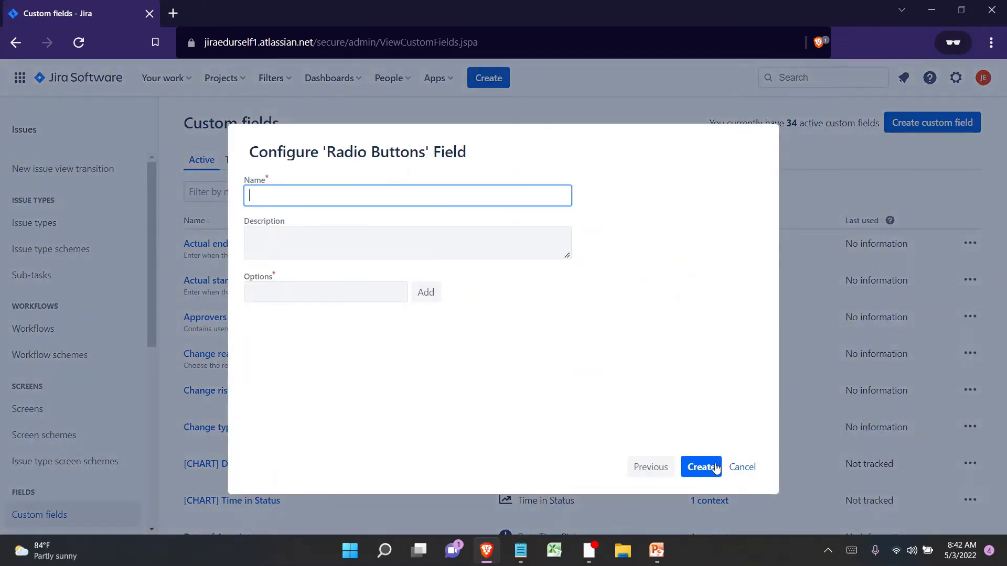
pyautogui.hotkey('ctrl', 'v')
pyautogui.press('Tab')
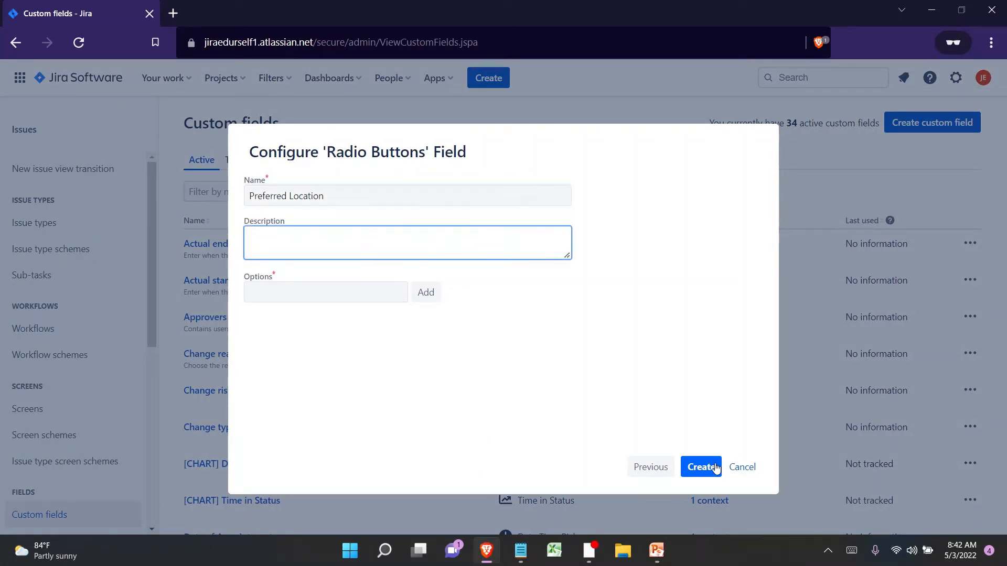
# - Switch to Notepad and copy the value "Chennai" from the Radio Buttons entry
pyautogui.hotkey('alt', 'Tab')
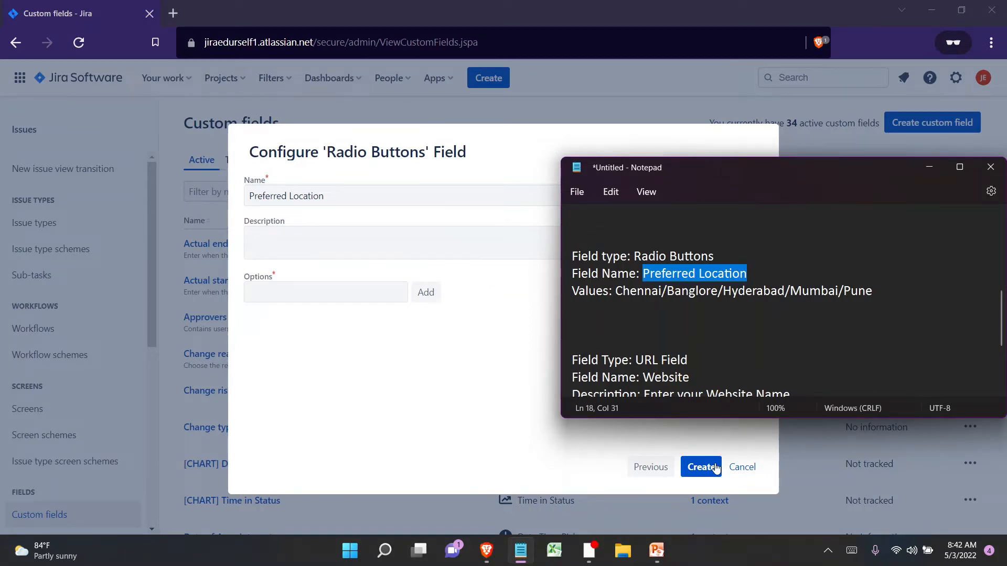
pyautogui.press('Down')
pyautogui.press('Left')
pyautogui.press('Left')
pyautogui.press('Left')
pyautogui.press('Left')
pyautogui.press('Left')
pyautogui.press('Left')
pyautogui.press('Left')
pyautogui.press('Left')
pyautogui.press('Left')
pyautogui.press('Left')
pyautogui.press('Left')
pyautogui.press('Left')
pyautogui.press('Left')
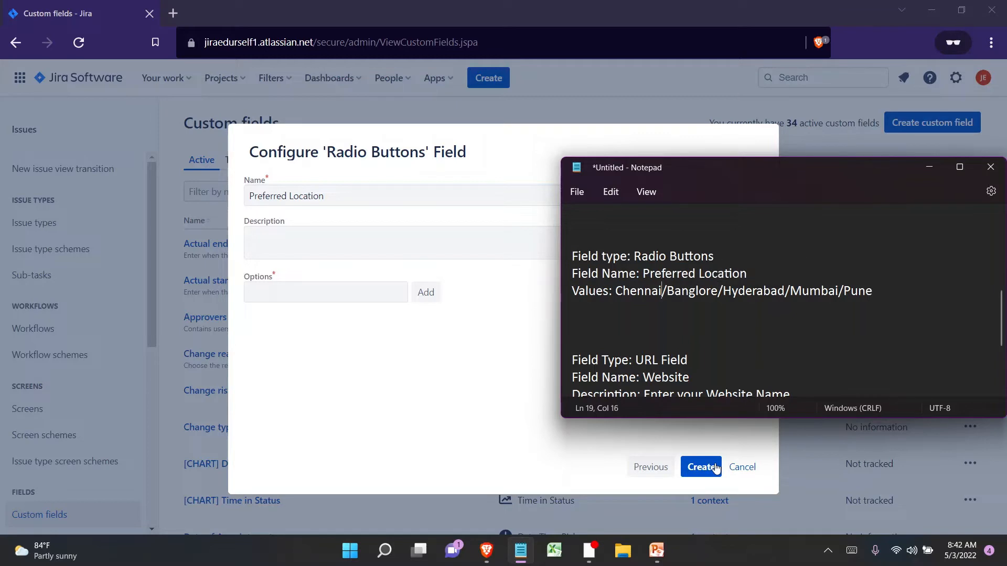
pyautogui.hotkey('ctrl', 'shift', 'Left')
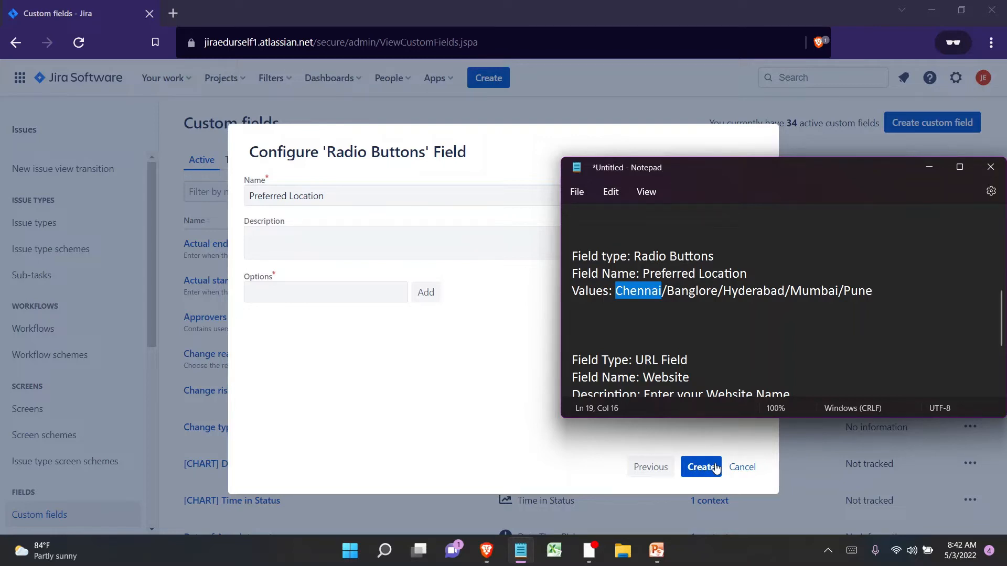
# - Return to Jira and add "Chennai" as an option of the Preferred Location field, leaving the description empty
pyautogui.hotkey('alt', 'Tab')
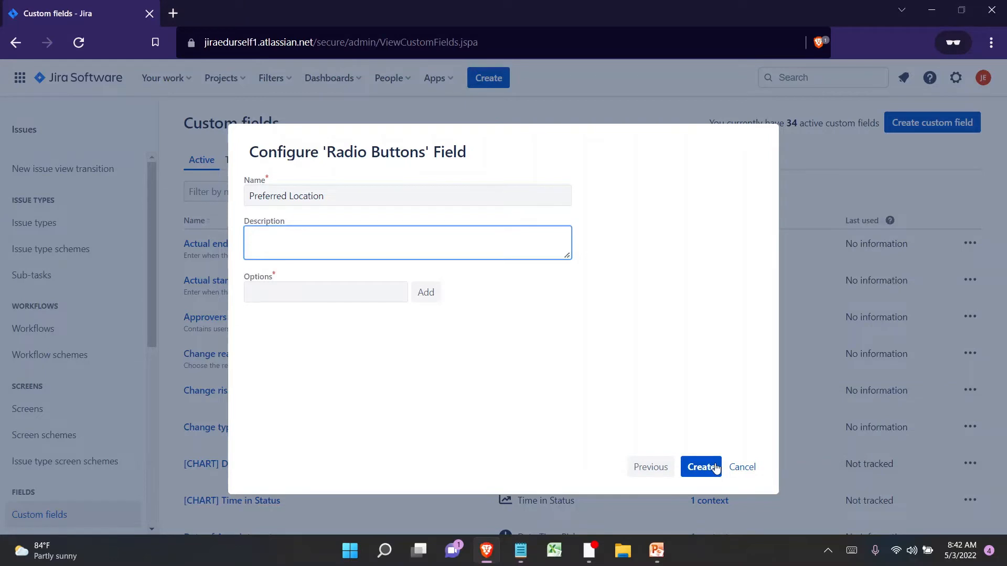
pyautogui.press('Tab')
pyautogui.write('Chennai')
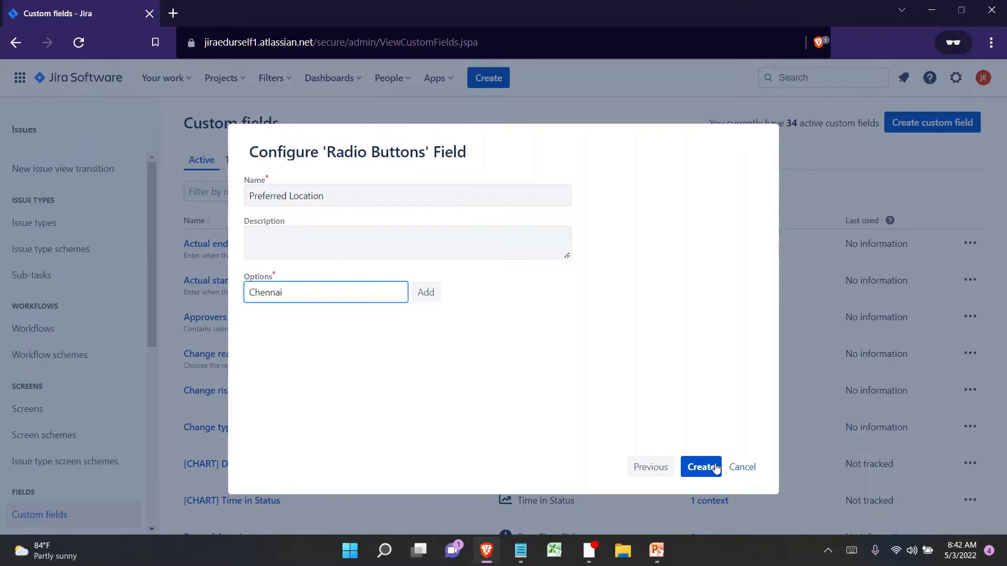
pyautogui.press('Return')
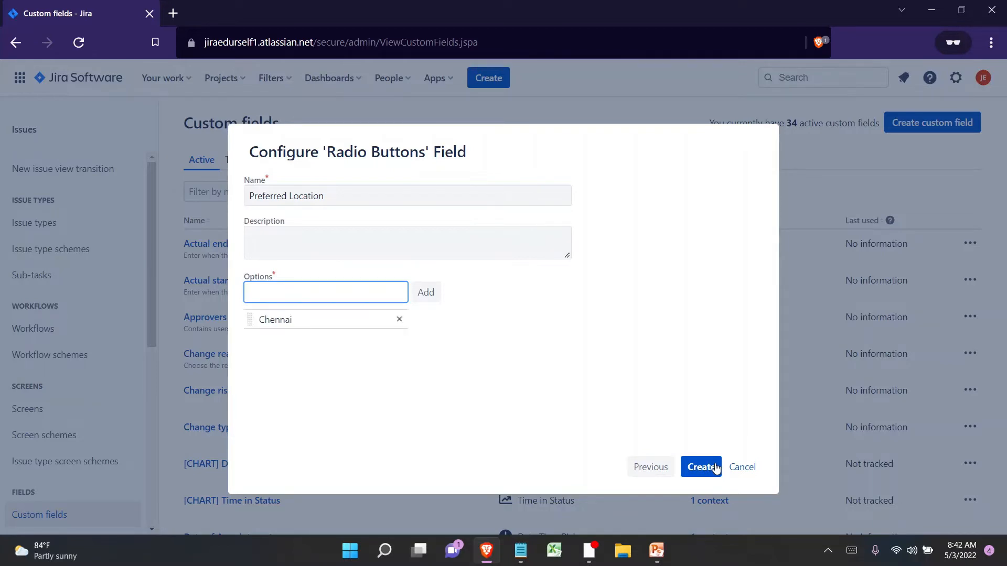
# - Copy "Banglore" from the Notepad values and add it as an option of the Preferred Location field in Jira
pyautogui.hotkey('alt', 'Tab')
pyautogui.press('Right')
pyautogui.press('Right')
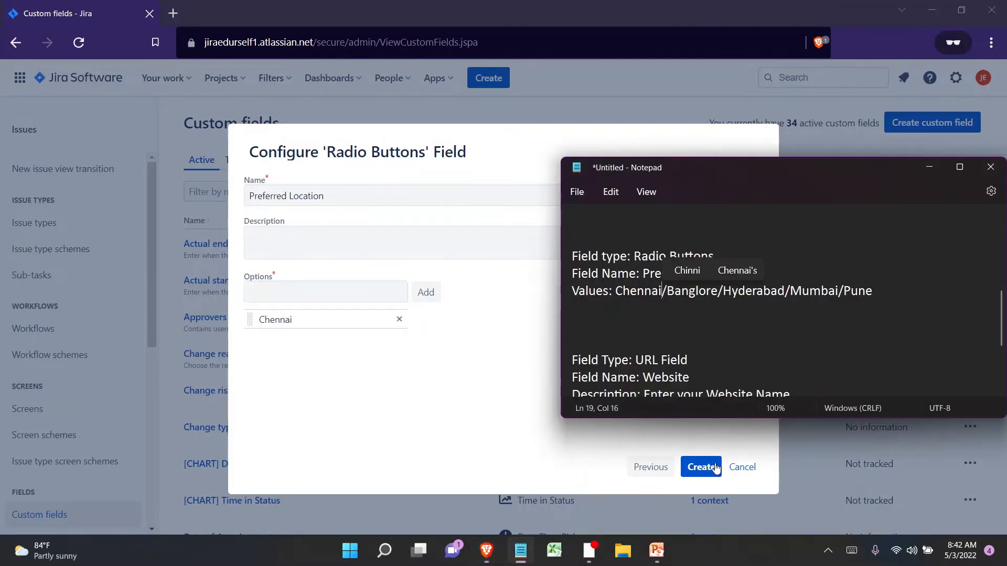
pyautogui.hotkey('ctrl', 'shift', 'Right')
pyautogui.hotkey('ctrl', 'c')
pyautogui.hotkey('alt', 'Tab')
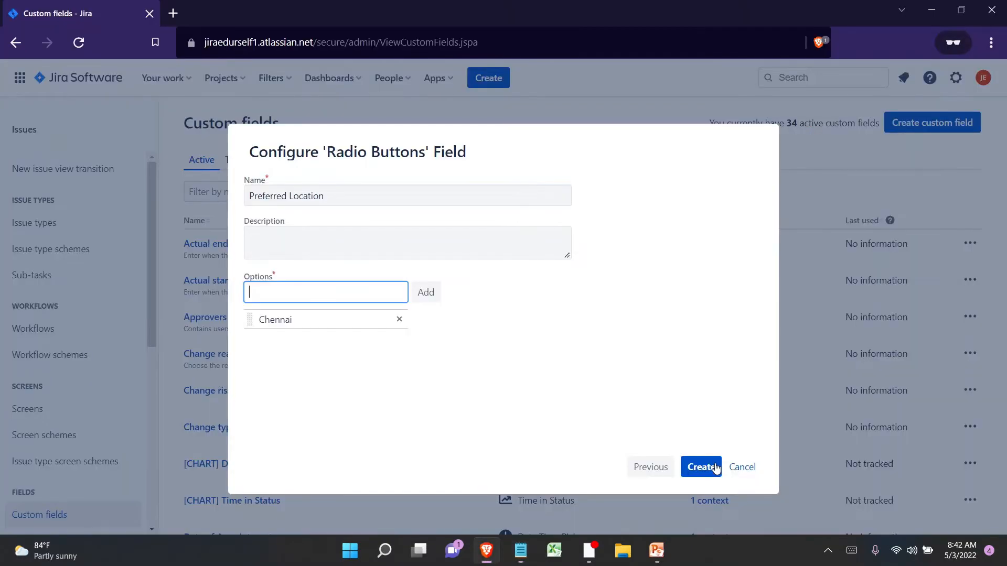
pyautogui.hotkey('ctrl', 'v')
pyautogui.press('Return')
# - Copy "Hyderabad" from the Notepad values and add it as an option of the Preferred Location field in Jira
pyautogui.hotkey('alt', 'Tab')
pyautogui.press('Right')
pyautogui.press('Right')
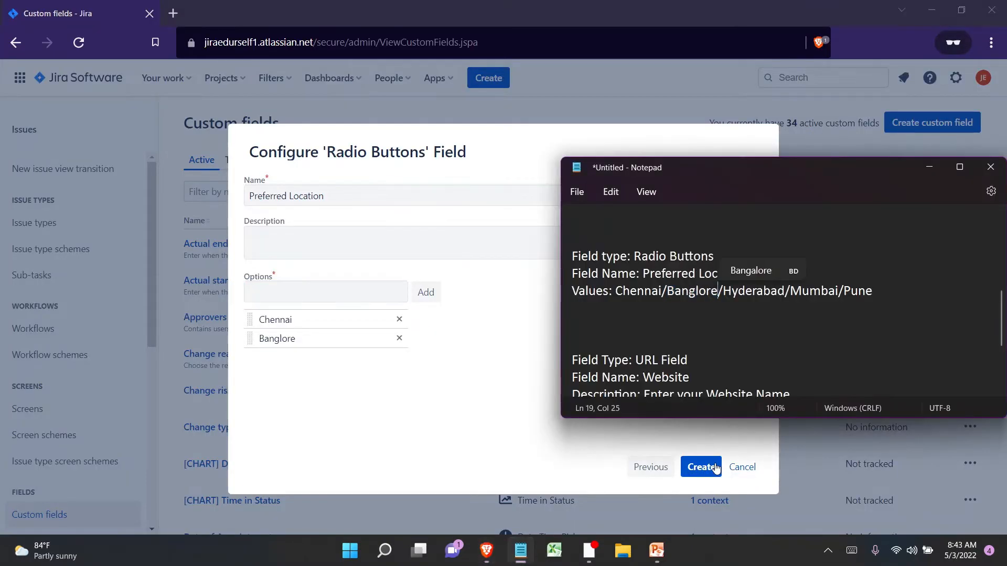
pyautogui.hotkey('ctrl', 'shift', 'Right')
pyautogui.hotkey('ctrl', 'c')
pyautogui.hotkey('alt', 'Tab')
pyautogui.hotkey('ctrl', 'v')
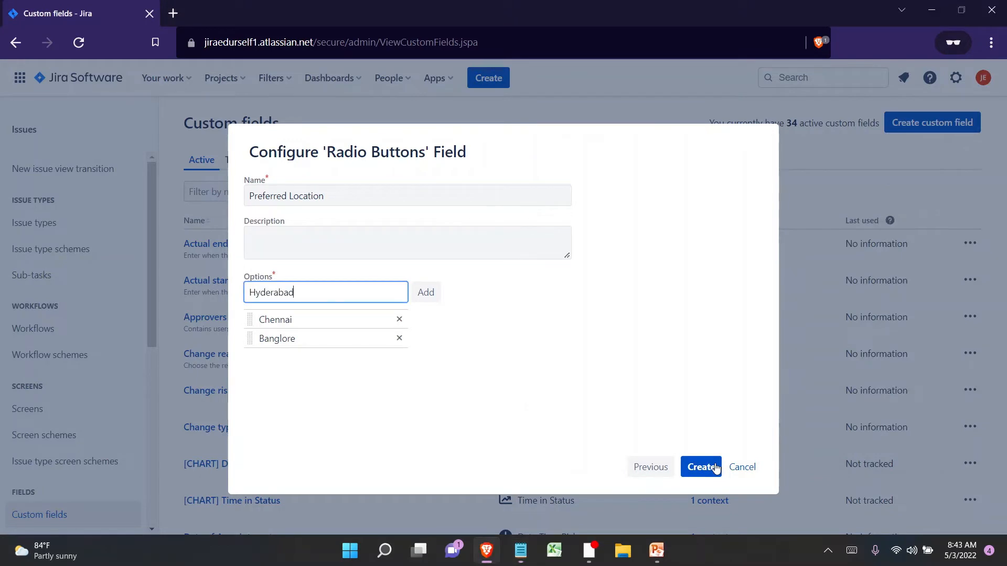
pyautogui.press('Return')
# - Copy "Mumbai" from the Notepad values and add it as an option of the Preferred Location field in Jira
pyautogui.hotkey('alt', 'Tab')
pyautogui.press('Right')
pyautogui.press('Right')
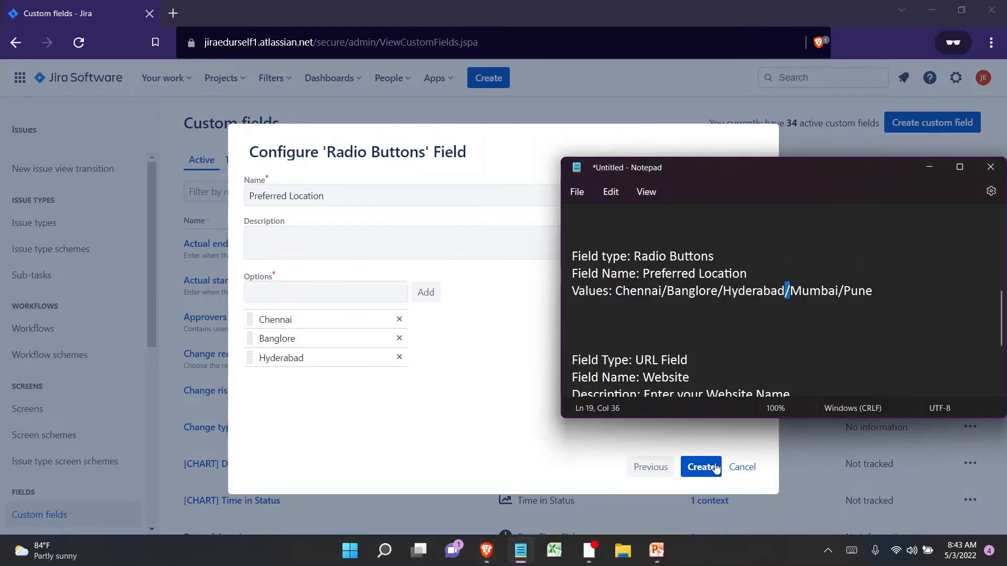
pyautogui.hotkey('ctrl', 'shift', 'Right')
pyautogui.hotkey('ctrl', 'c')
pyautogui.hotkey('alt', 'Tab')
pyautogui.hotkey('ctrl', 'v')
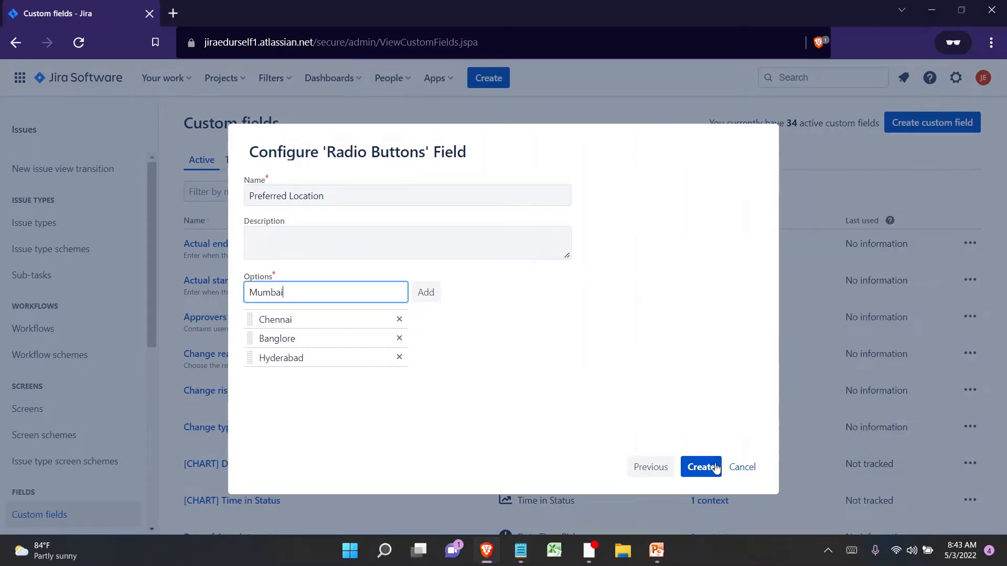
pyautogui.press('Return')
# - Copy "Pune" from the Notepad values and add it as an option of the Preferred Location field in Jira
pyautogui.hotkey('alt', 'Tab')
pyautogui.press('Right')
pyautogui.press('Right')
pyautogui.hotkey('ctrl', 'shift', 'Right')
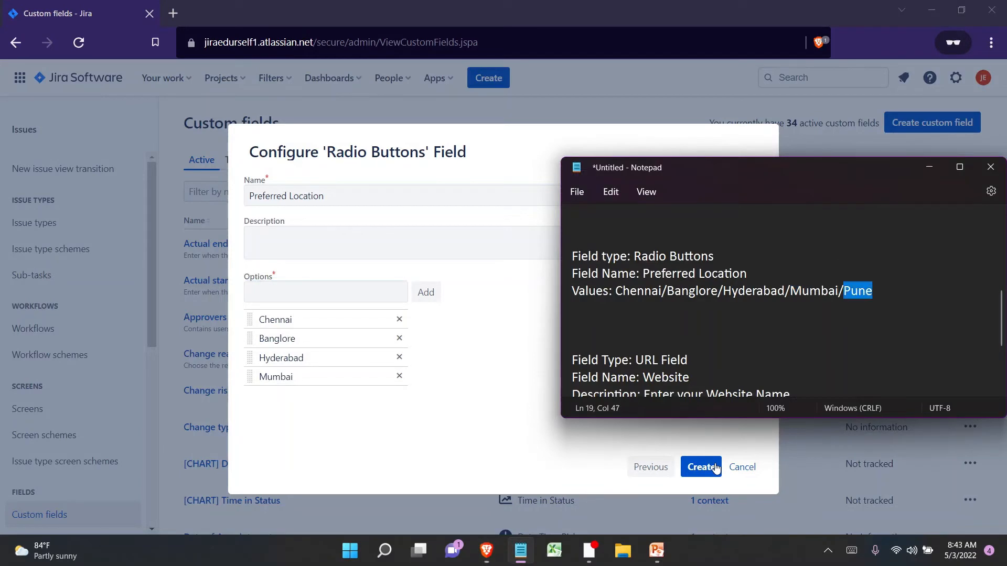
pyautogui.hotkey('ctrl', 'c')
pyautogui.hotkey('alt', 'Tab')
pyautogui.hotkey('ctrl', 'v')
pyautogui.press('Return')
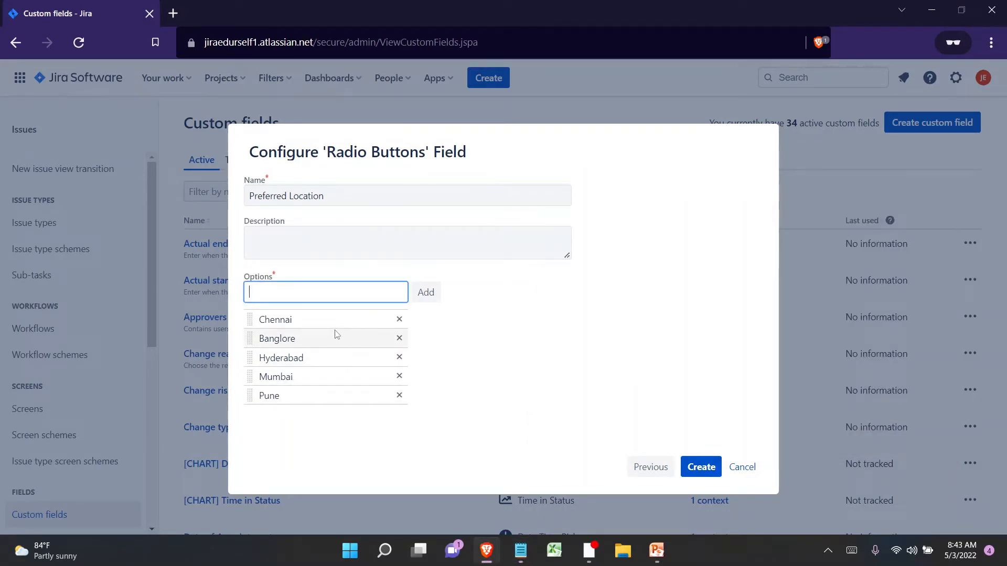
# - Remove the misspelled "Banglore" option and paste that value from Notepad into the new option entry for correction
pyautogui.click(399, 338)
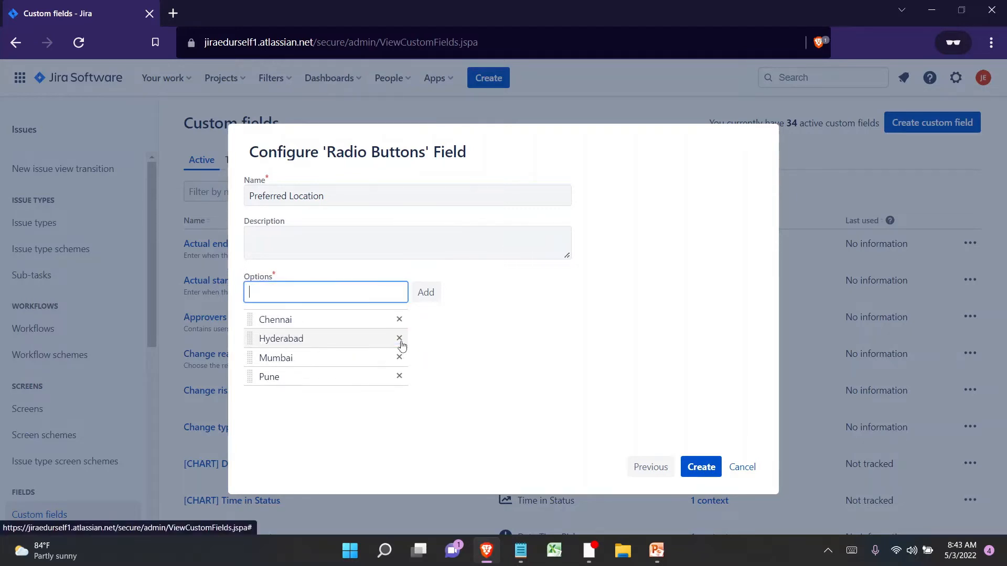
pyautogui.hotkey('alt', 'Tab')
pyautogui.press('Left')
pyautogui.press('Left')
pyautogui.press('Left')
pyautogui.press('Left')
pyautogui.press('Left')
pyautogui.press('Left')
pyautogui.press('Left')
pyautogui.press('Left')
pyautogui.press('Left')
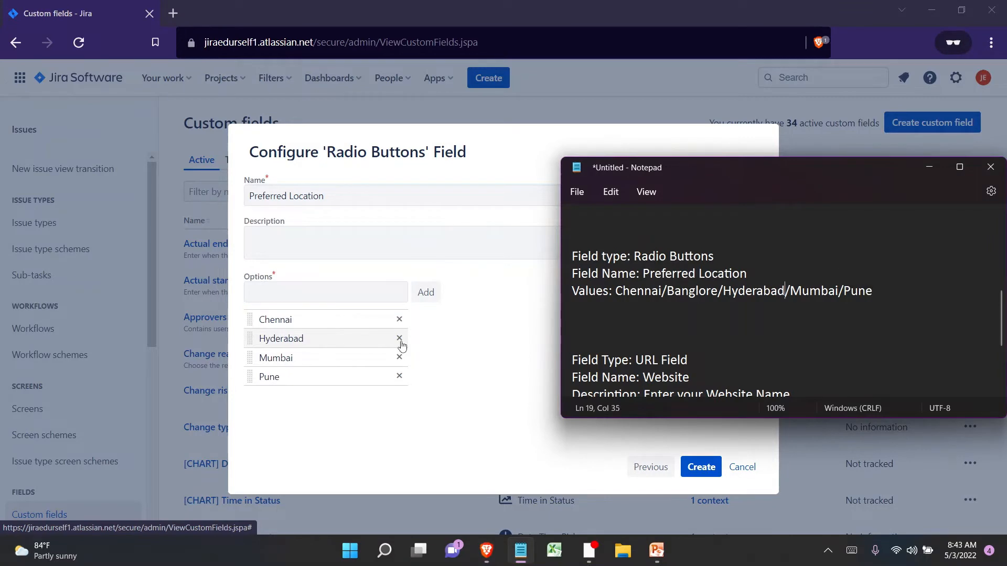
pyautogui.hotkey('ctrl', 'shift', 'Left')
pyautogui.hotkey('ctrl', 'c')
pyautogui.hotkey('alt', 'Tab')
pyautogui.hotkey('ctrl', 'v')
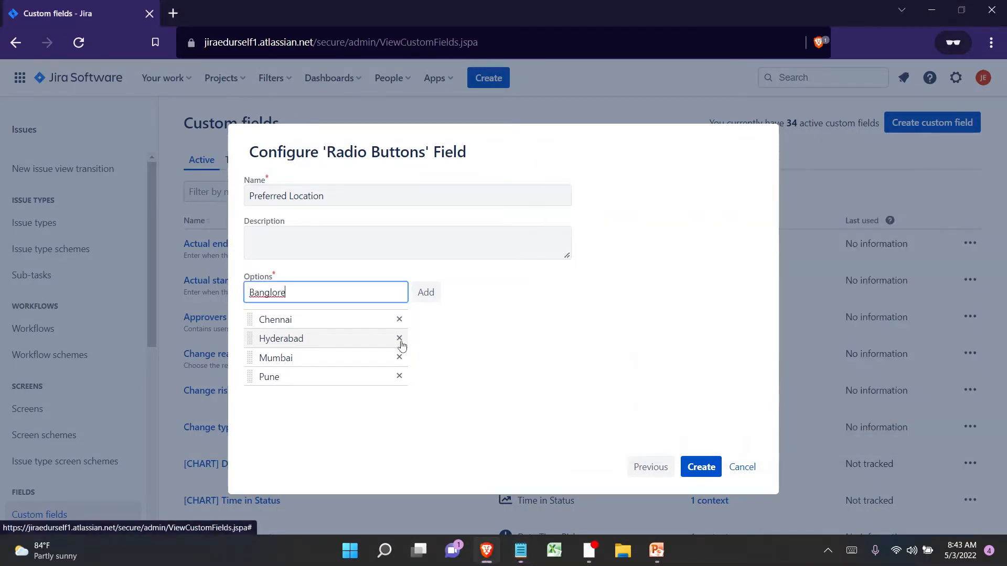
# - Correct the entered option's spelling to the suggestion "Bangalore" and add it to the Preferred Location options
pyautogui.rightClick(270, 292)
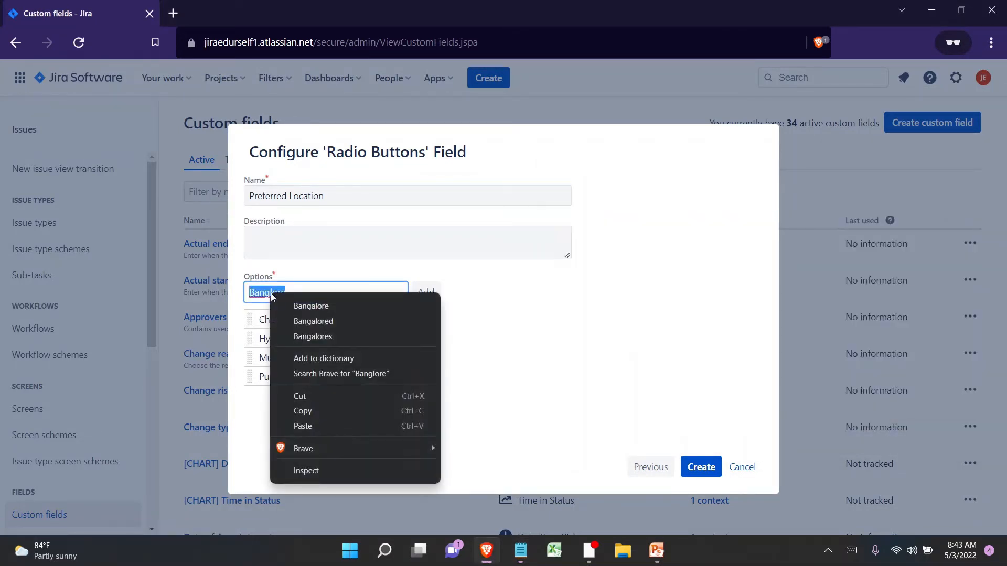
pyautogui.click(285, 305)
pyautogui.click(426, 293)
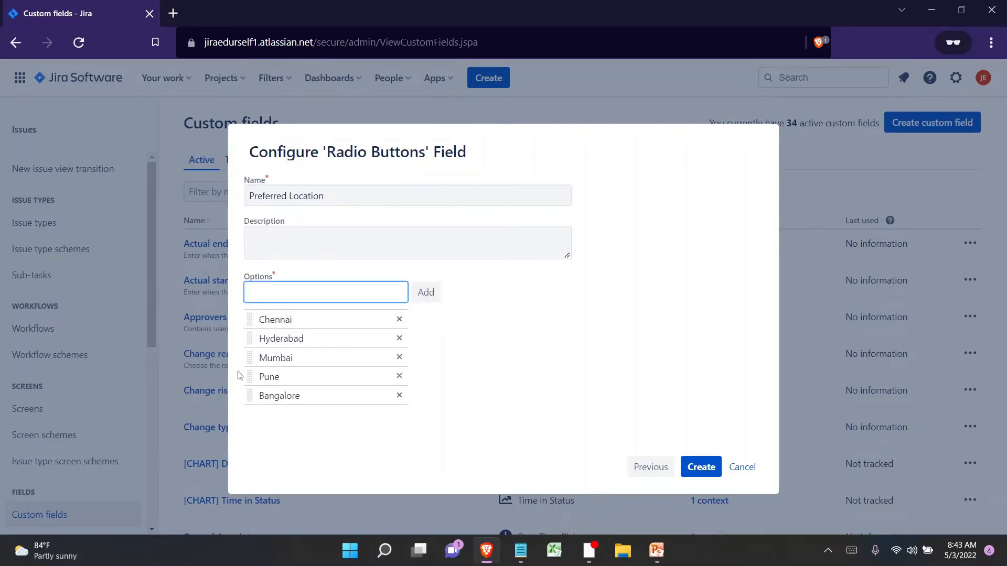
# - Move the "Bangalore" option between Hyderabad and Mumbai and create the Preferred Location field
pyautogui.moveTo(249, 396); pyautogui.dragTo(248, 355)
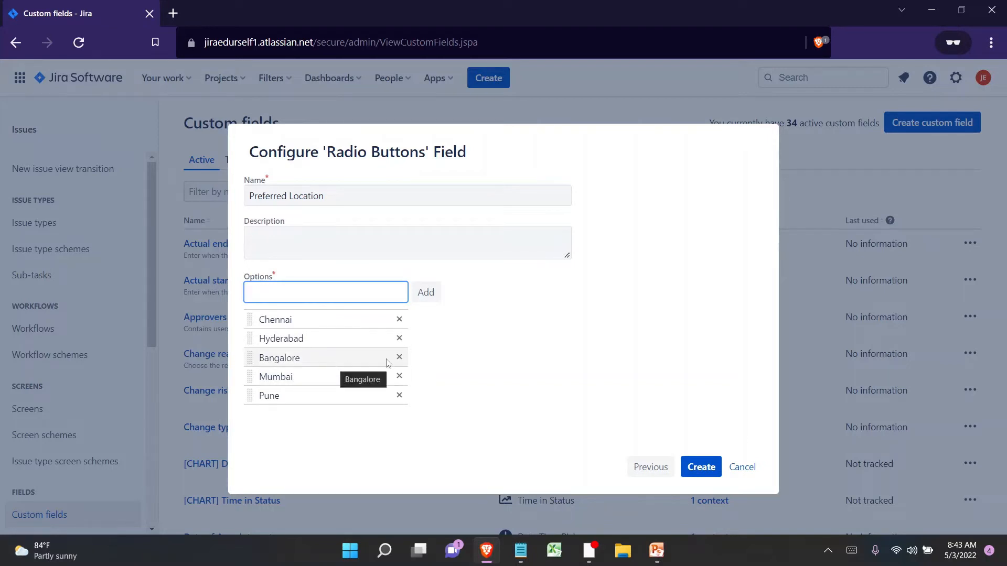
pyautogui.click(701, 467)
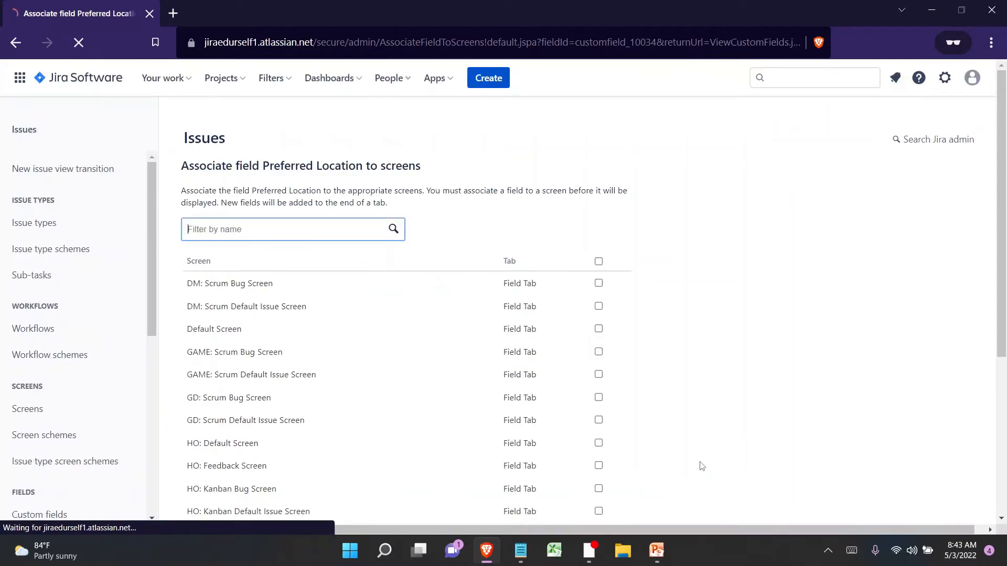
# - Switch to Notepad, find the URL Field entry and copy its field name "Website"
pyautogui.hotkey('alt', 'Tab')
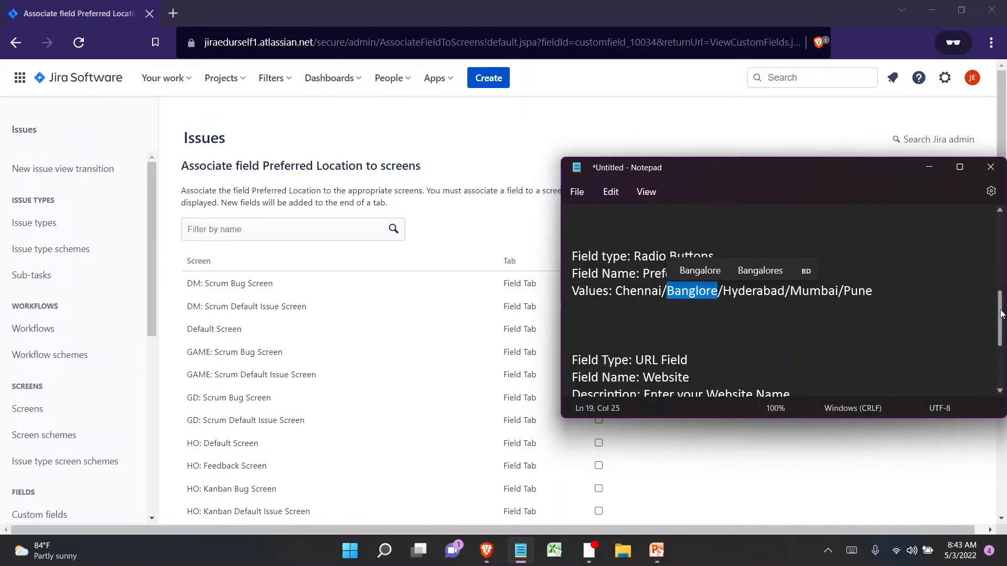
pyautogui.moveTo(1001, 314); pyautogui.dragTo(1001, 353)
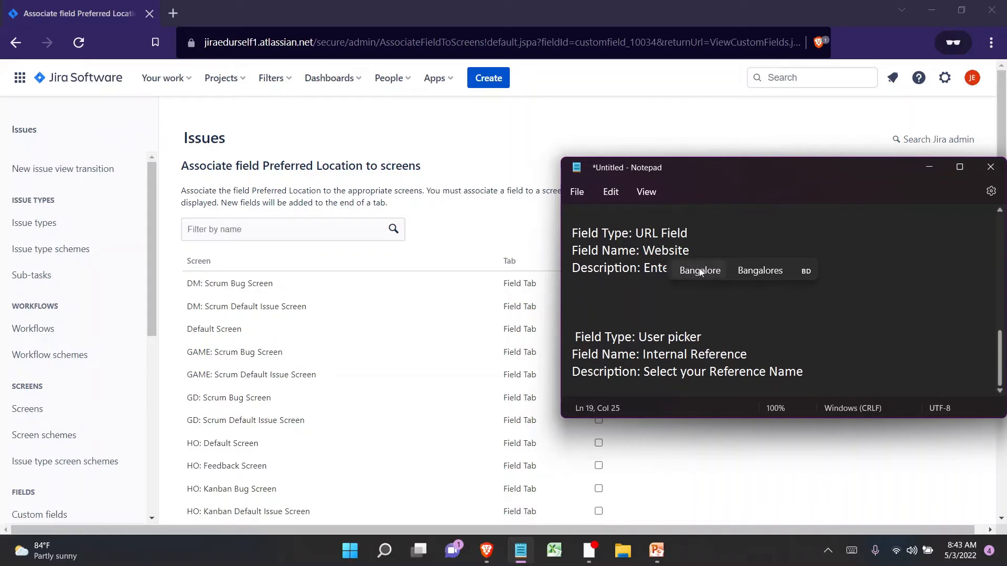
pyautogui.click(636, 233)
pyautogui.hotkey('shift', 'End')
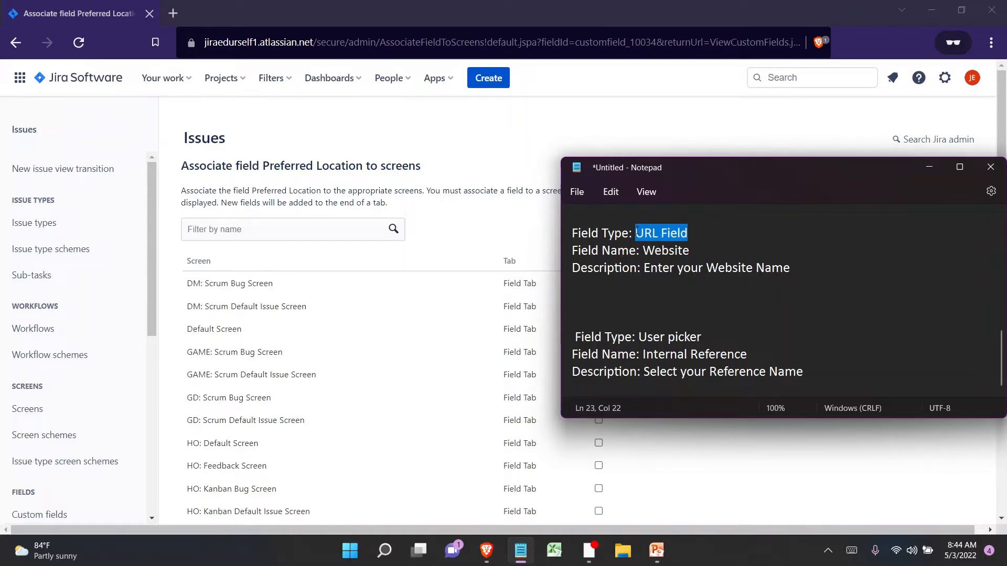
pyautogui.press('Down')
pyautogui.press('Down')
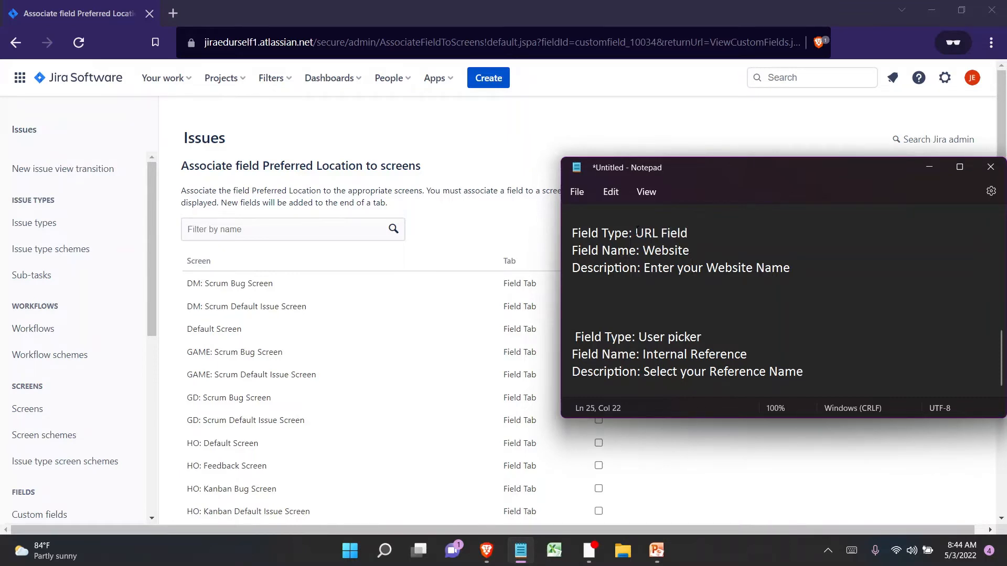
pyautogui.press('Up')
pyautogui.hotkey('ctrl', 'Left')
pyautogui.hotkey('ctrl', 'Left')
pyautogui.hotkey('ctrl', 'shift', 'Right')
pyautogui.press('Left')
pyautogui.hotkey('ctrl', 'shift', 'Left')
pyautogui.hotkey('ctrl', 'shift', 'Left')
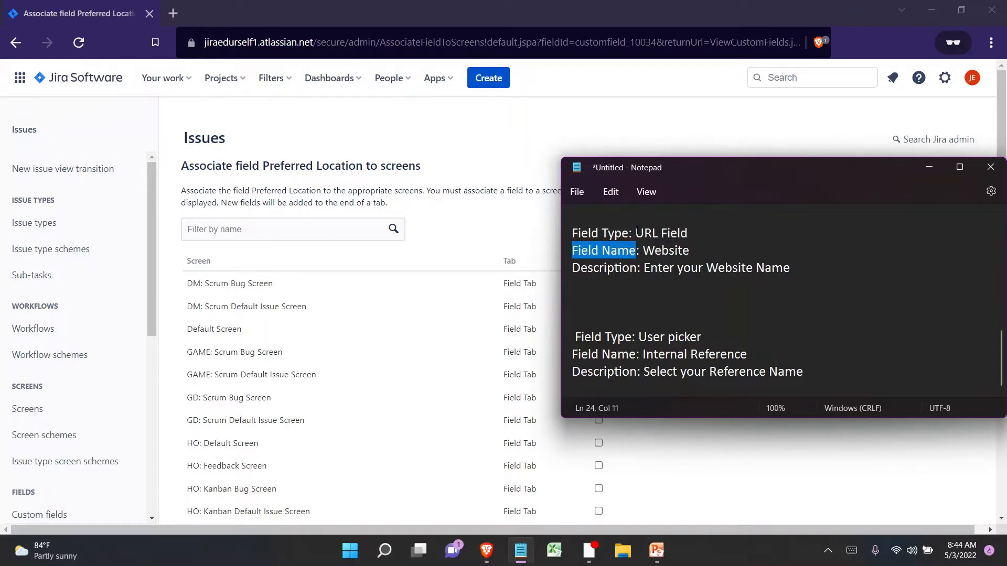
pyautogui.hotkey('ctrl', 'Right')
pyautogui.hotkey('ctrl', 'shift', 'Right')
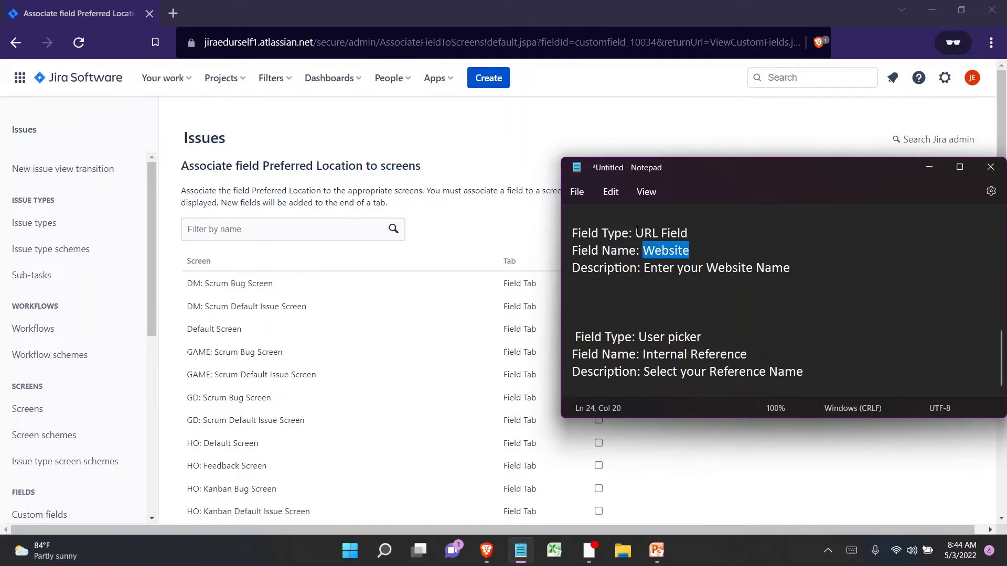
# - Return to Jira and create a custom field of type URL Field named "Website", leaving the description empty
pyautogui.hotkey('alt', 'Tab')
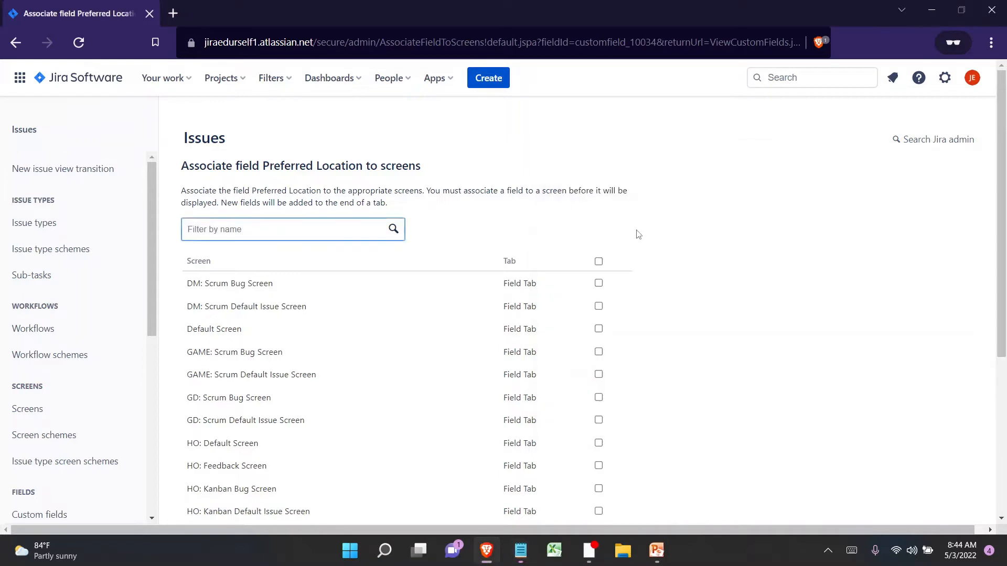
pyautogui.click(28, 521)
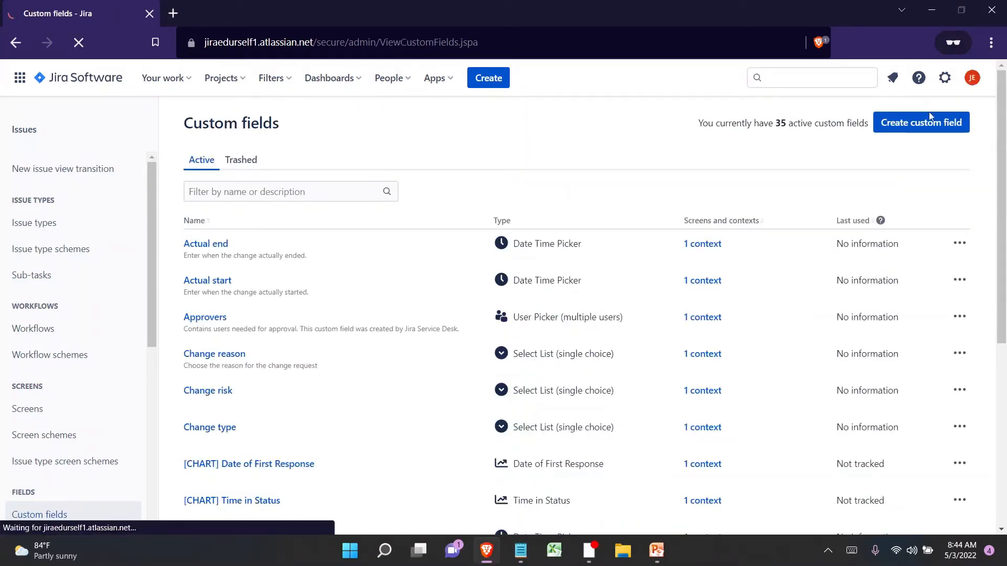
pyautogui.click(929, 113)
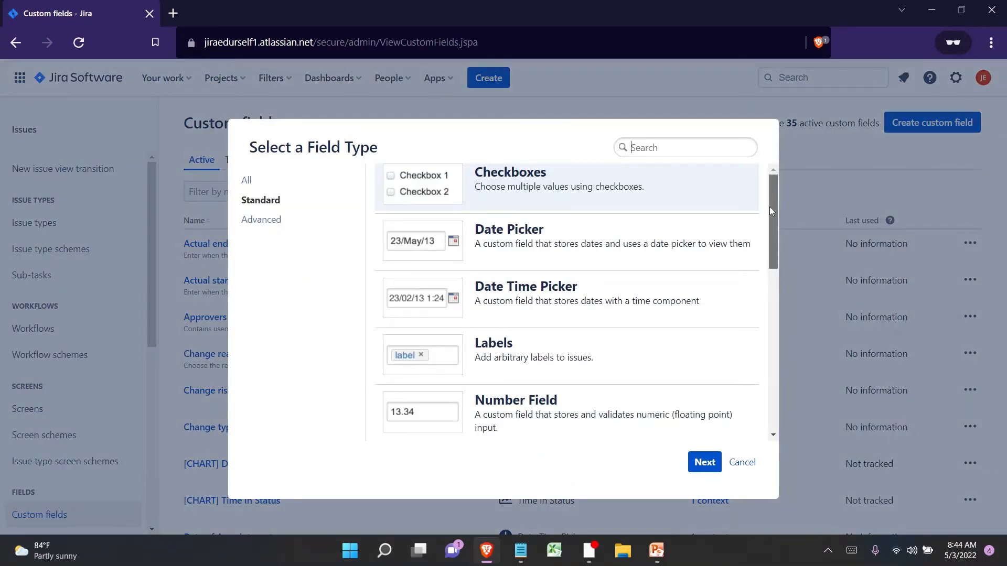
pyautogui.moveTo(770, 207); pyautogui.dragTo(772, 370)
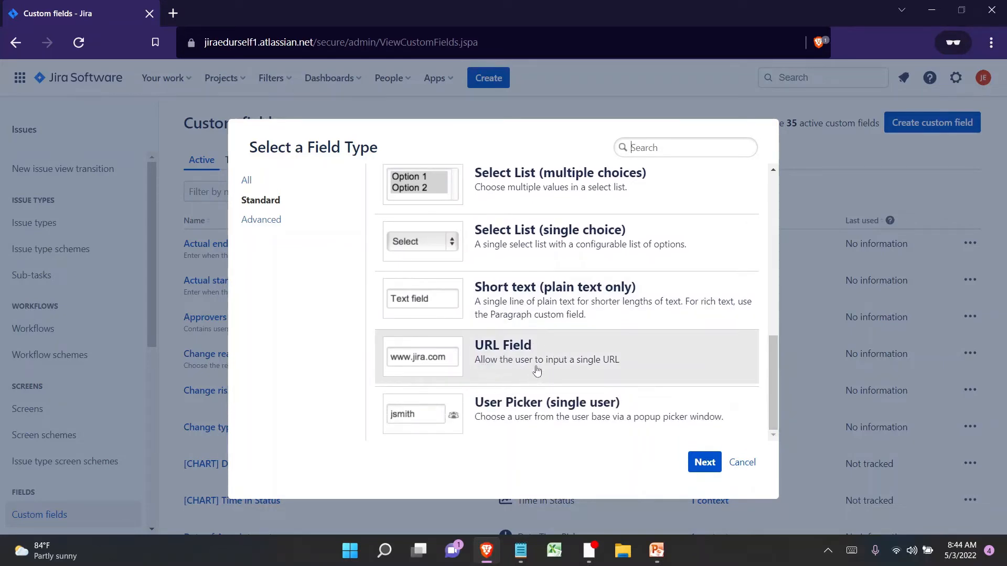
pyautogui.click(594, 361)
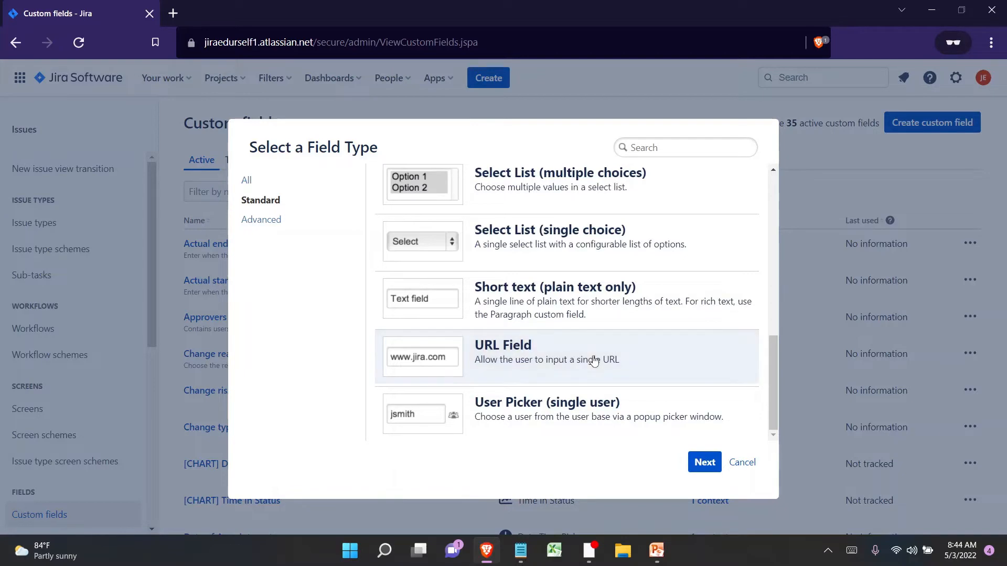
pyautogui.click(708, 464)
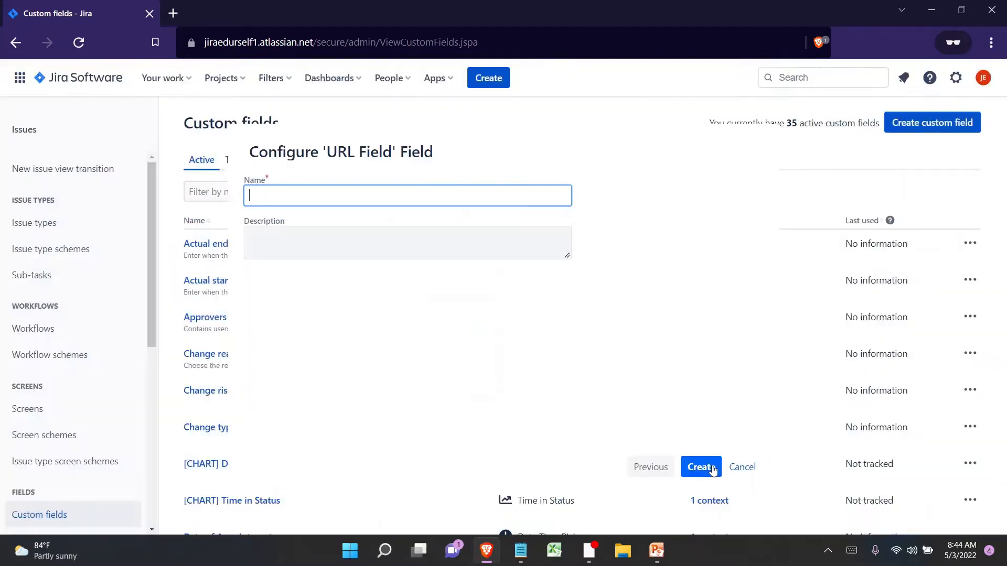
pyautogui.write('Website')
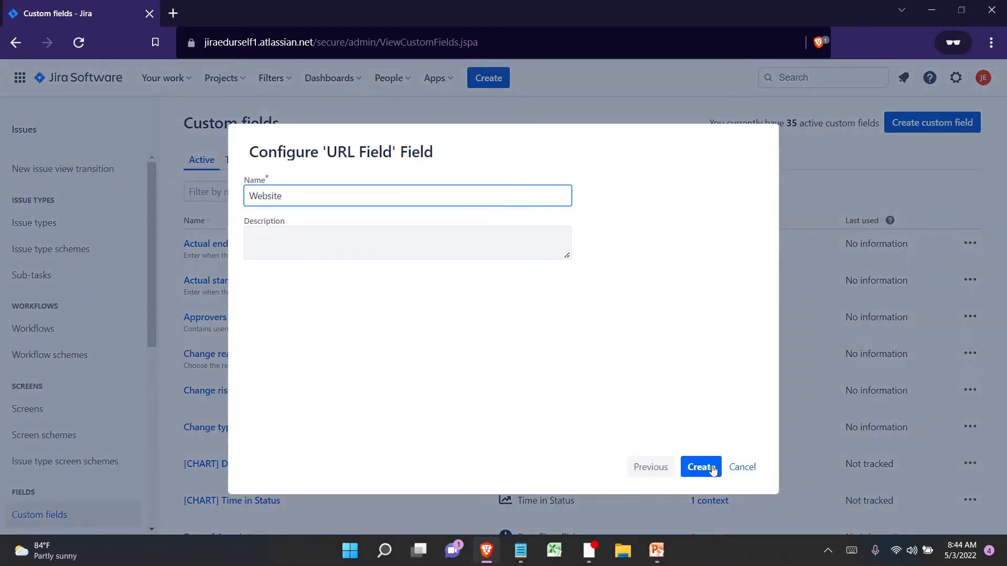
pyautogui.click(711, 468)
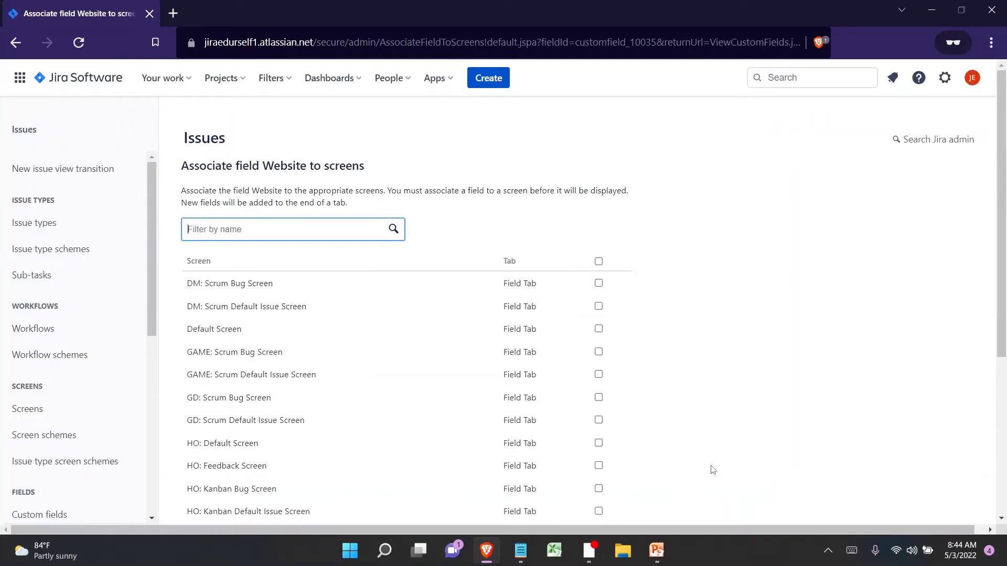
# - Switch to Notepad and examine the field type of the last entry in the notes
pyautogui.hotkey('alt', 'Tab')
pyautogui.press('Down')
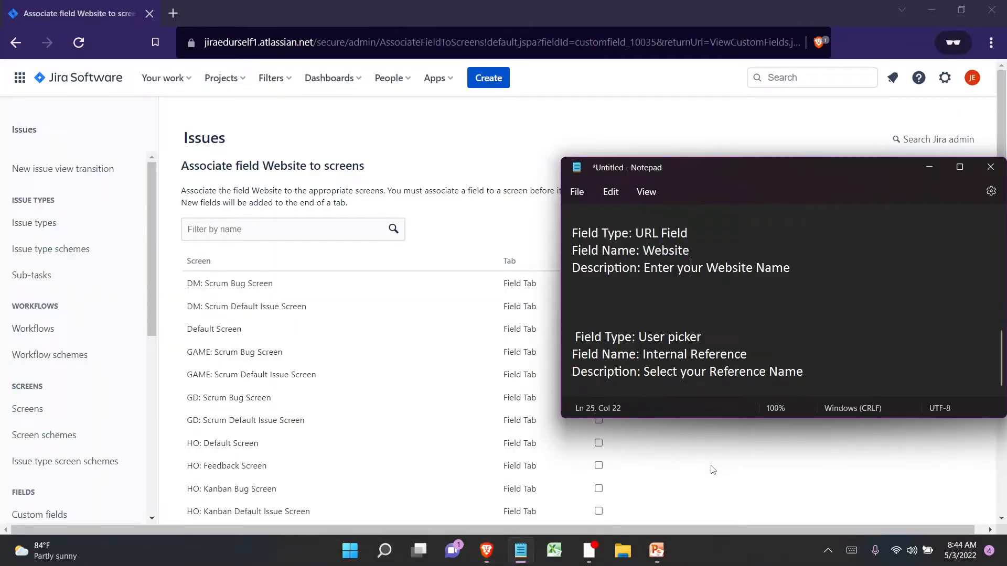
pyautogui.press('Down')
pyautogui.press('Down')
pyautogui.press('Down')
pyautogui.press('Down')
pyautogui.press('Left')
pyautogui.press('Left')
pyautogui.press('Left')
pyautogui.press('Left')
pyautogui.press('Left')
pyautogui.press('Left')
pyautogui.press('Left')
pyautogui.press('Left')
pyautogui.hotkey('shift', 'End')
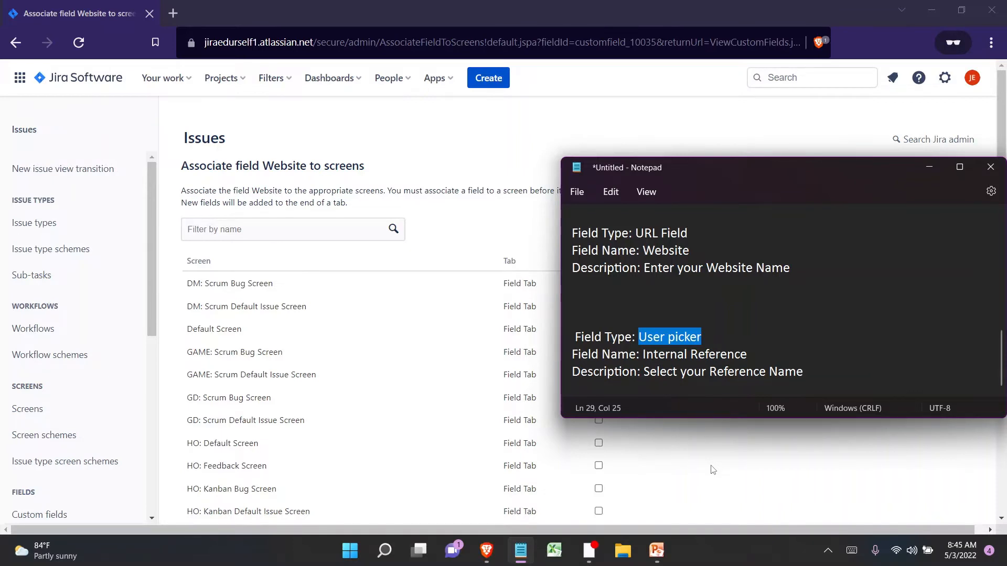
# - Copy the field name "Internal Reference" from the User picker entry
pyautogui.press('Down')
pyautogui.hotkey('ctrl', 'Left')
pyautogui.hotkey('ctrl', 'Left')
pyautogui.hotkey('ctrl', 'shift', 'Right')
pyautogui.hotkey('ctrl', 'shift', 'Right')
pyautogui.hotkey('ctrl', 'c')
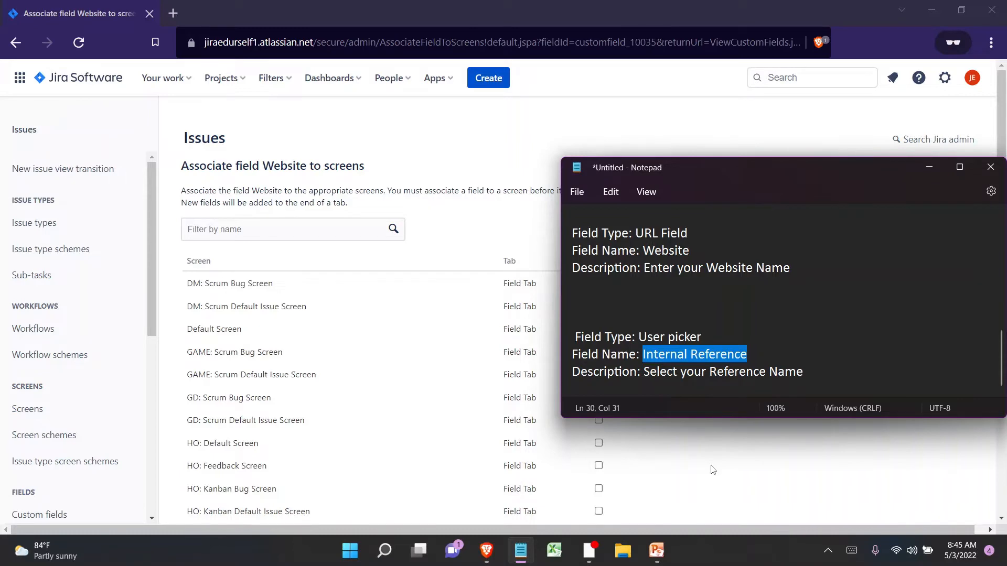
# - Return to Jira and start a new custom field of type User Picker (single user) named "Internal Reference"
pyautogui.hotkey('alt', 'Tab')
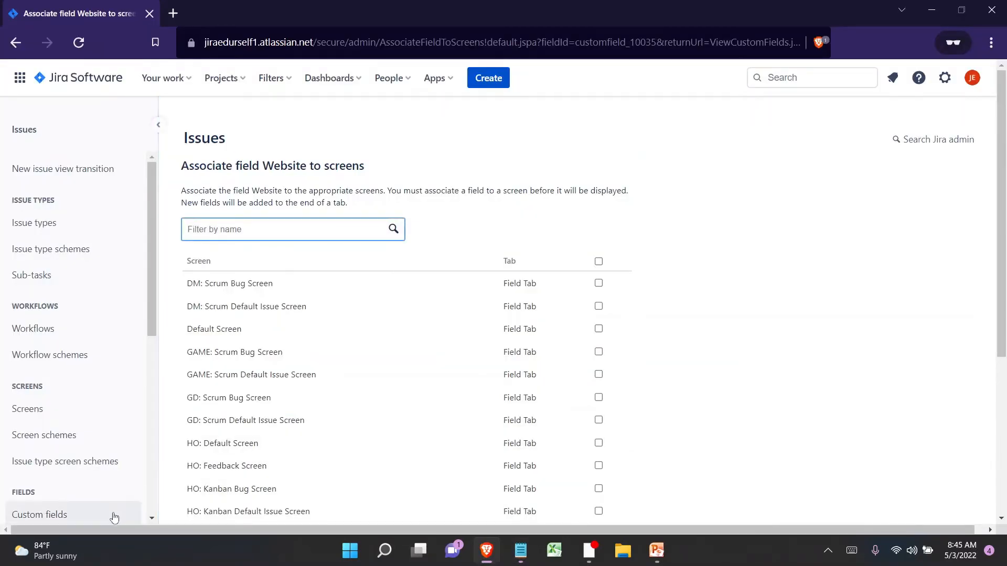
pyautogui.click(107, 518)
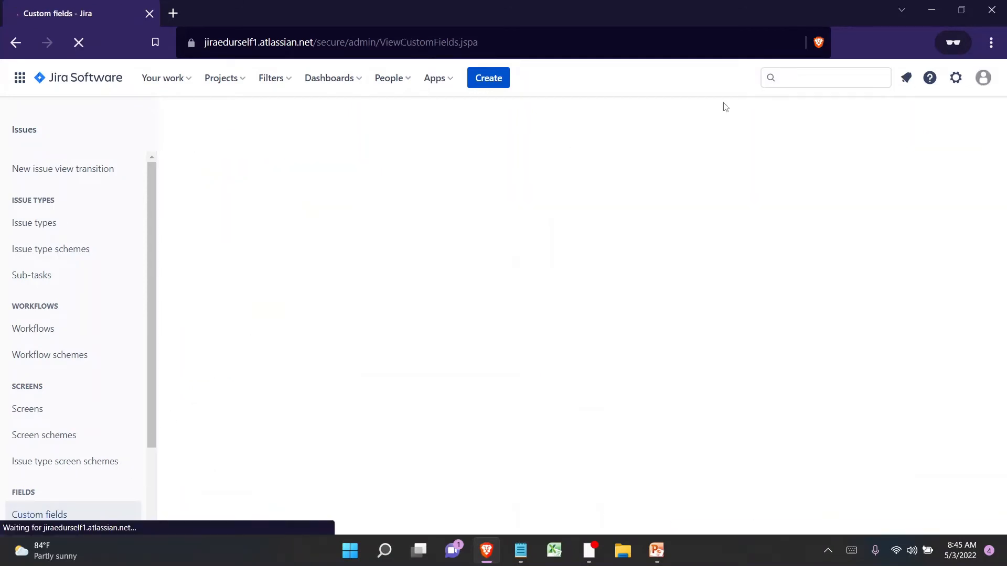
pyautogui.click(925, 121)
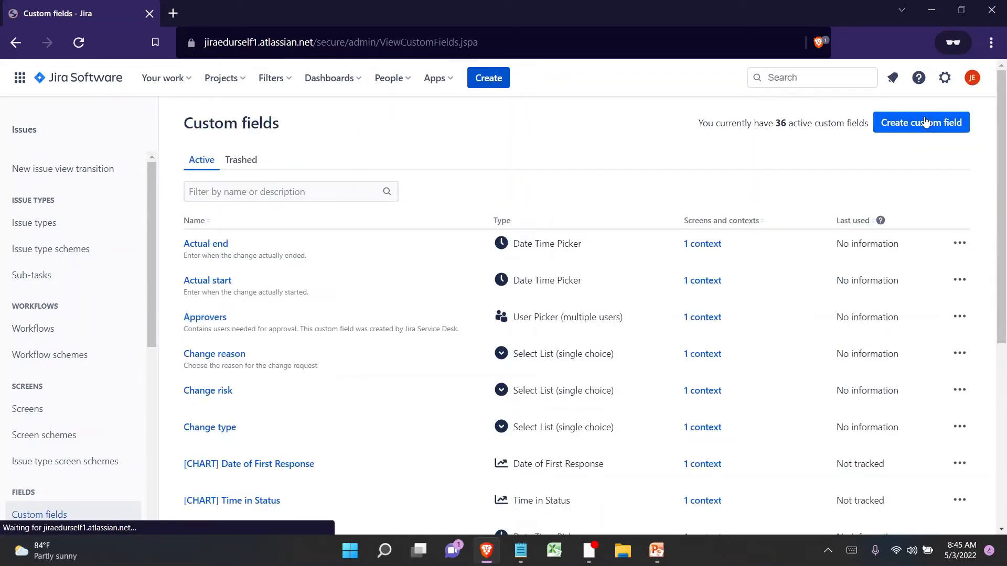
pyautogui.moveTo(772, 187); pyautogui.dragTo(789, 373)
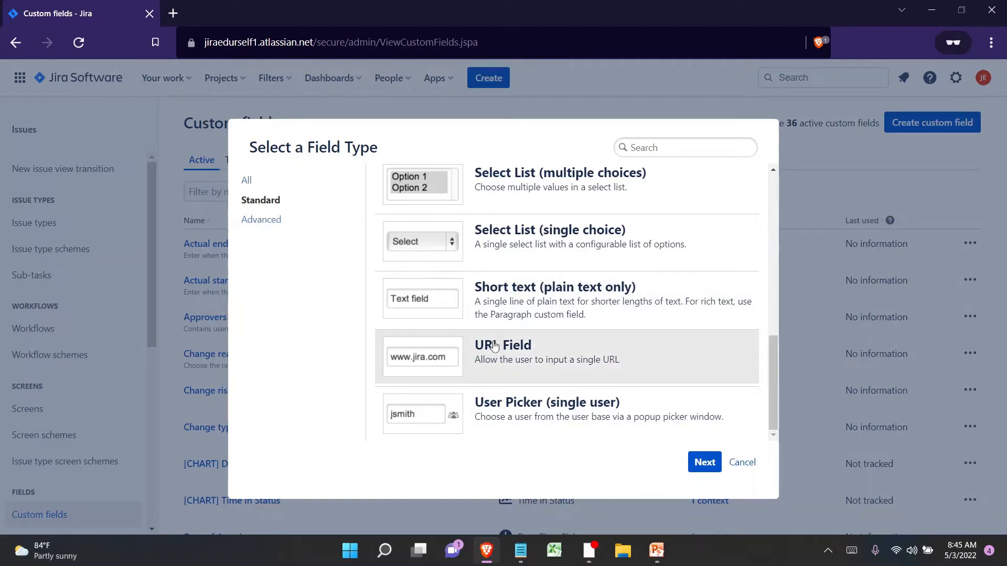
pyautogui.click(535, 406)
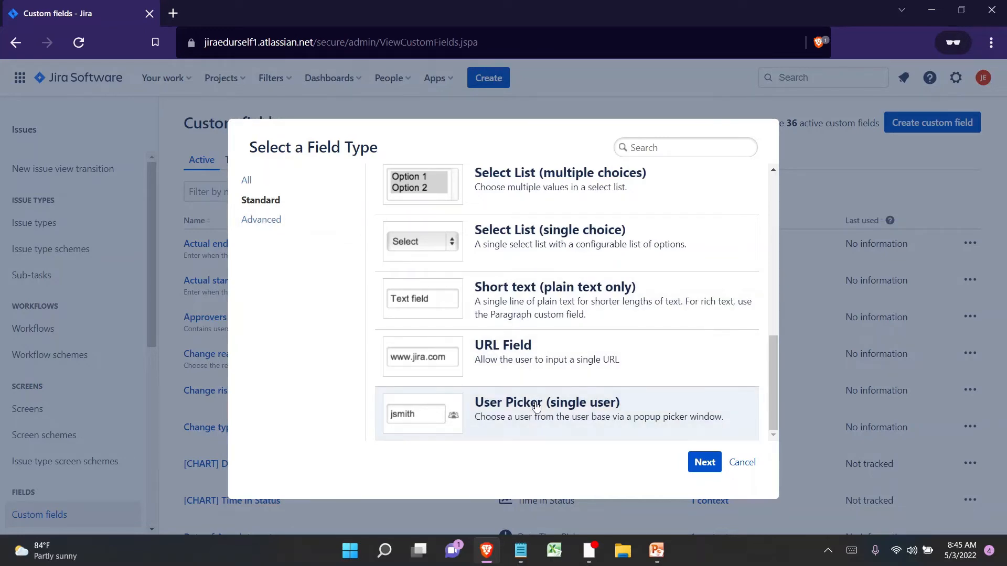
pyautogui.click(713, 462)
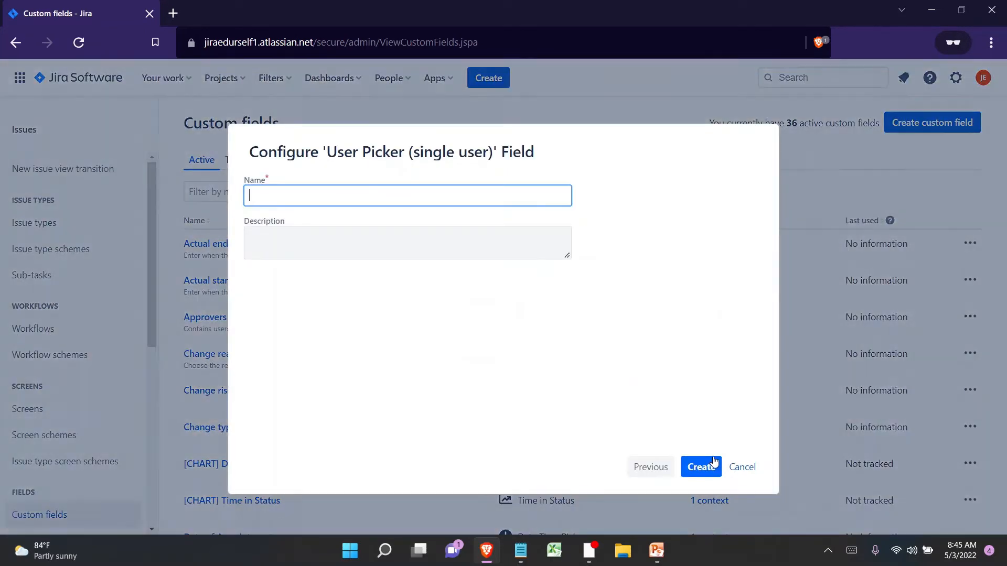
pyautogui.hotkey('ctrl', 'v')
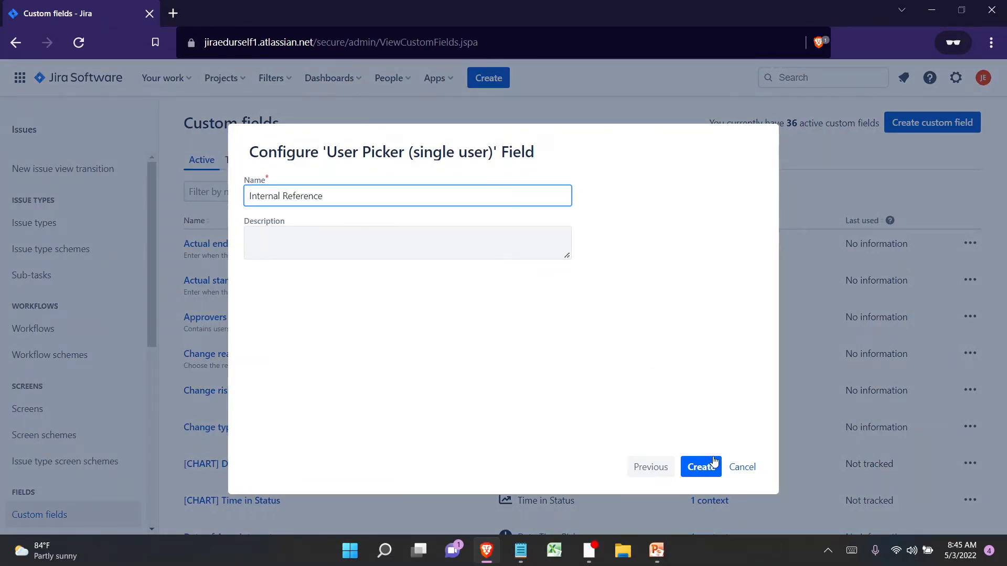
# - Switch to Notepad and copy the description "Select your Reference Name" from the User picker entry
pyautogui.hotkey('alt', 'Tab')
pyautogui.press('Down')
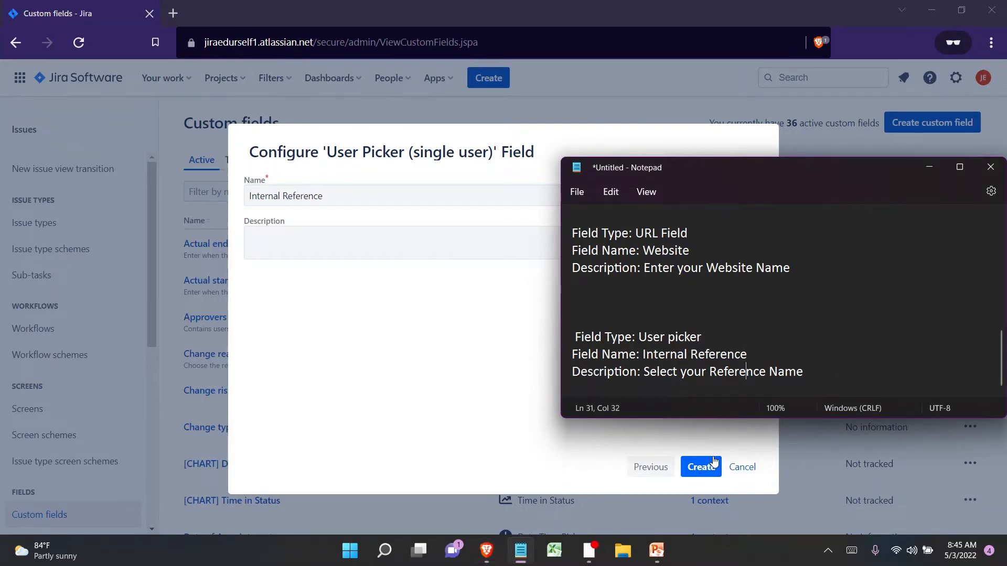
pyautogui.hotkey('ctrl', 'Left')
pyautogui.hotkey('ctrl', 'Left')
pyautogui.hotkey('ctrl', 'Left')
pyautogui.hotkey('ctrl', 'shift', 'Right')
pyautogui.hotkey('ctrl', 'shift', 'Right')
pyautogui.hotkey('ctrl', 'shift', 'Right')
pyautogui.hotkey('ctrl', 'shift', 'Right')
pyautogui.hotkey('ctrl', 'c')
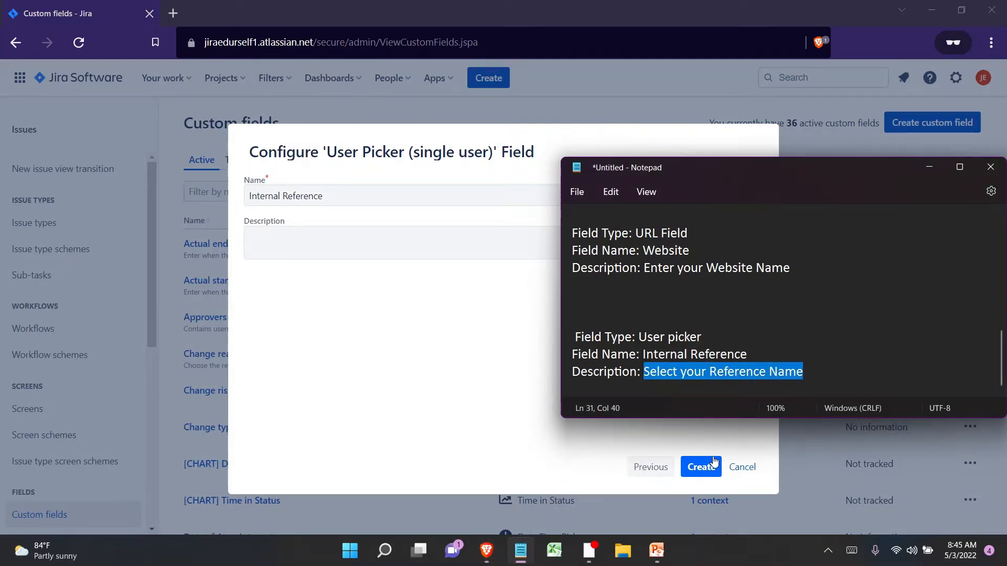
# - Return to Jira, paste "Select your Reference Name" as the description and create the Internal Reference field
pyautogui.hotkey('alt', 'Tab')
pyautogui.press('Tab')
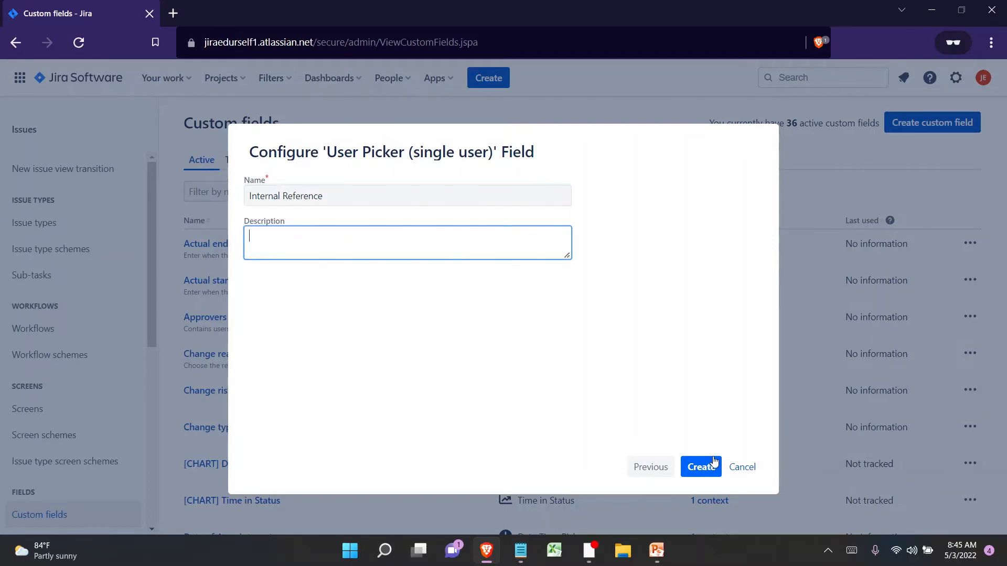
pyautogui.hotkey('ctrl', 'v')
pyautogui.click(715, 466)
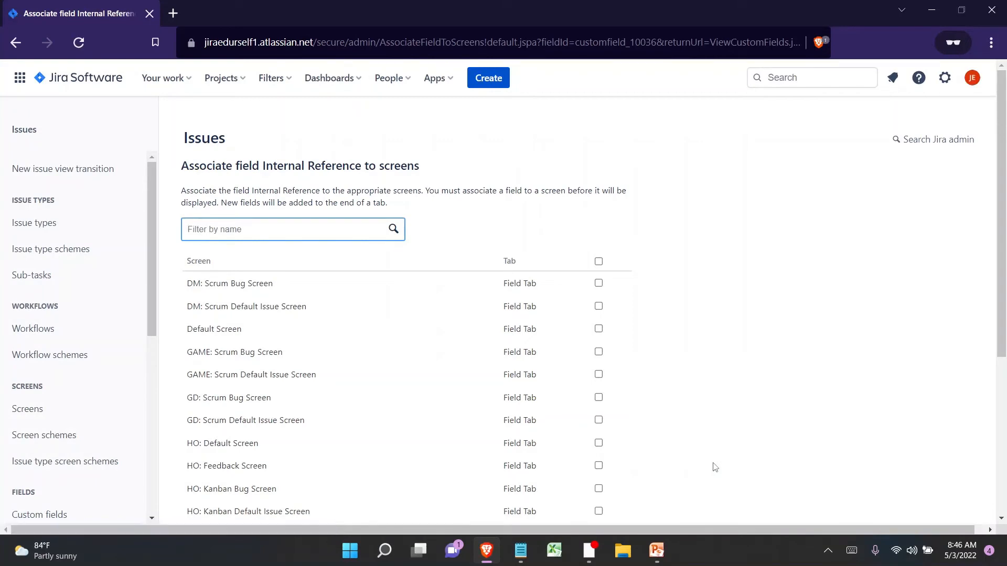
# - Switch to Notepad and review the field entries from the last one back to the first
pyautogui.hotkey('alt', 'Tab')
pyautogui.hotkey('alt', 'Tab')
pyautogui.hotkey('alt', 'shift', 'Tab')
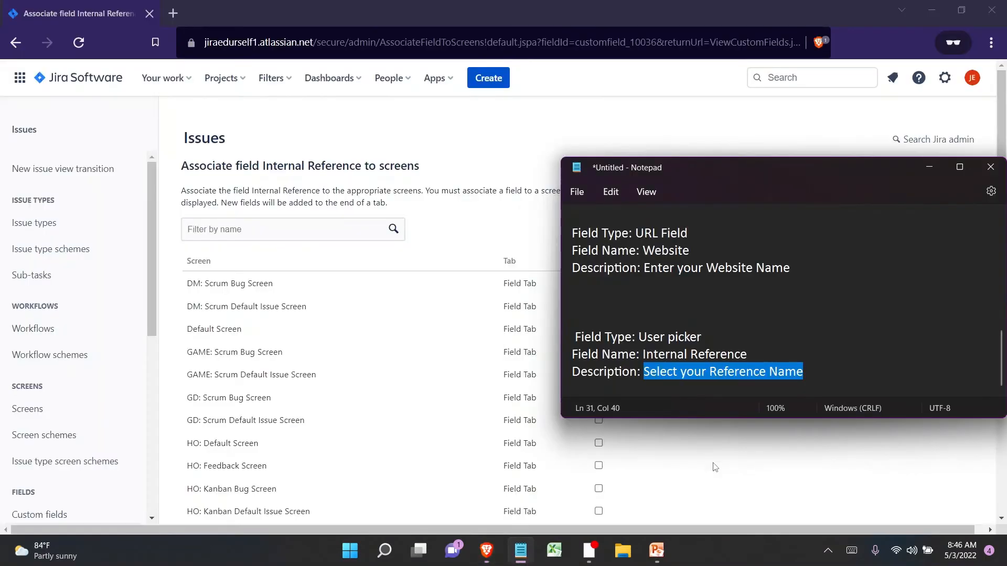
pyautogui.press('Up')
pyautogui.press('Up')
pyautogui.press('Up')
pyautogui.press('Up')
pyautogui.press('Up')
pyautogui.press('Up')
pyautogui.press('Up')
pyautogui.press('Up')
pyautogui.press('Up')
pyautogui.press('Up')
pyautogui.press('Up')
pyautogui.press('Up')
pyautogui.press('Up')
pyautogui.press('Up')
pyautogui.press('Up')
pyautogui.press('Up')
pyautogui.press('Up')
pyautogui.press('Up')
pyautogui.press('Up')
pyautogui.press('Up')
pyautogui.press('Up')
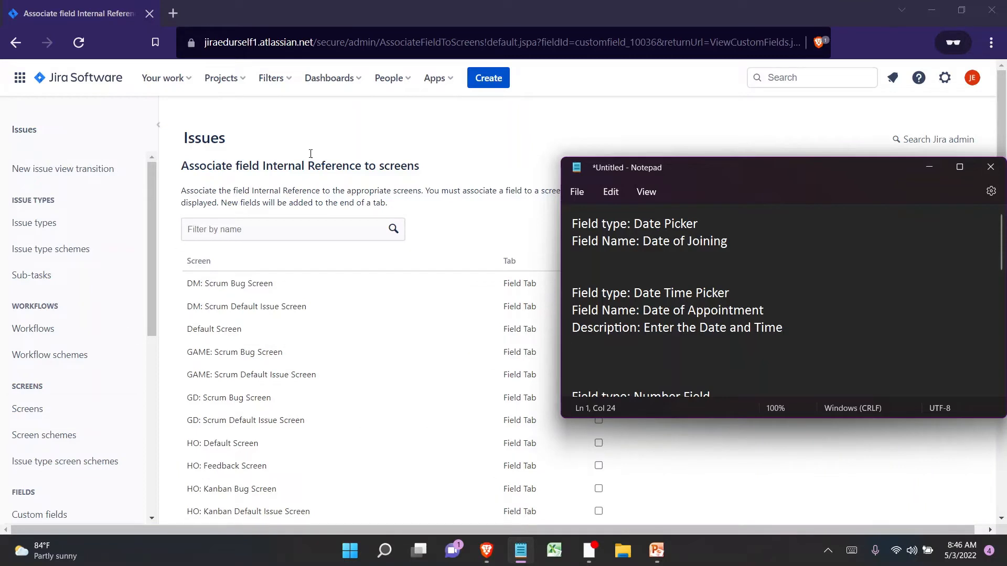
# - Return to Jira, filter the custom fields by "inte" and open the screen association of Internal Reference
pyautogui.click(407, 133)
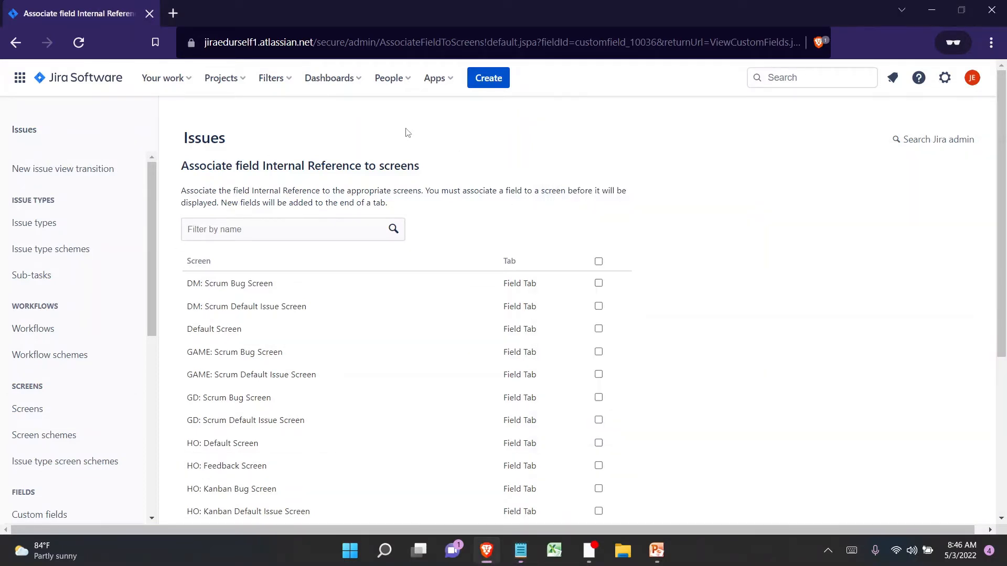
pyautogui.click(55, 514)
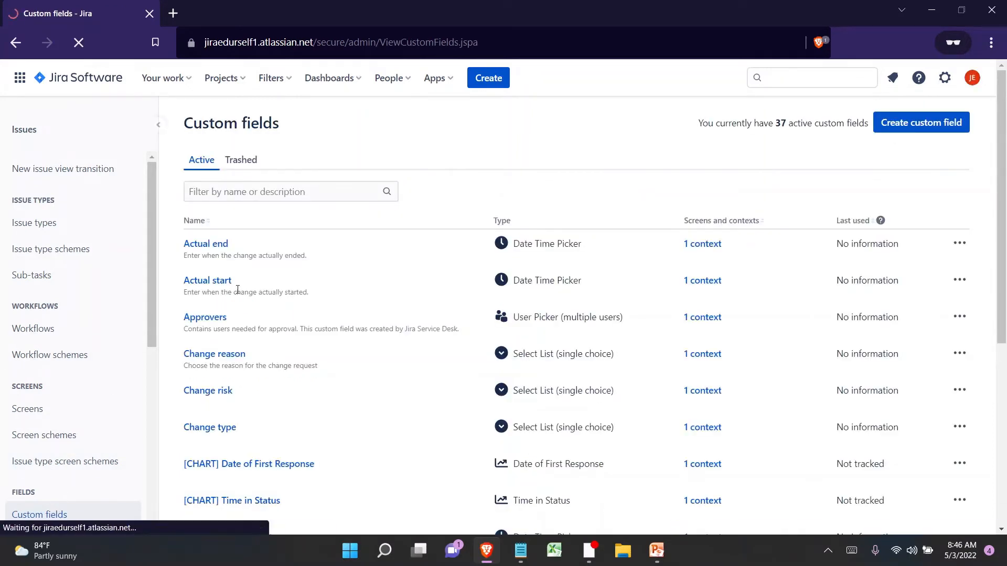
pyautogui.click(249, 192)
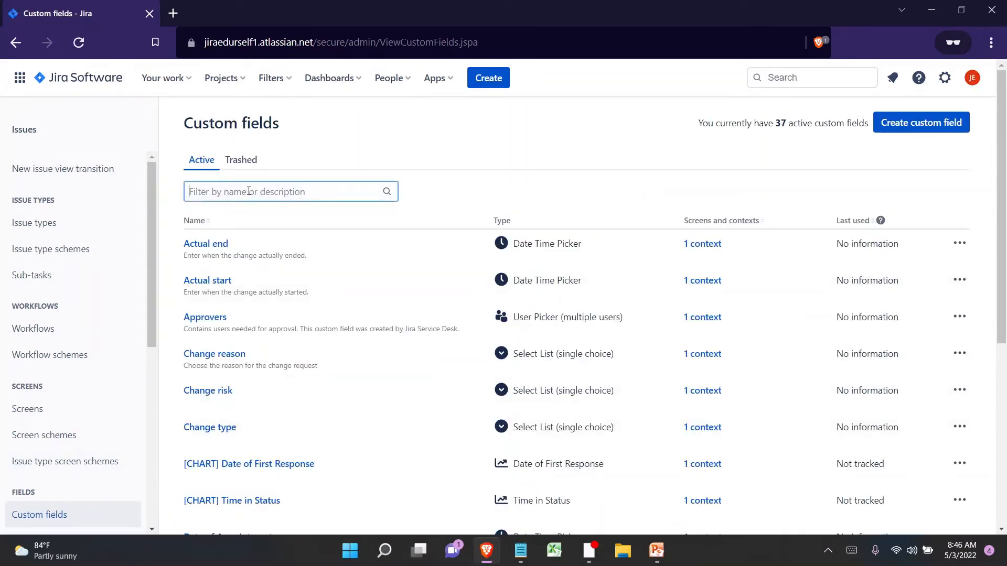
pyautogui.write('inte')
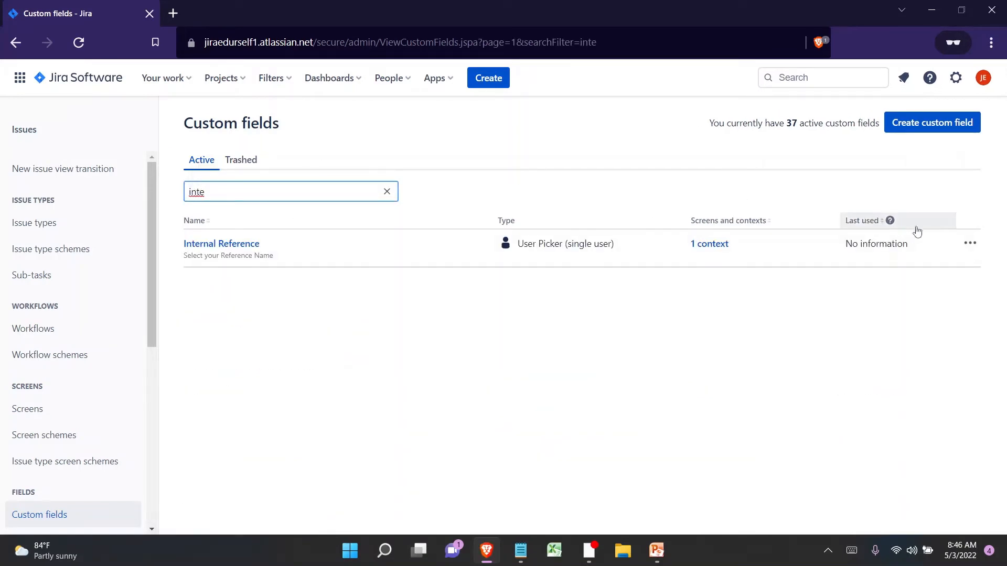
pyautogui.click(965, 242)
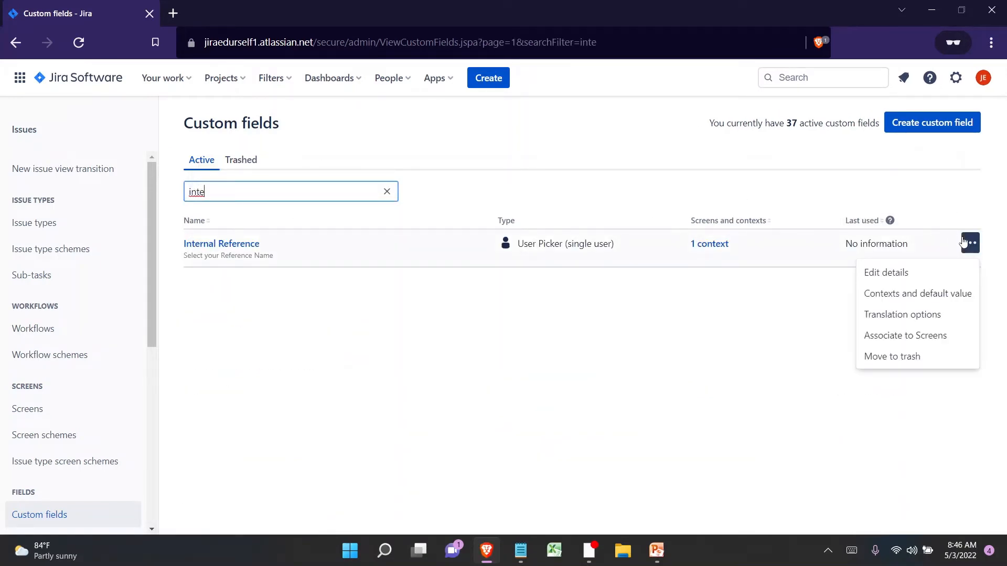
pyautogui.click(921, 345)
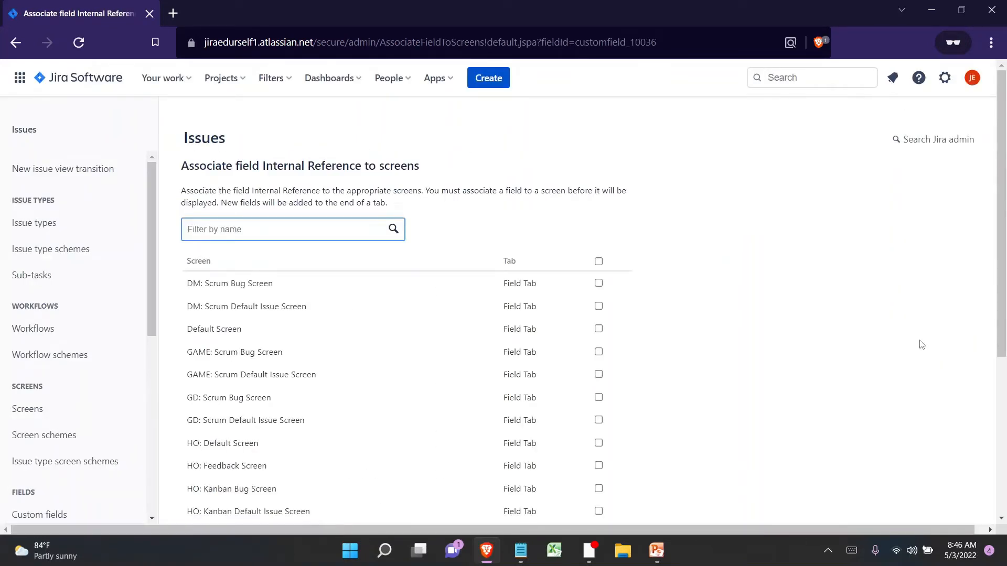
# - Find and select HO: Feedback Screen for the Internal Reference field, and cancel the association without updating
pyautogui.hotkey('ctrl', 'f')
pyautogui.write('ho: fee')
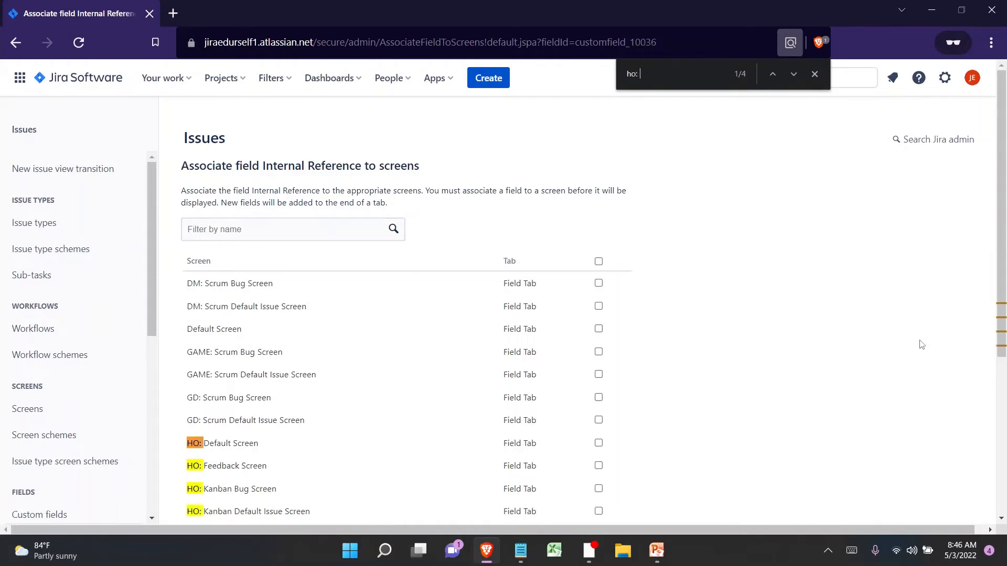
pyautogui.click(598, 467)
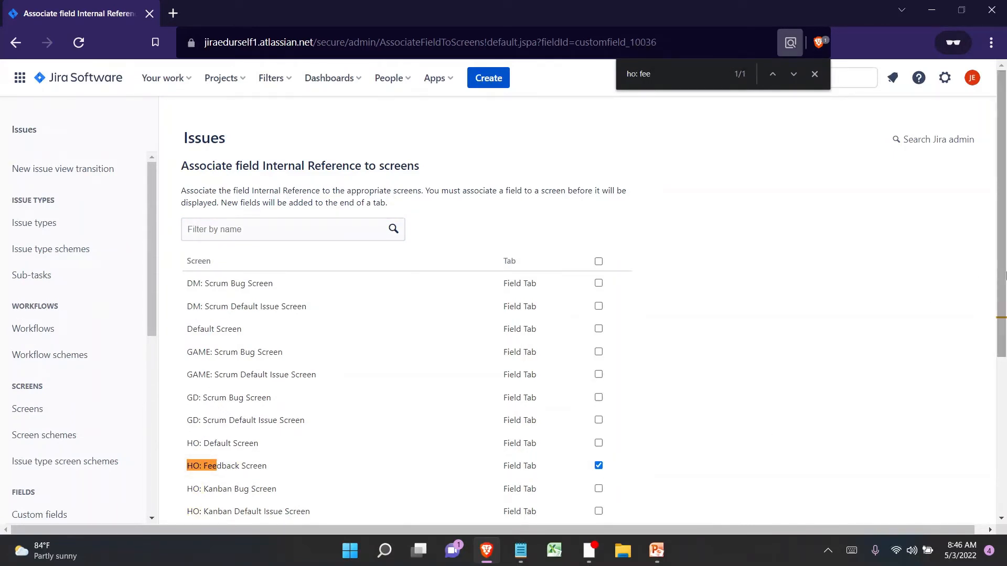
pyautogui.moveTo(1001, 267); pyautogui.dragTo(1005, 506)
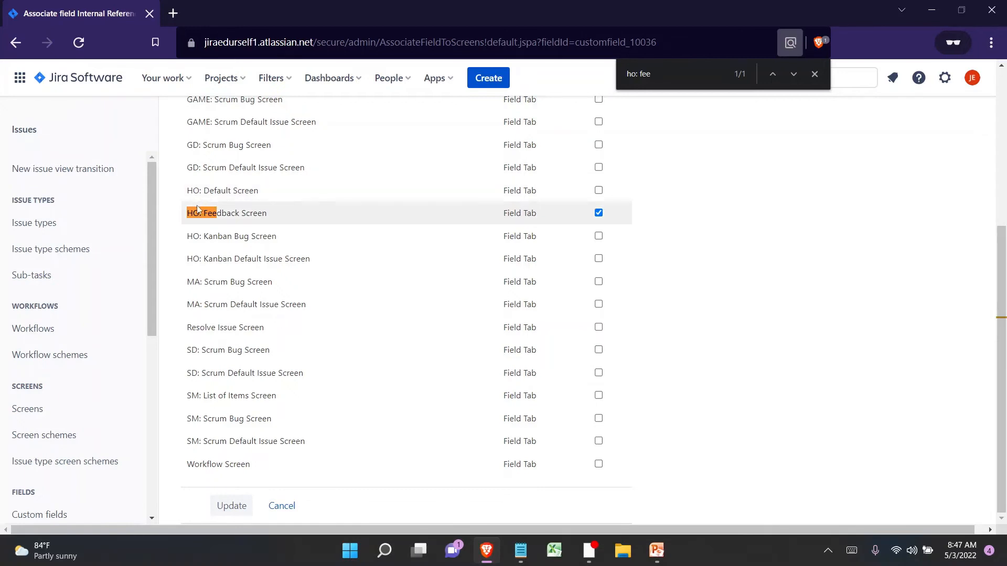
pyautogui.moveTo(197, 209); pyautogui.dragTo(267, 210)
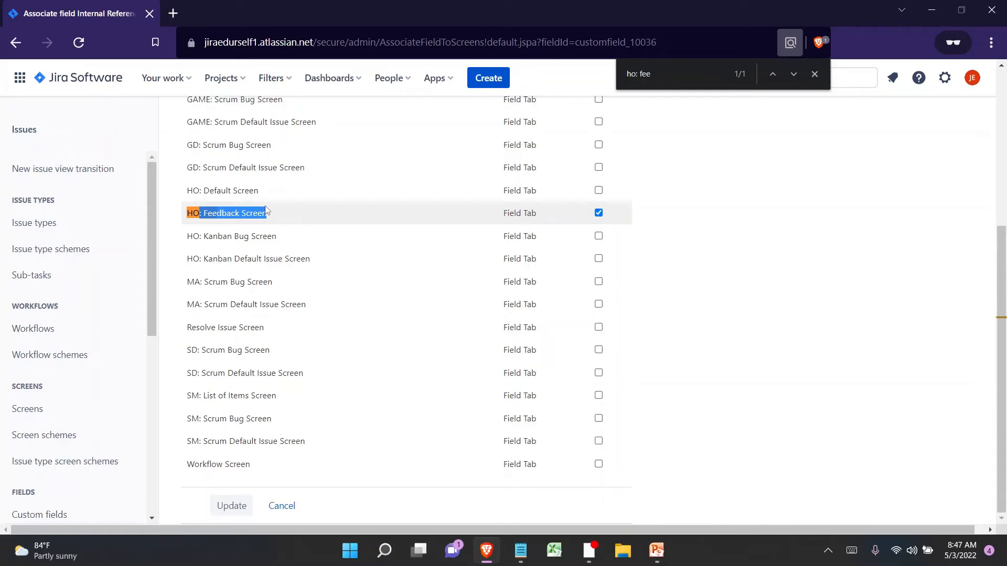
pyautogui.click(282, 507)
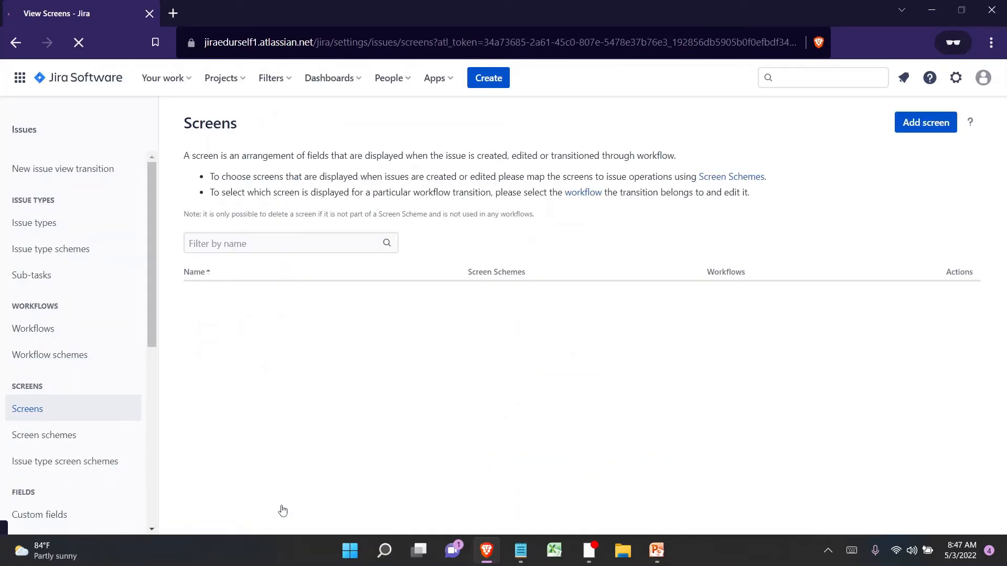
# - Switch to the presentation to check the requested project name and issue type, and return to Jira
pyautogui.hotkey('alt', 'Tab')
pyautogui.hotkey('alt', 'Tab')
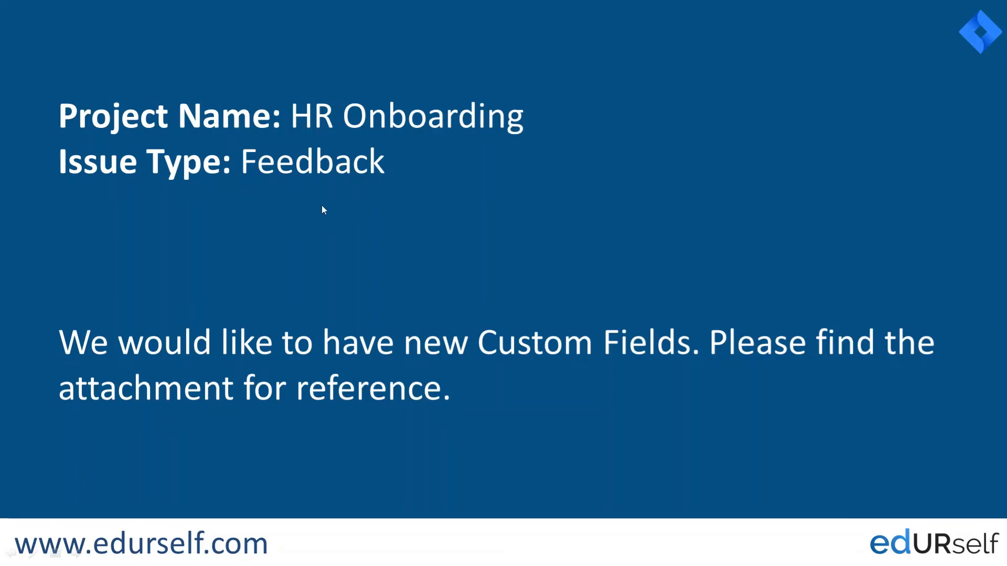
pyautogui.hotkey('alt', 'Tab')
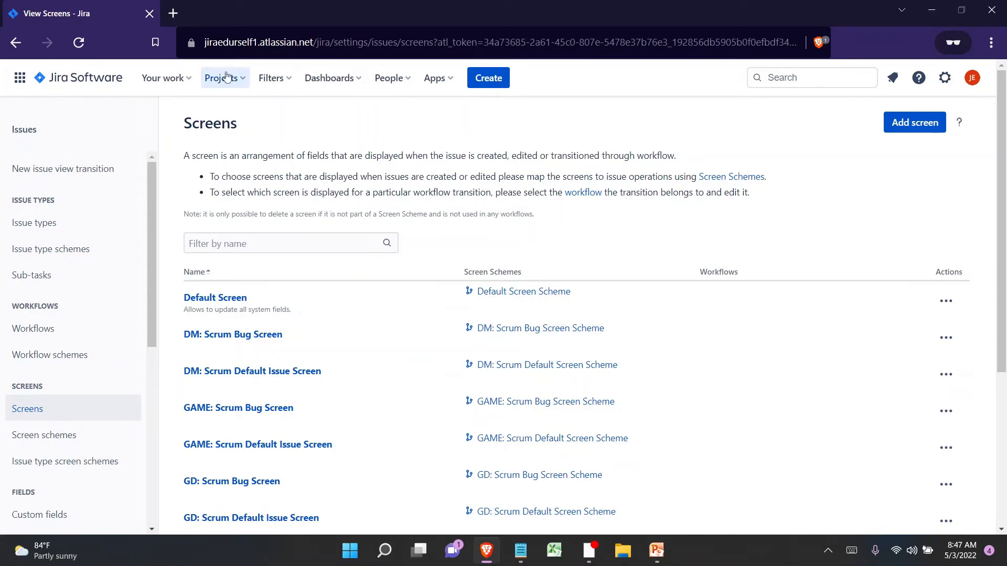
# - Open the HR Onboarding (HO) project and go to the Screens page of its project settings
pyautogui.click(223, 75)
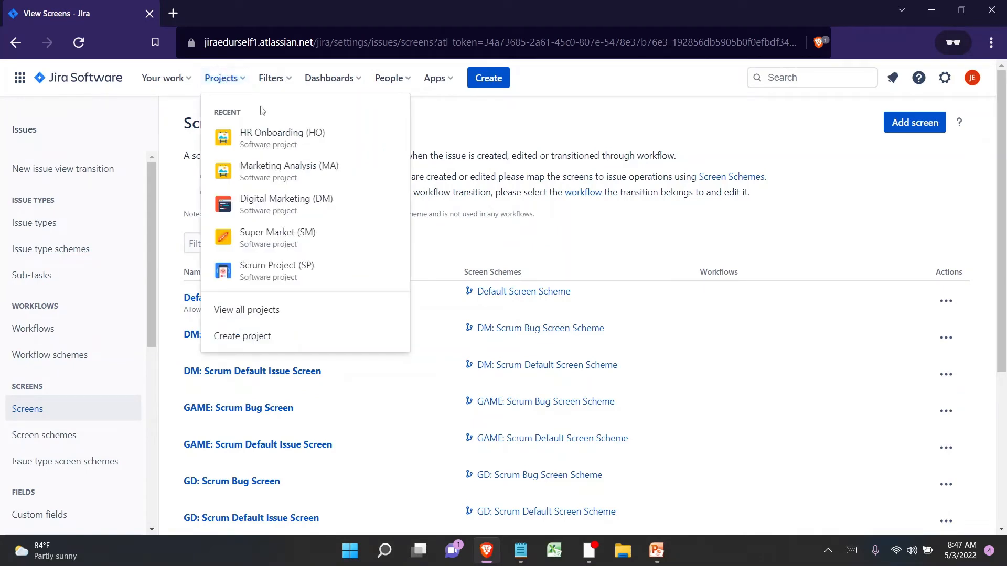
pyautogui.click(282, 139)
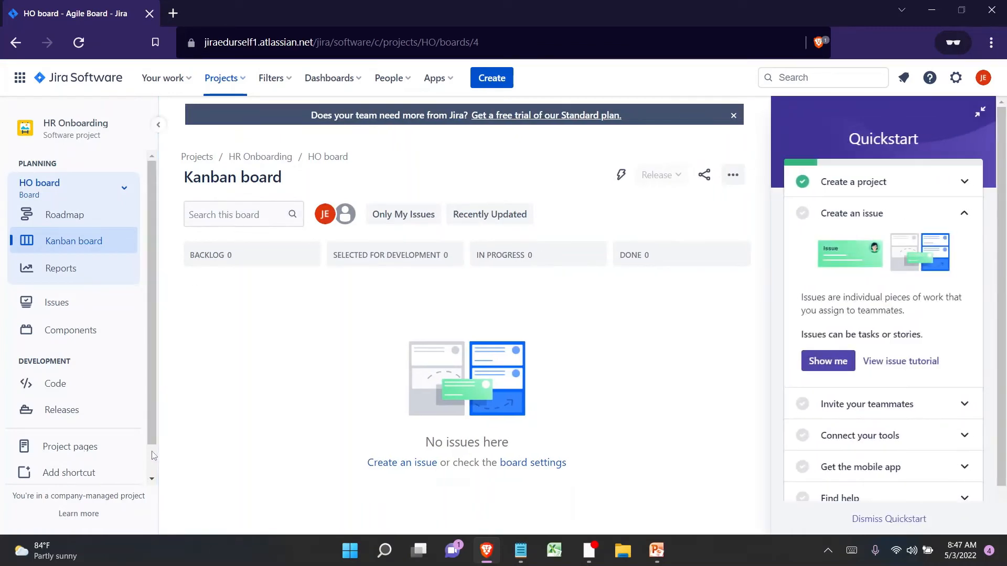
pyautogui.scroll(-1, 151, 453)
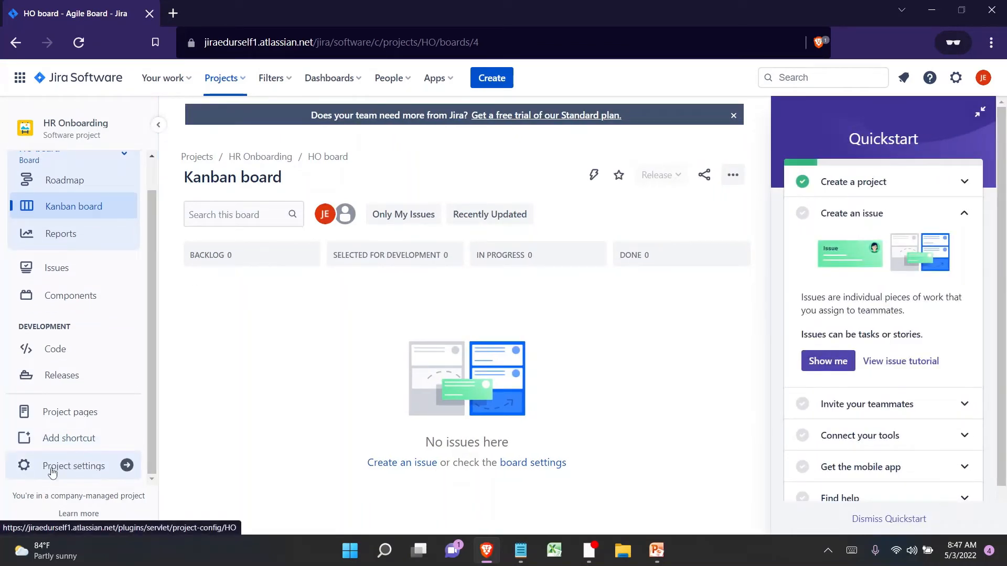
pyautogui.click(75, 468)
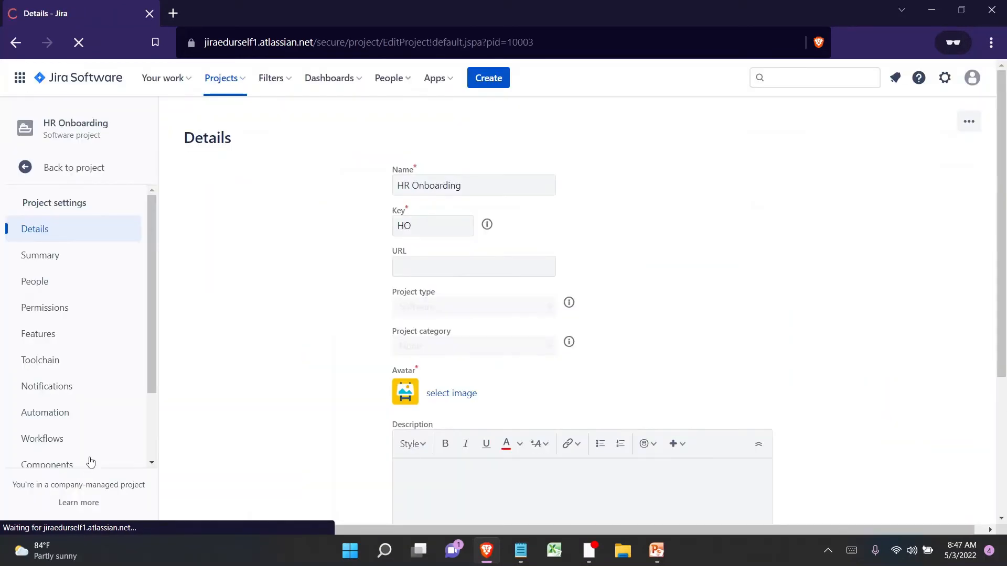
pyautogui.scroll(-5, 149, 432)
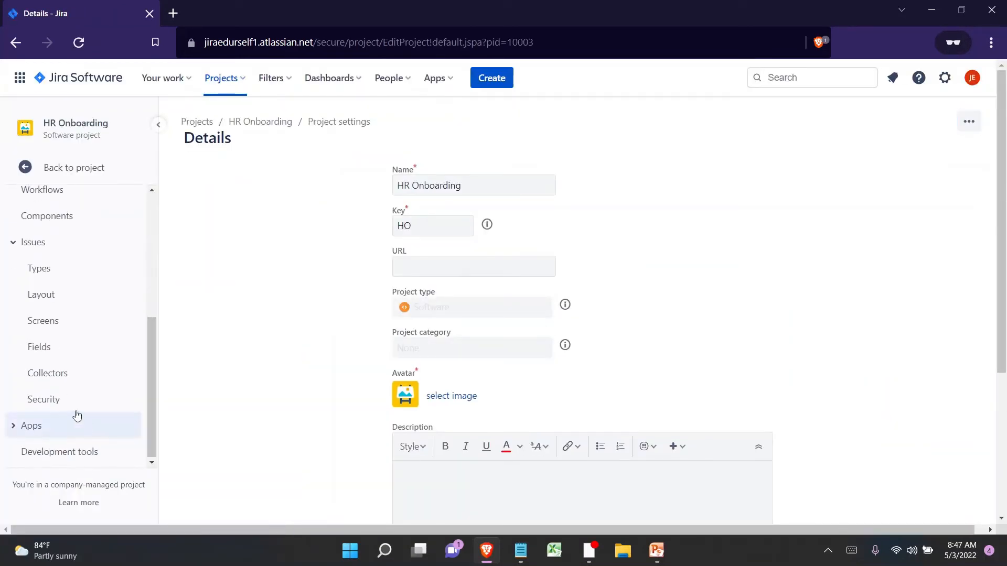
pyautogui.click(64, 322)
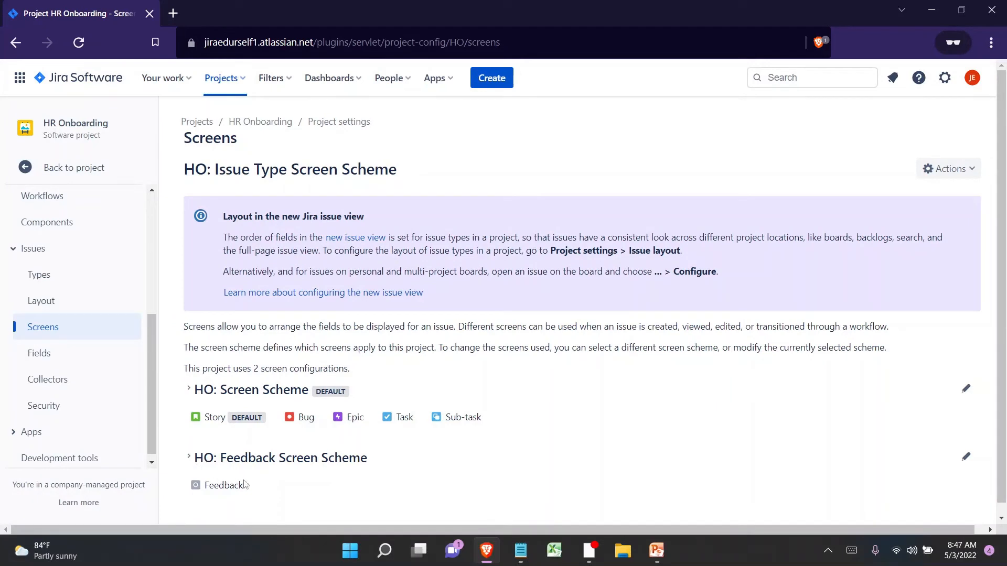
# - Expand the HO: Feedback Screen Scheme used by the Feedback issue type to show its screens for each operation
pyautogui.moveTo(246, 486); pyautogui.dragTo(203, 485)
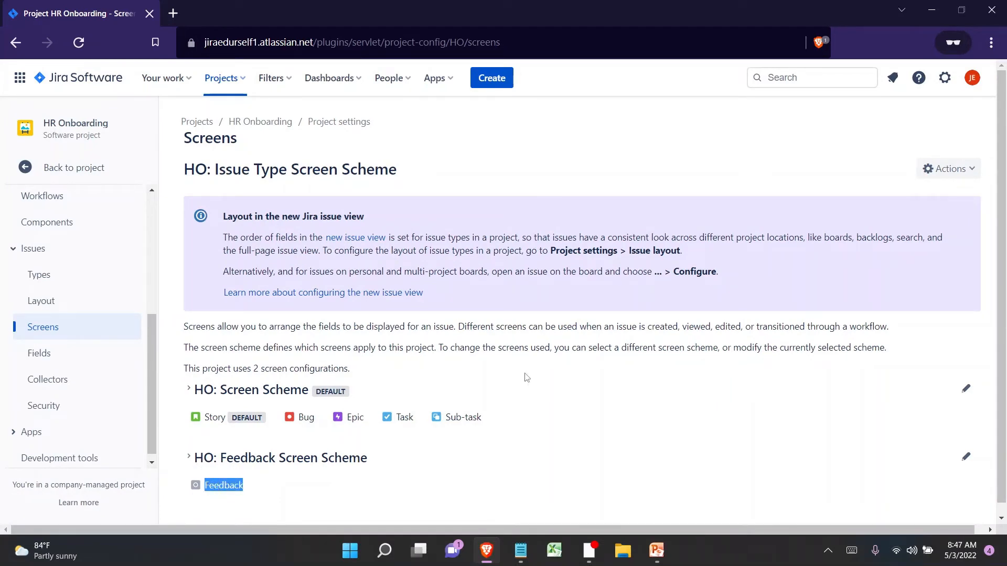
pyautogui.scroll(-1, 1002, 318)
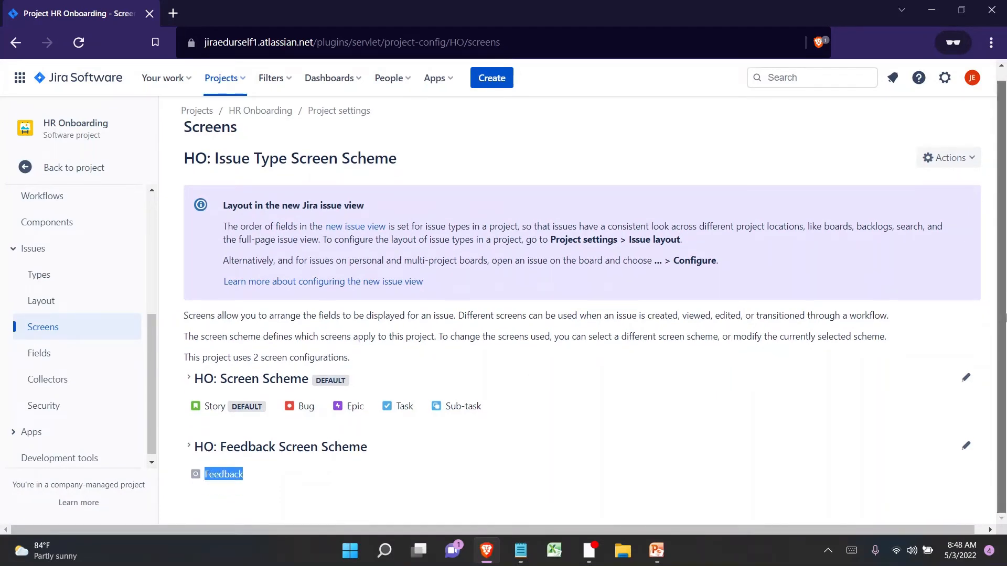
pyautogui.click(187, 448)
pyautogui.scroll(-2, 1001, 315)
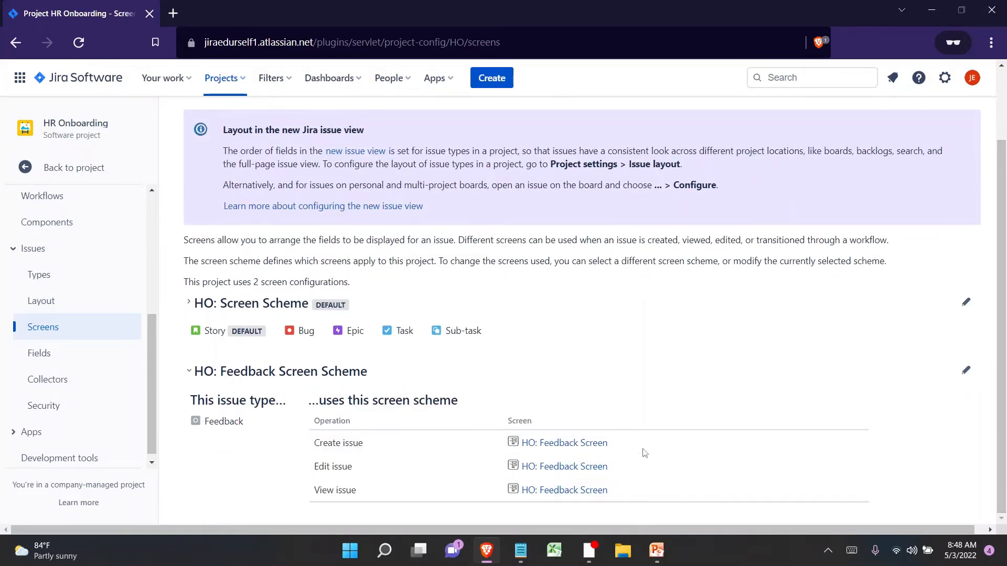
# - Open the HO: Feedback Screen configuration in a separate browser tab and review its fields
pyautogui.middleClick(562, 445)
pyautogui.hotkey('ctrl', 'Tab')
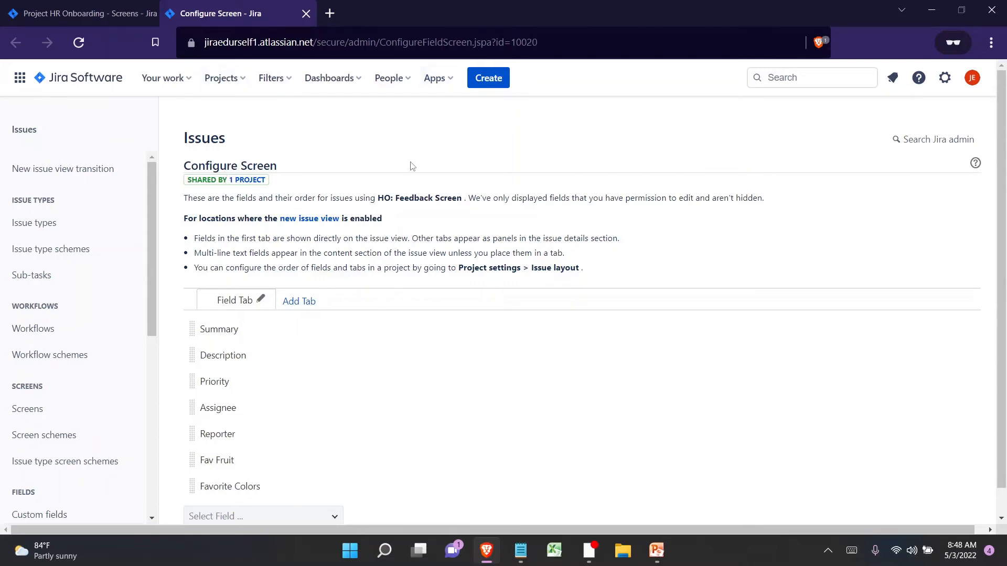
pyautogui.moveTo(379, 194); pyautogui.dragTo(467, 195)
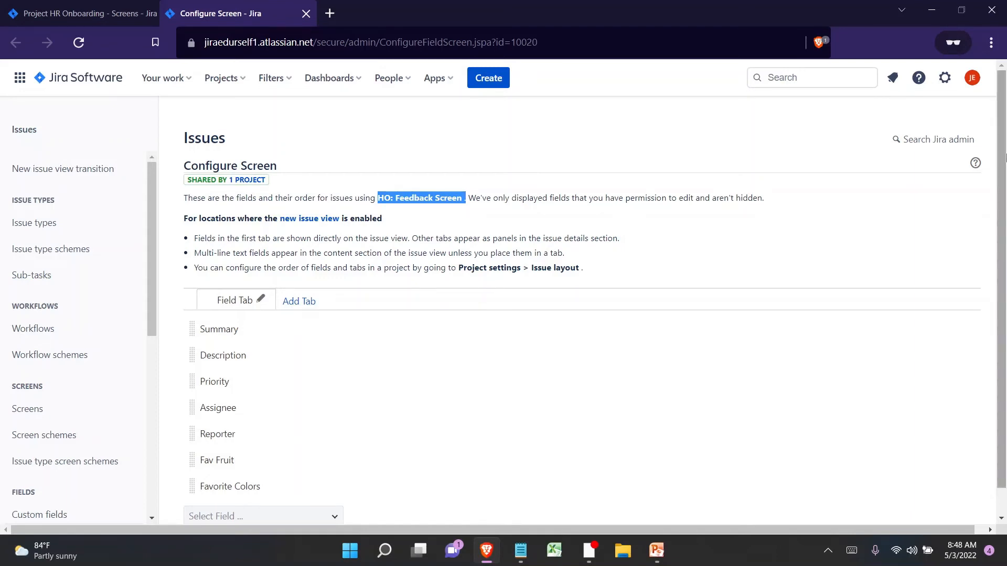
pyautogui.scroll(-1, 1005, 233)
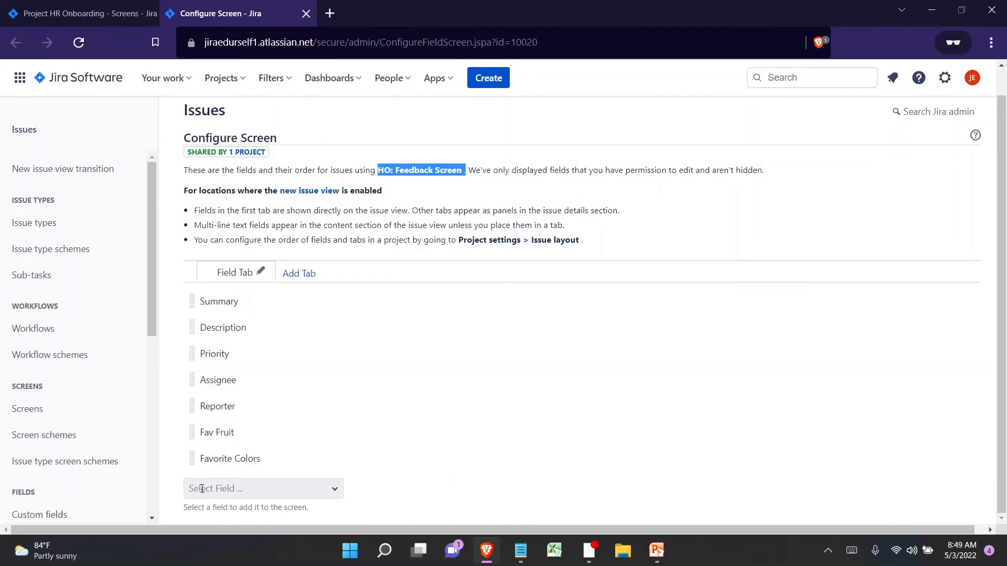
# - Copy the field name Date of Joining from the Notepad notes and add that field to HO: Feedback Screen
pyautogui.click(231, 490)
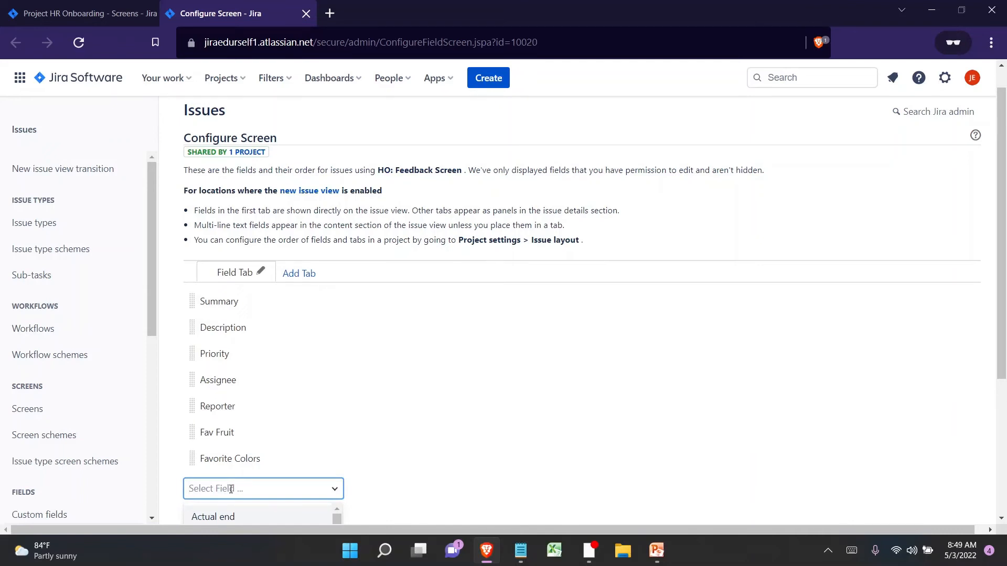
pyautogui.hotkey('alt', 'Tab')
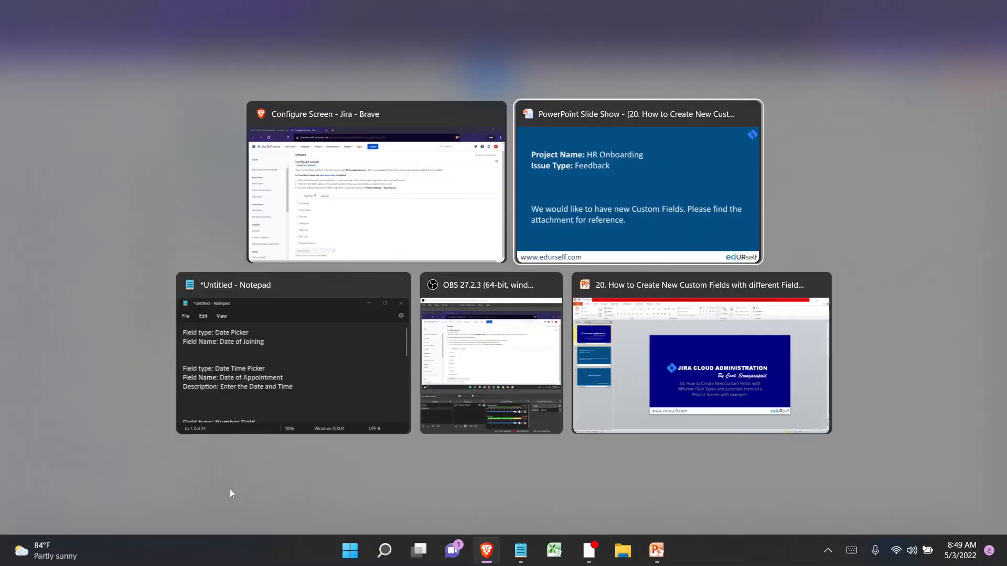
pyautogui.press('Tab')
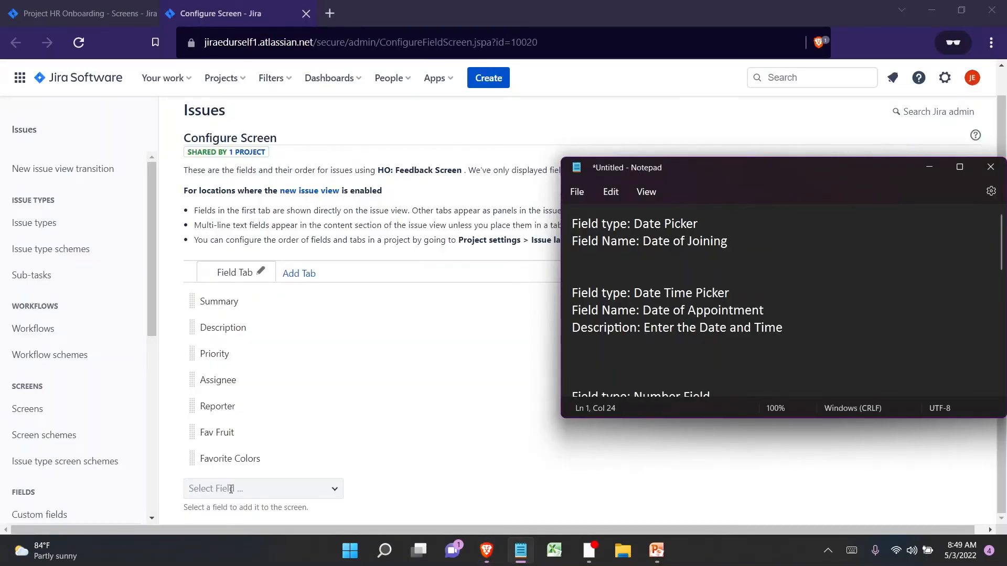
pyautogui.press('Down')
pyautogui.press('End')
pyautogui.hotkey('ctrl', 'Left')
pyautogui.hotkey('ctrl', 'Left')
pyautogui.hotkey('ctrl', 'Left')
pyautogui.hotkey('ctrl', 'shift', 'Right')
pyautogui.hotkey('ctrl', 'shift', 'Right')
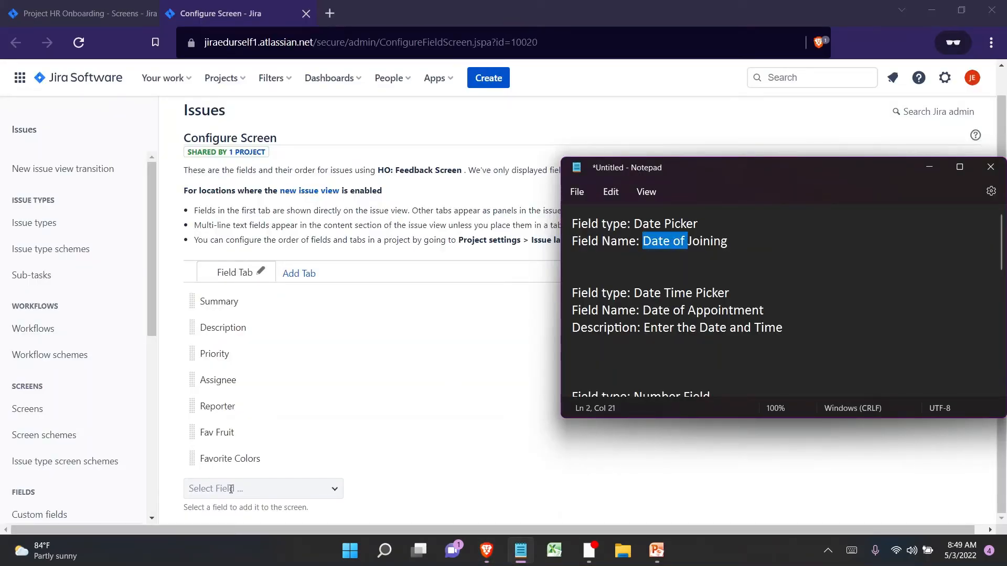
pyautogui.hotkey('ctrl', 'shift', 'Right')
pyautogui.hotkey('ctrl', 'c')
pyautogui.click(231, 489)
pyautogui.hotkey('ctrl', 'v')
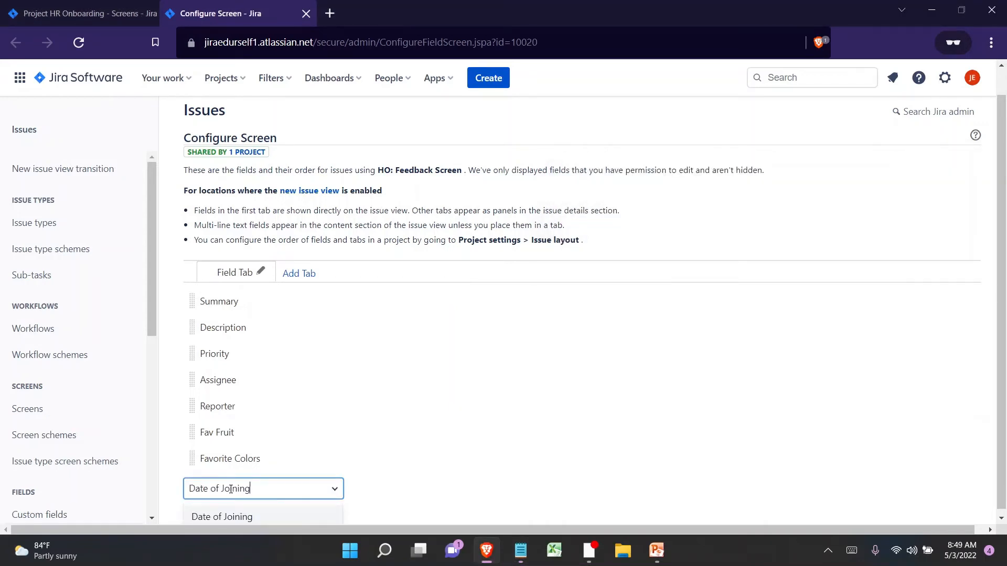
pyautogui.press('Return')
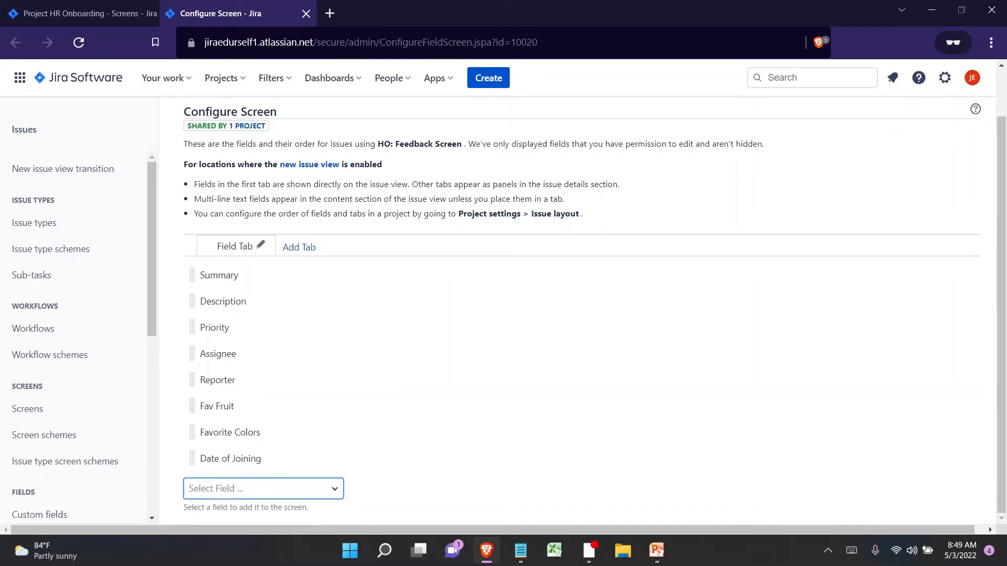
pyautogui.hotkey('alt', 'Tab')
pyautogui.press('Down')
pyautogui.press('Down')
pyautogui.press('Down')
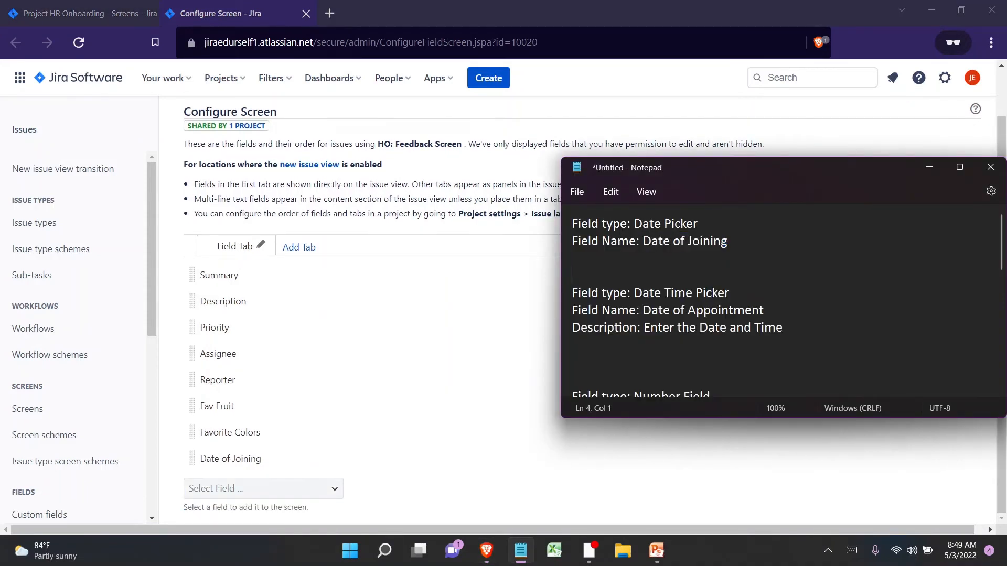
pyautogui.hotkey('ctrl', 'shift', 'Left')
pyautogui.hotkey('ctrl', 'shift', 'Left')
pyautogui.hotkey('ctrl', 'shift', 'Left')
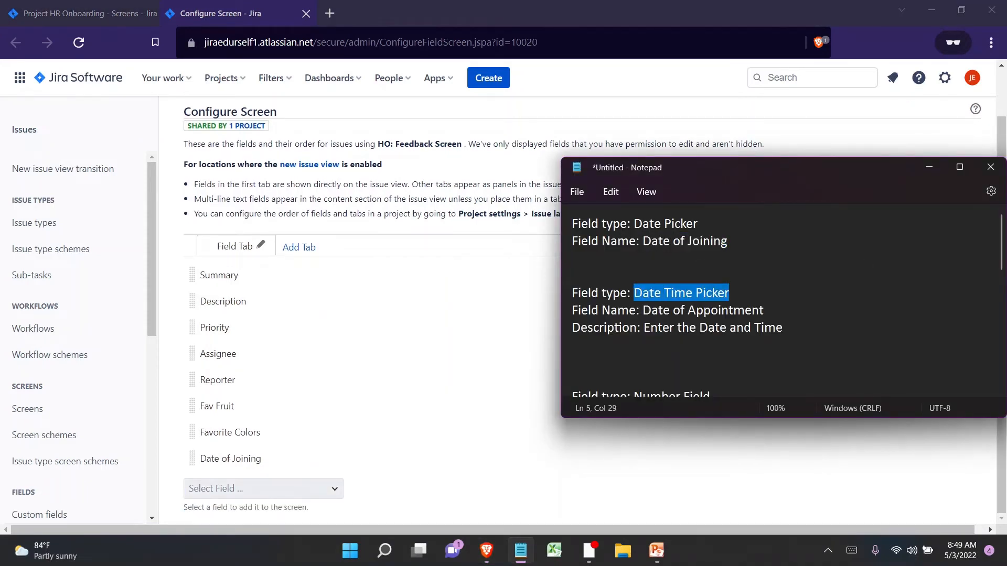
pyautogui.hotkey('ctrl', 'c')
pyautogui.hotkey('alt', 'Tab')
pyautogui.hotkey('ctrl', 'v')
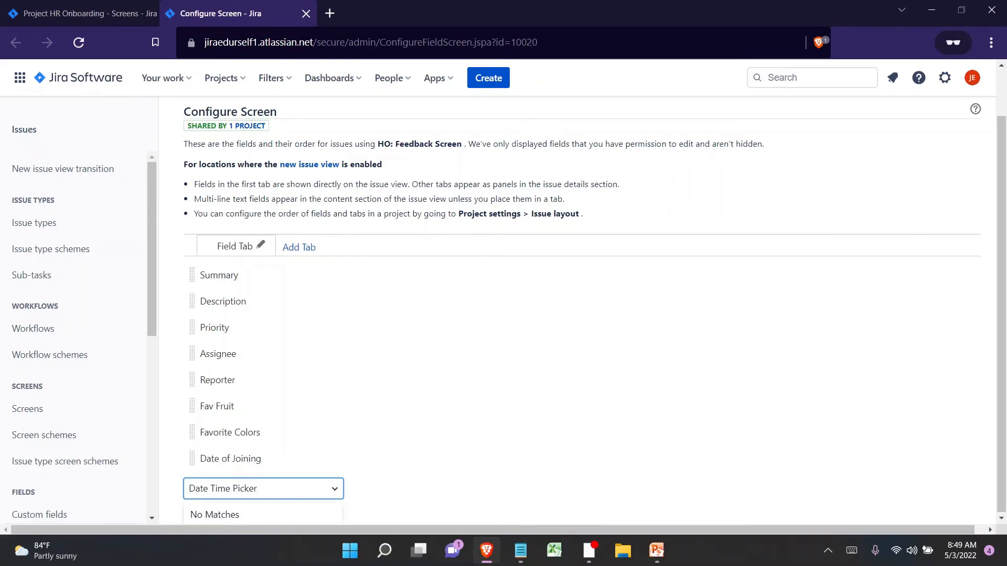
pyautogui.hotkey('ctrl', 'a')
pyautogui.press('BackSpace')
# - Copy the field name Date of Appointment from the notes and add that field to HO: Feedback Screen
pyautogui.hotkey('alt', 'Tab')
pyautogui.press('Down')
pyautogui.hotkey('ctrl', 'shift', 'Right')
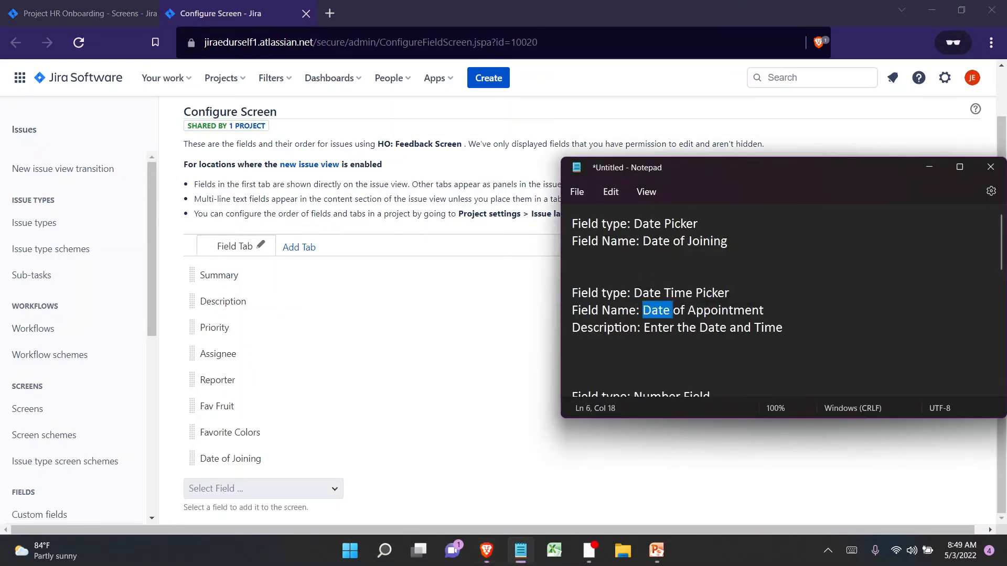
pyautogui.hotkey('ctrl', 'shift', 'Right')
pyautogui.hotkey('ctrl', 'shift', 'Right')
pyautogui.hotkey('ctrl', 'c')
pyautogui.hotkey('alt', 'Tab')
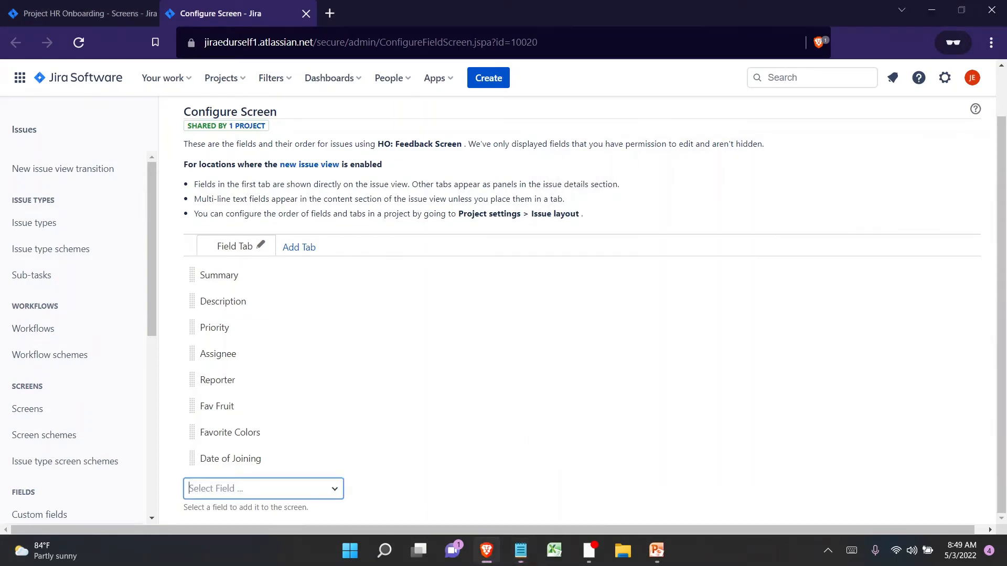
pyautogui.hotkey('ctrl', 'v')
pyautogui.press('Return')
# - Copy the field name Height in CMS from the notes and add that field to HO: Feedback Screen
pyautogui.hotkey('alt', 'Tab')
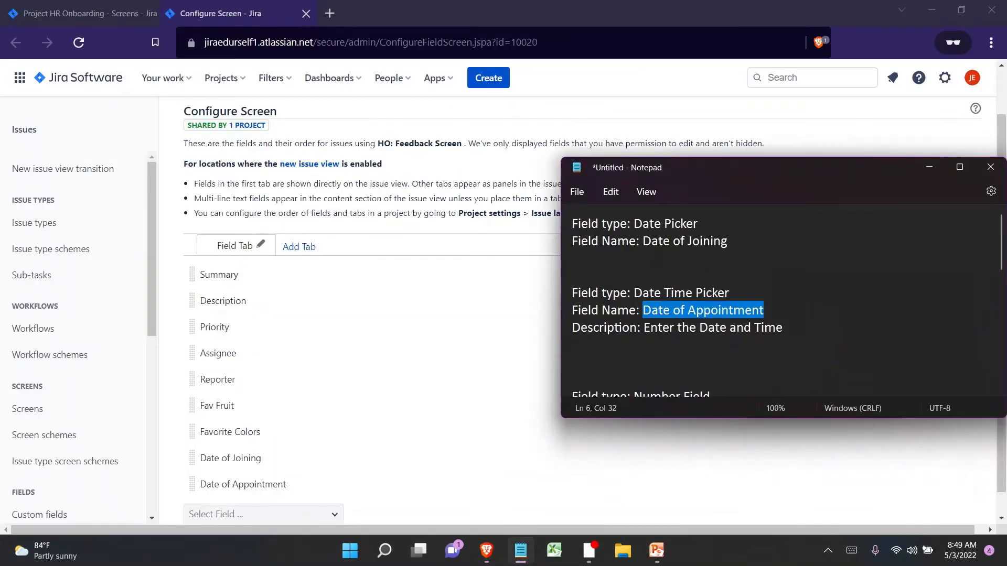
pyautogui.press('Down')
pyautogui.press('Down')
pyautogui.press('Down')
pyautogui.press('Down')
pyautogui.press('Down')
pyautogui.press('Down')
pyautogui.hotkey('ctrl', 'shift', 'Left')
pyautogui.hotkey('ctrl', 'shift', 'Left')
pyautogui.hotkey('ctrl', 'shift', 'Left')
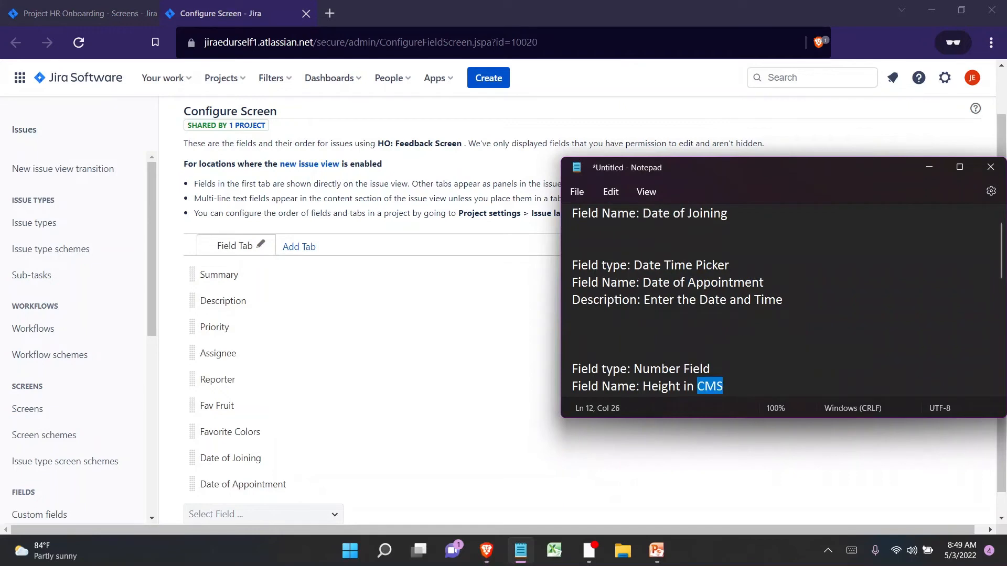
pyautogui.hotkey('ctrl', 'c')
pyautogui.hotkey('alt', 'Tab')
pyautogui.hotkey('ctrl', 'v')
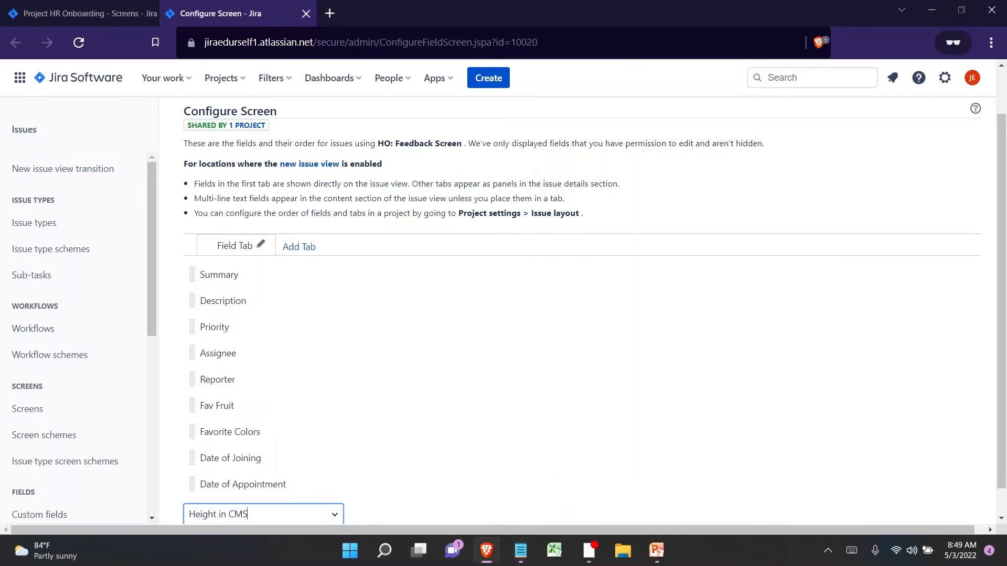
pyautogui.press('Return')
# - Copy the field name Preferred Location from the notes and add that field to HO: Feedback Screen
pyautogui.hotkey('alt', 'Tab')
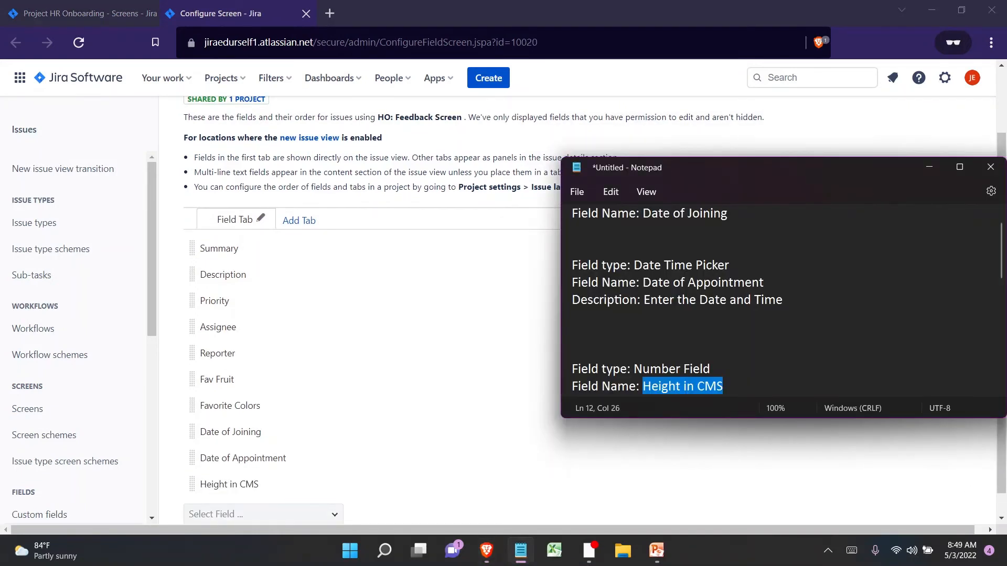
pyautogui.press('Down')
pyautogui.press('Down')
pyautogui.press('Down')
pyautogui.press('Down')
pyautogui.press('Down')
pyautogui.press('Down')
pyautogui.press('Down')
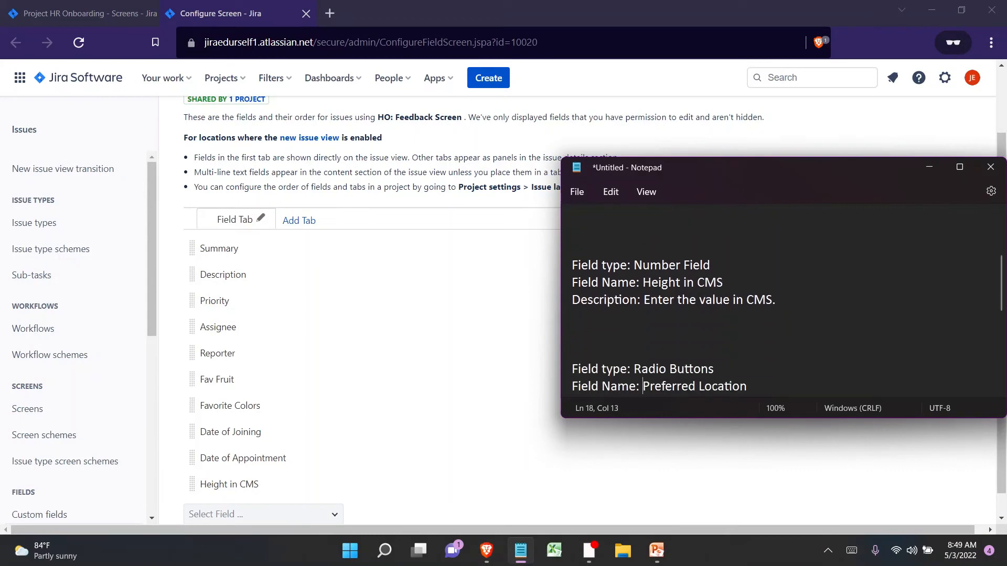
pyautogui.press('Up')
pyautogui.hotkey('ctrl', 'shift', 'Right')
pyautogui.hotkey('ctrl', 'shift', 'Right')
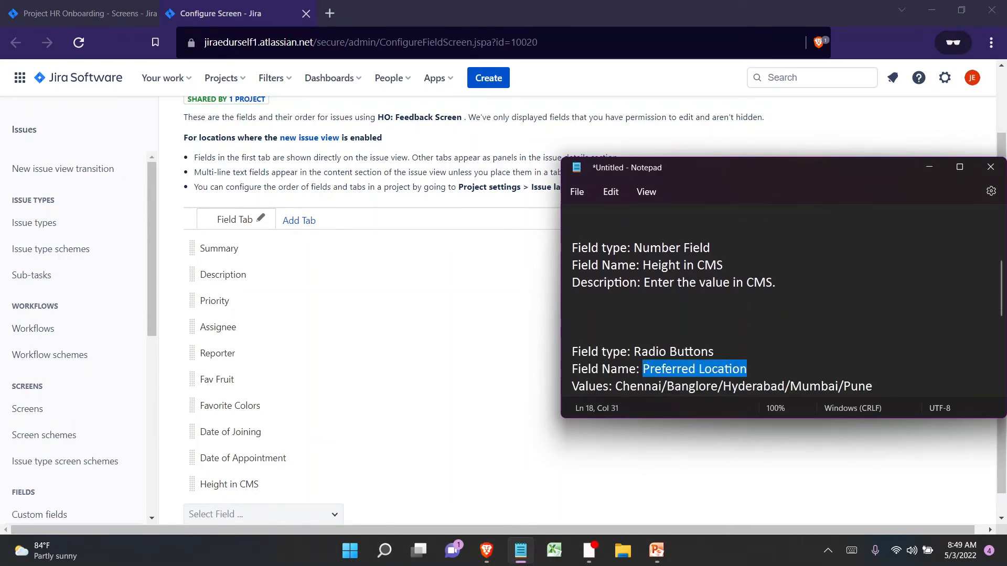
pyautogui.hotkey('ctrl', 'c')
pyautogui.hotkey('alt', 'Tab')
pyautogui.hotkey('ctrl', 'v')
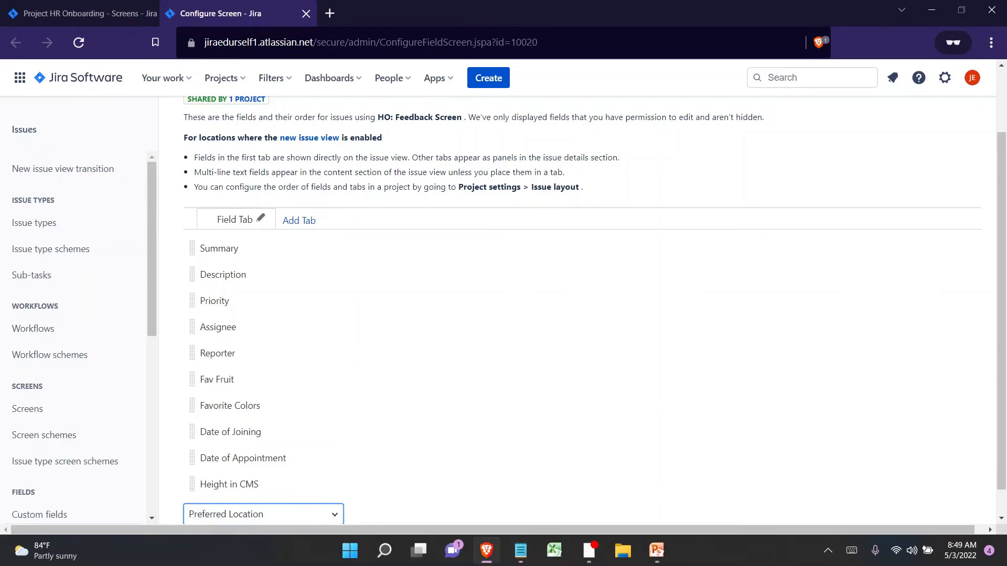
pyautogui.press('Return')
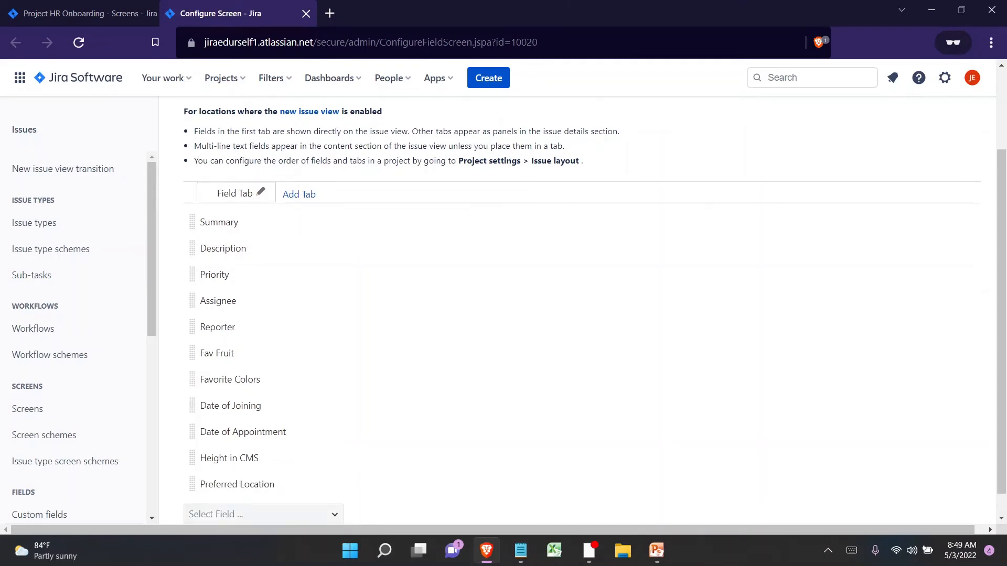
# - Copy the field name Website from the notes and add that field to HO: Feedback Screen
pyautogui.hotkey('alt', 'Tab')
pyautogui.press('Down')
pyautogui.press('Down')
pyautogui.press('Down')
pyautogui.press('Down')
pyautogui.press('Down')
pyautogui.press('Down')
pyautogui.press('Down')
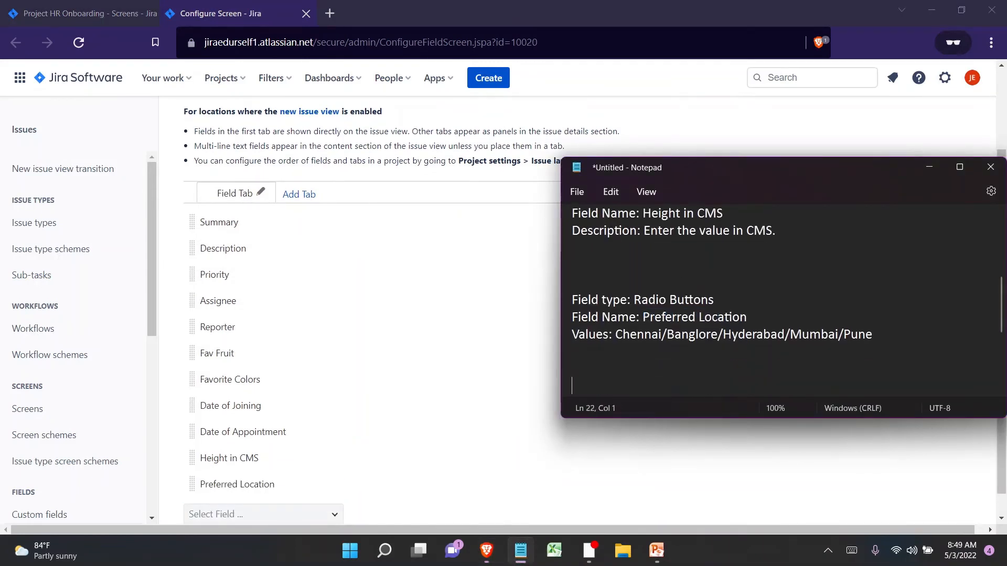
pyautogui.press('Up')
pyautogui.hotkey('ctrl', 'shift', 'Left')
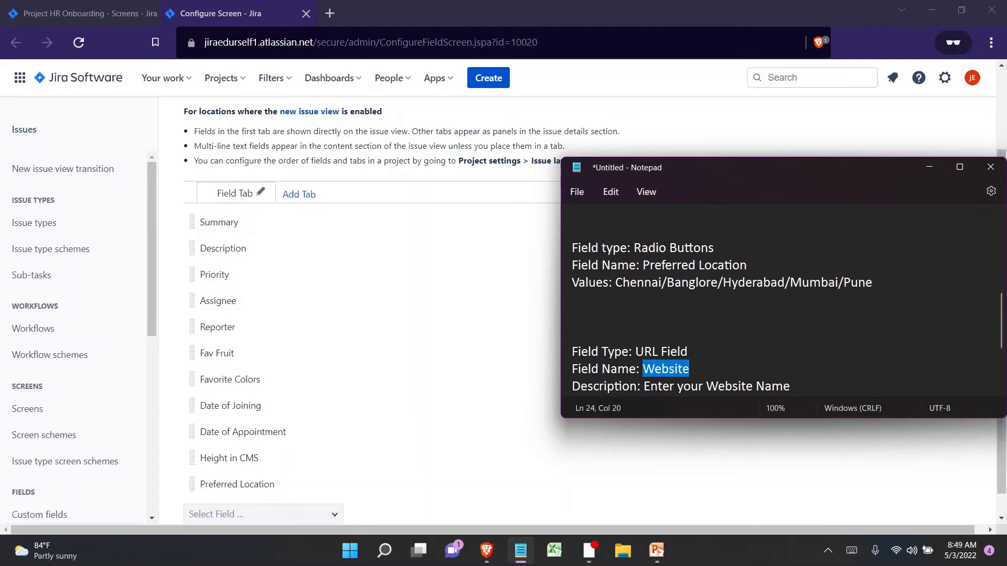
pyautogui.hotkey('ctrl', 'c')
pyautogui.hotkey('alt', 'Tab')
pyautogui.hotkey('ctrl', 'v')
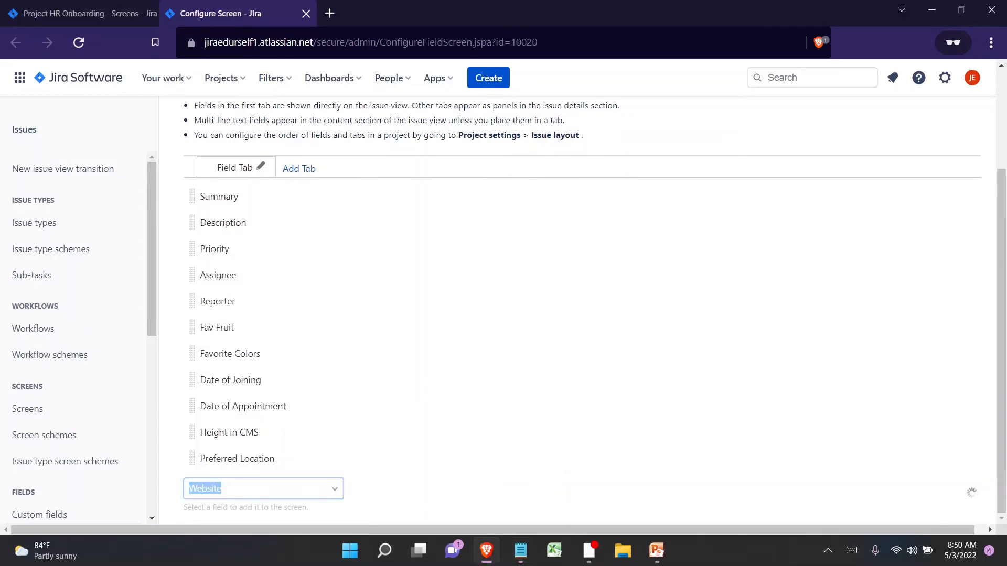
pyautogui.press('Return')
# - Copy the field name Internal Reference from the notes and add that field to HO: Feedback Screen
pyautogui.hotkey('alt', 'Tab')
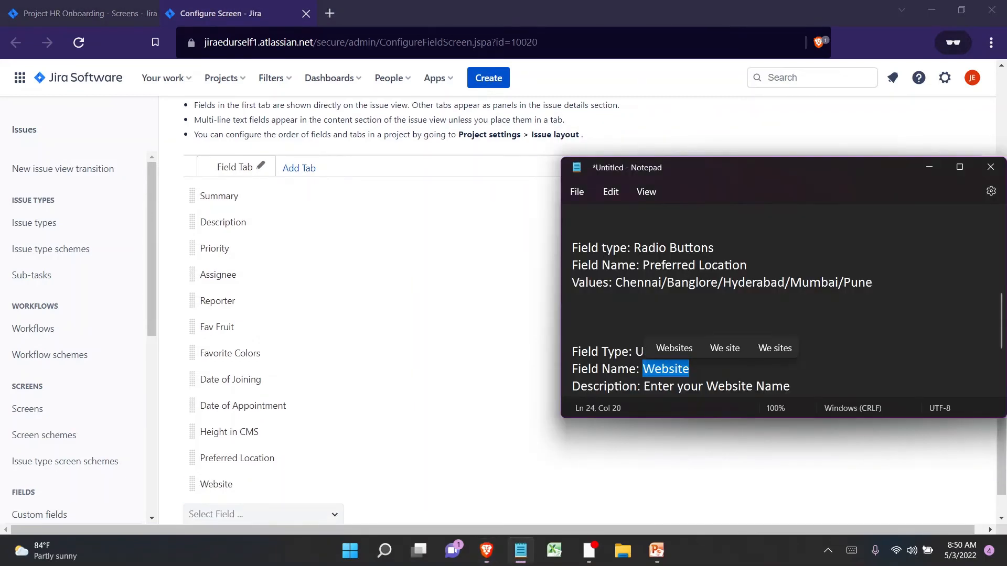
pyautogui.press('Down')
pyautogui.press('Down')
pyautogui.press('Down')
pyautogui.press('Down')
pyautogui.press('Down')
pyautogui.press('Down')
pyautogui.press('Down')
pyautogui.press('Down')
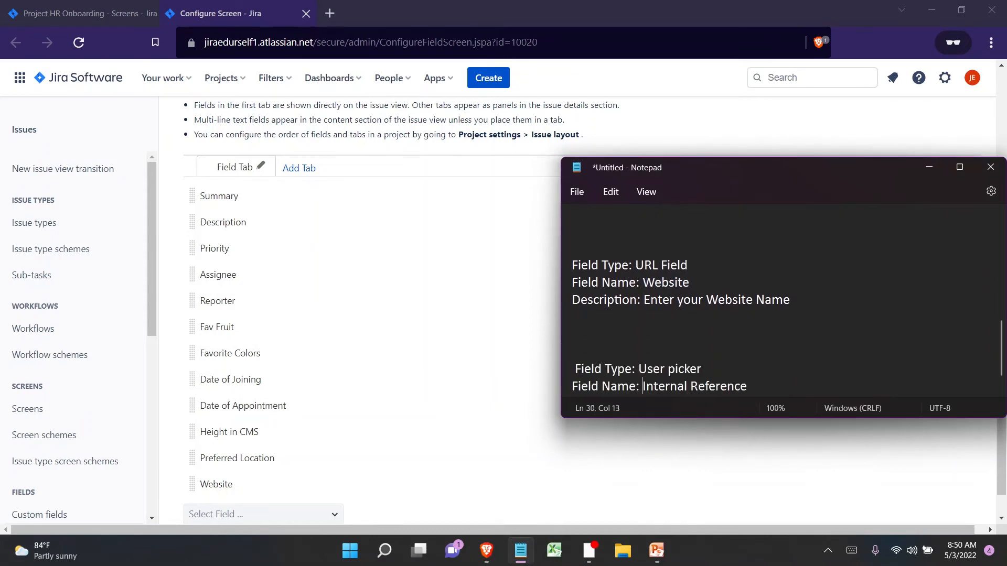
pyautogui.press('Up')
pyautogui.hotkey('ctrl', 'Right')
pyautogui.press('Up')
pyautogui.hotkey('ctrl', 'shift', 'Right')
pyautogui.hotkey('ctrl', 'shift', 'Right')
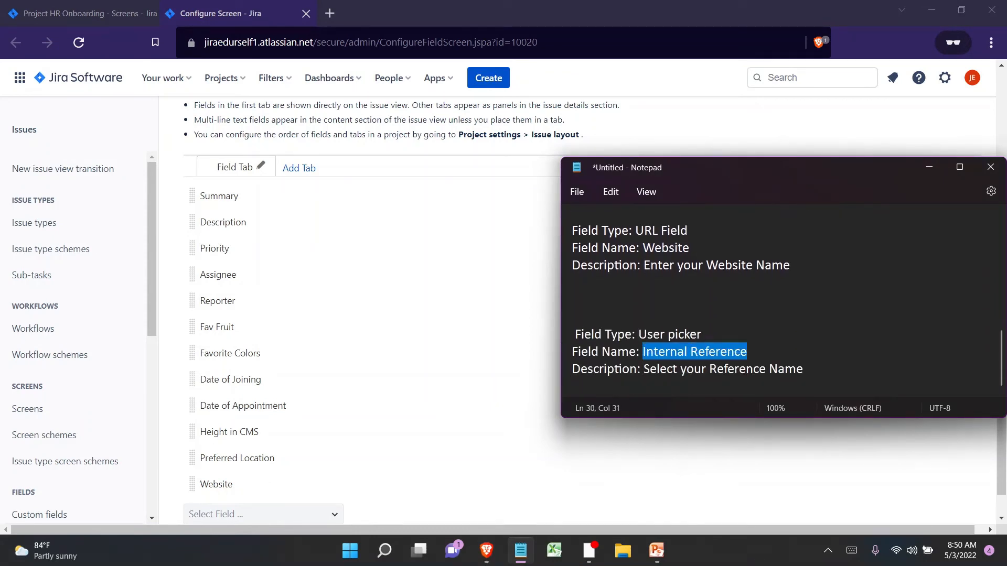
pyautogui.hotkey('ctrl', 'c')
pyautogui.hotkey('alt', 'Tab')
pyautogui.hotkey('ctrl', 'v')
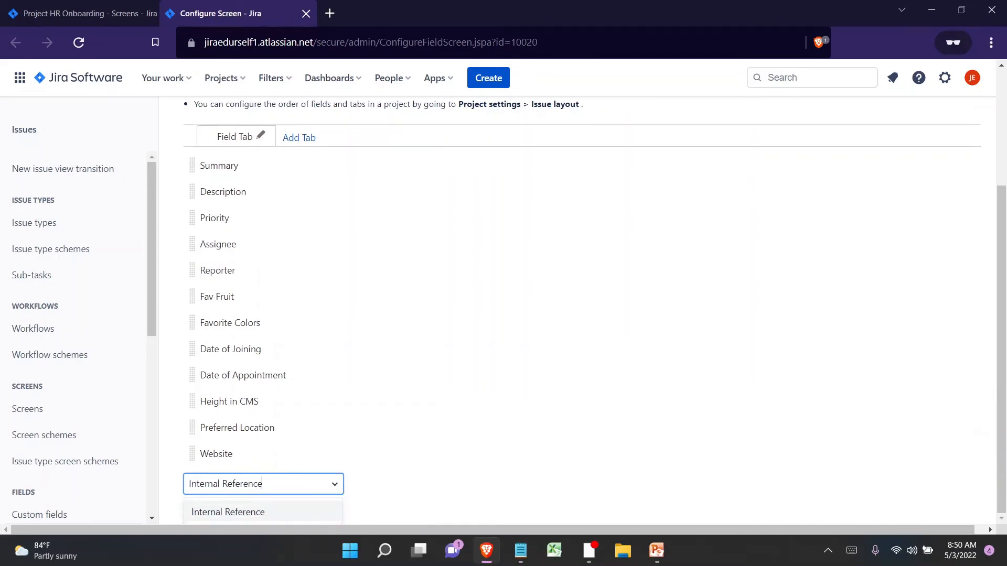
pyautogui.press('Return')
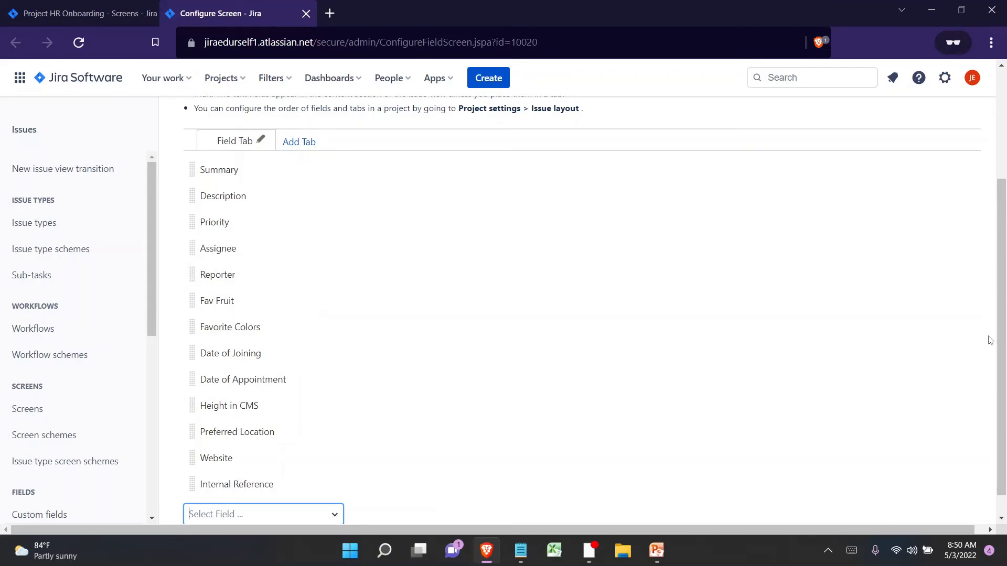
# - Start a new issue in the HR Onboarding (HO) project with the issue type Feedback
pyautogui.scroll(3, 990, 341)
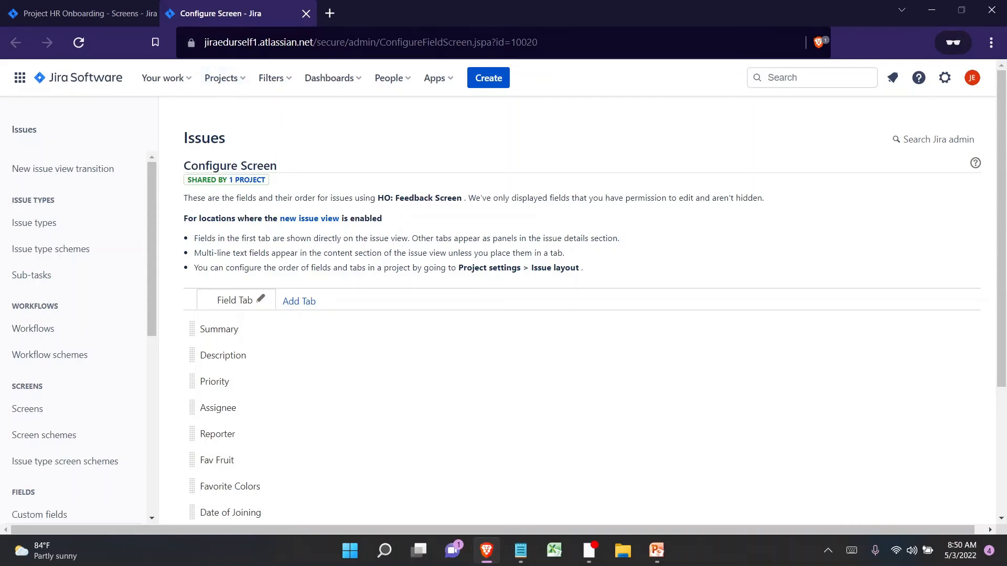
pyautogui.click(477, 84)
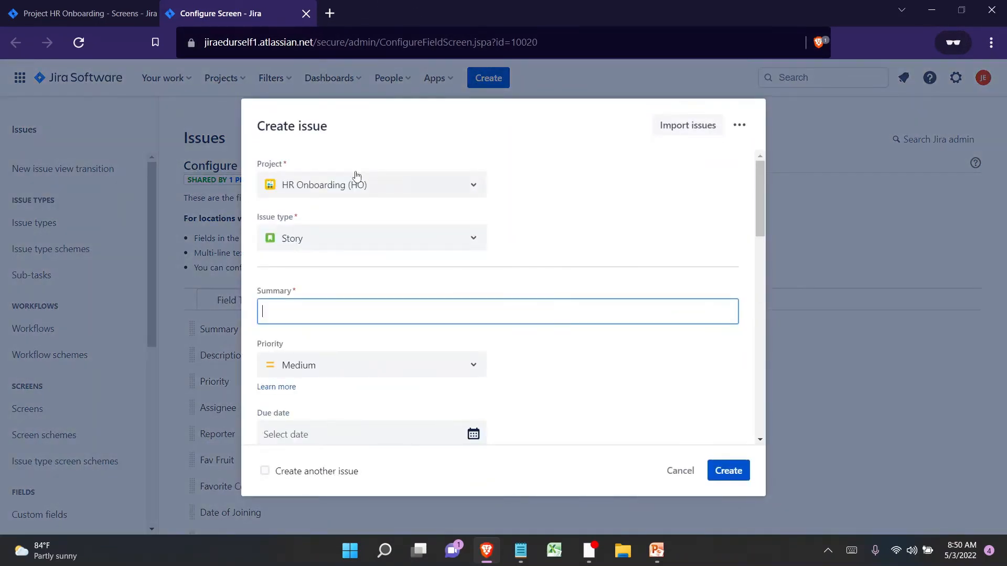
pyautogui.click(396, 241)
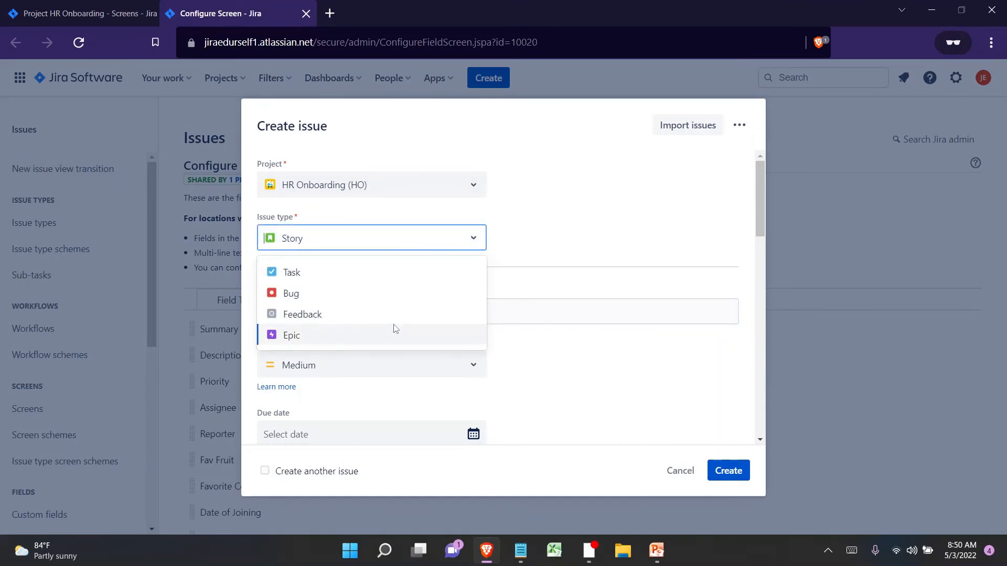
pyautogui.click(375, 321)
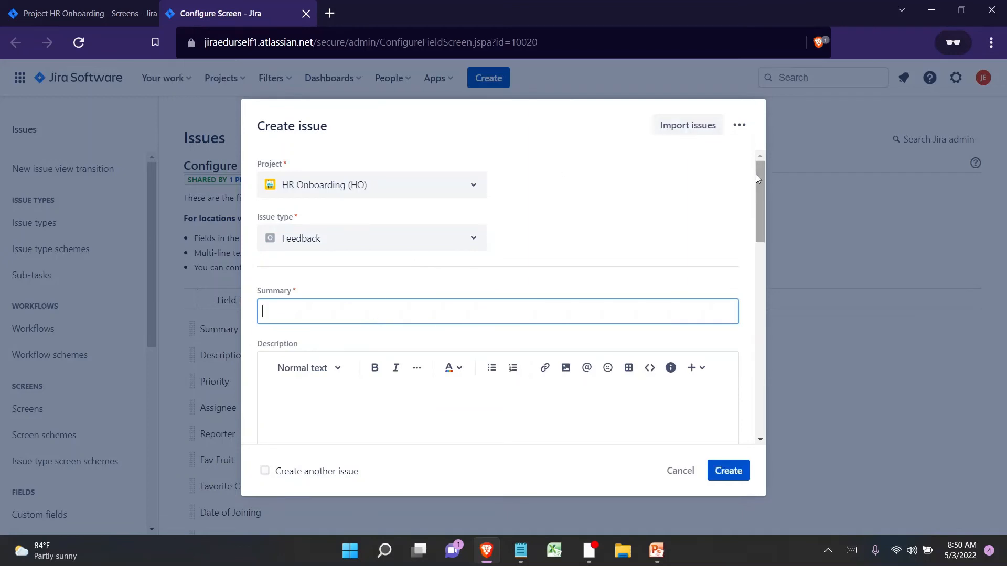
# - Choose White and Yellow in the Favorite Colors field of the new Feedback issue
pyautogui.moveTo(756, 174); pyautogui.dragTo(760, 323)
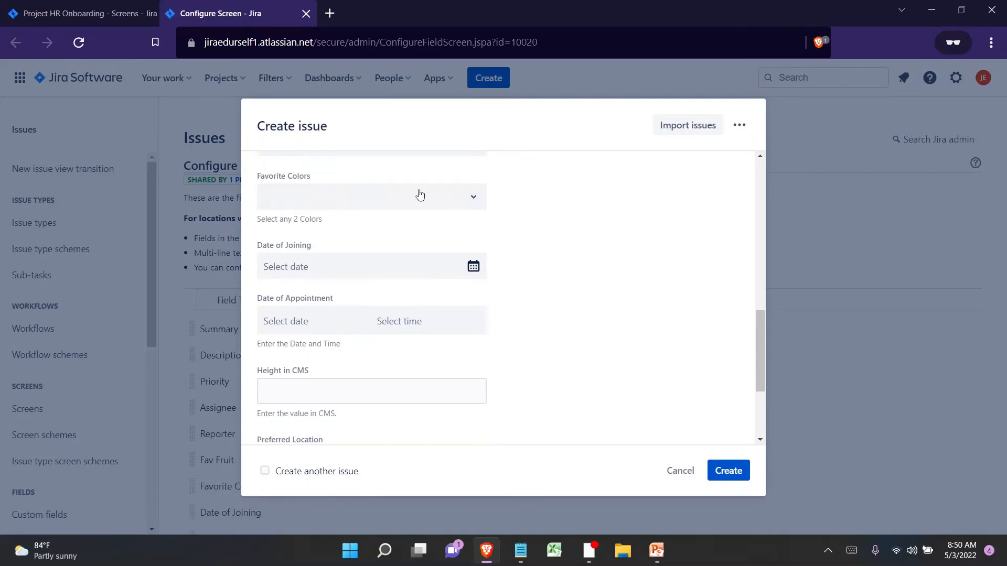
pyautogui.click(322, 203)
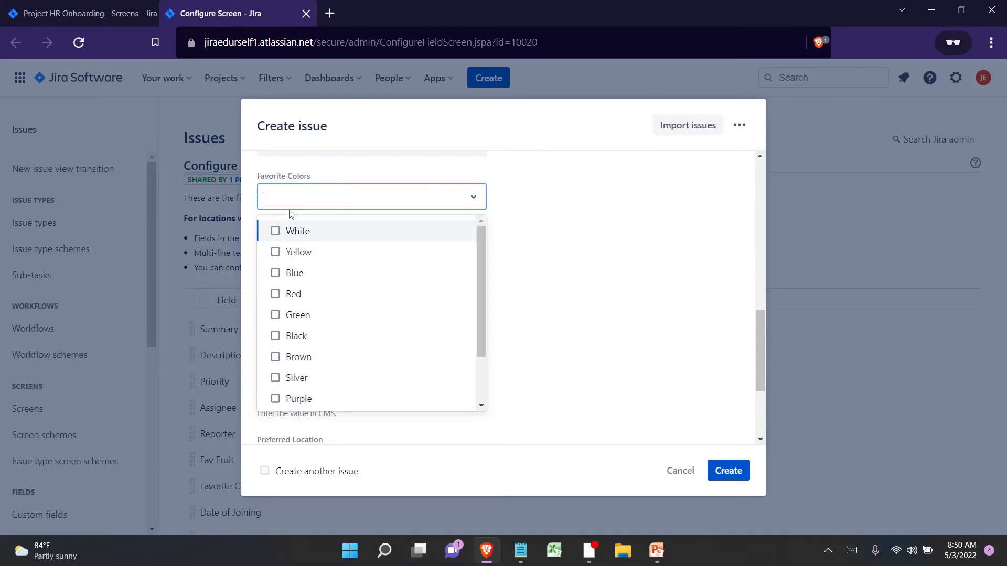
pyautogui.click(275, 231)
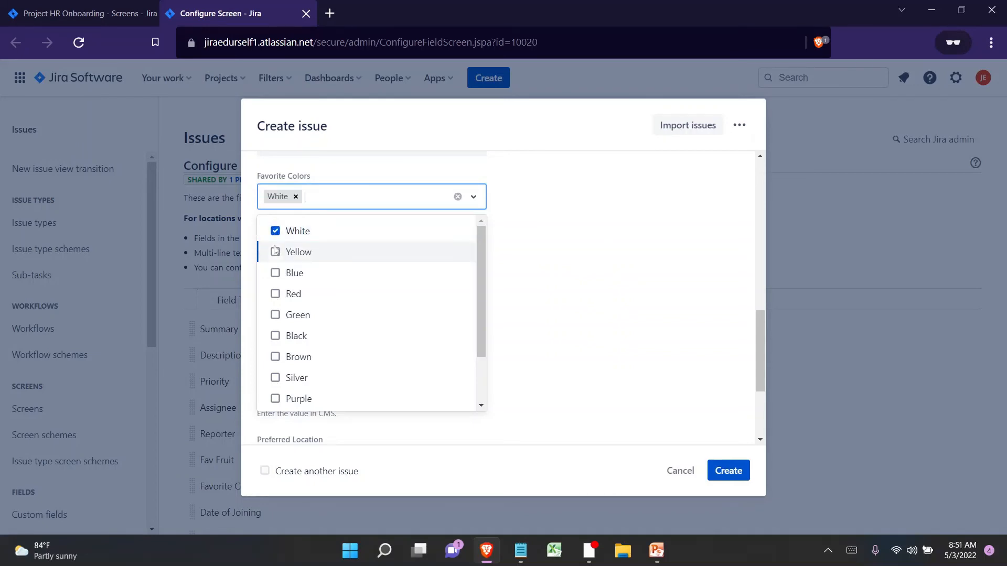
pyautogui.click(276, 252)
pyautogui.click(276, 273)
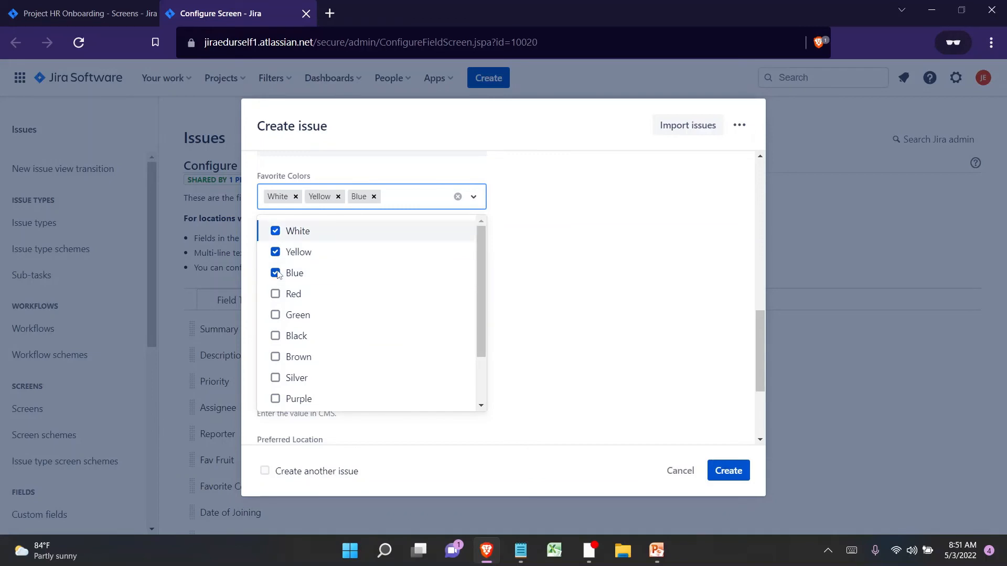
pyautogui.click(276, 273)
pyautogui.click(553, 168)
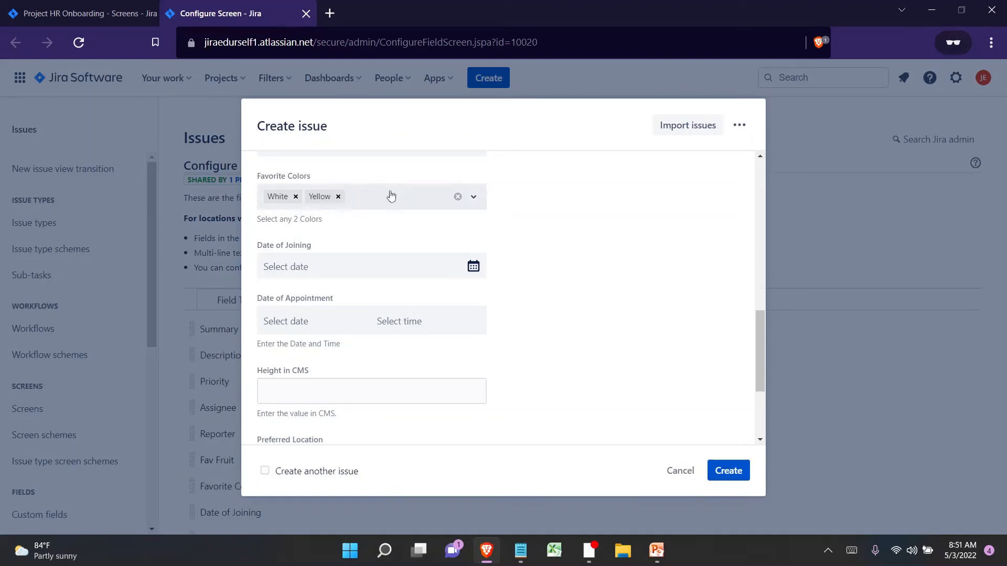
# - Add Blue, Red and Green to the Favorite Colors selection
pyautogui.click(405, 200)
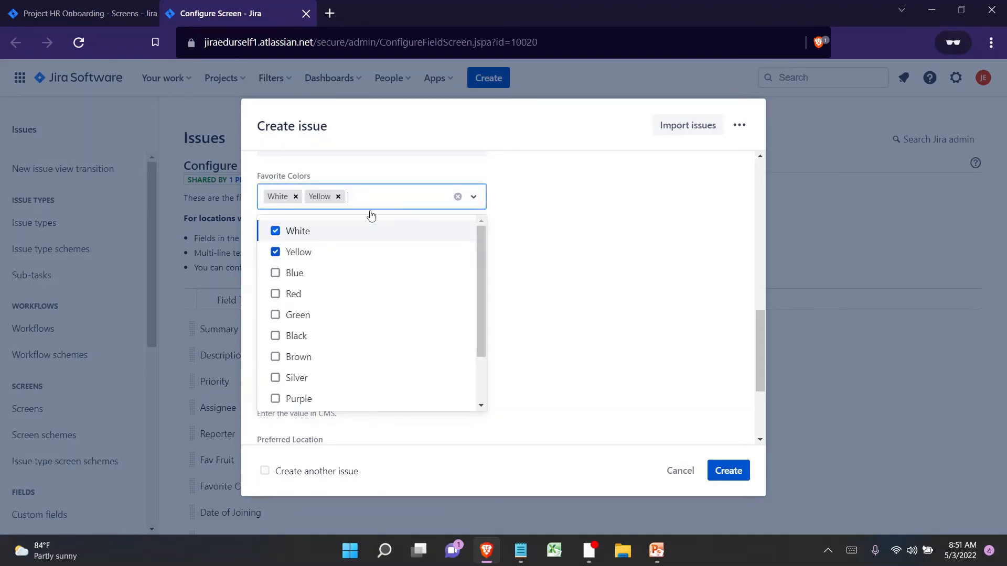
pyautogui.click(276, 273)
pyautogui.click(276, 295)
pyautogui.click(275, 314)
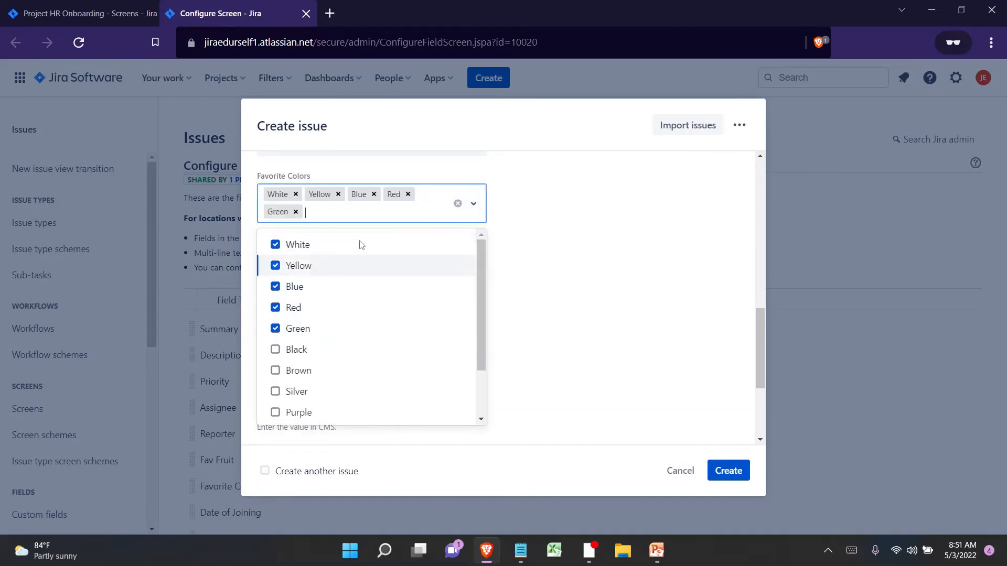
pyautogui.click(547, 198)
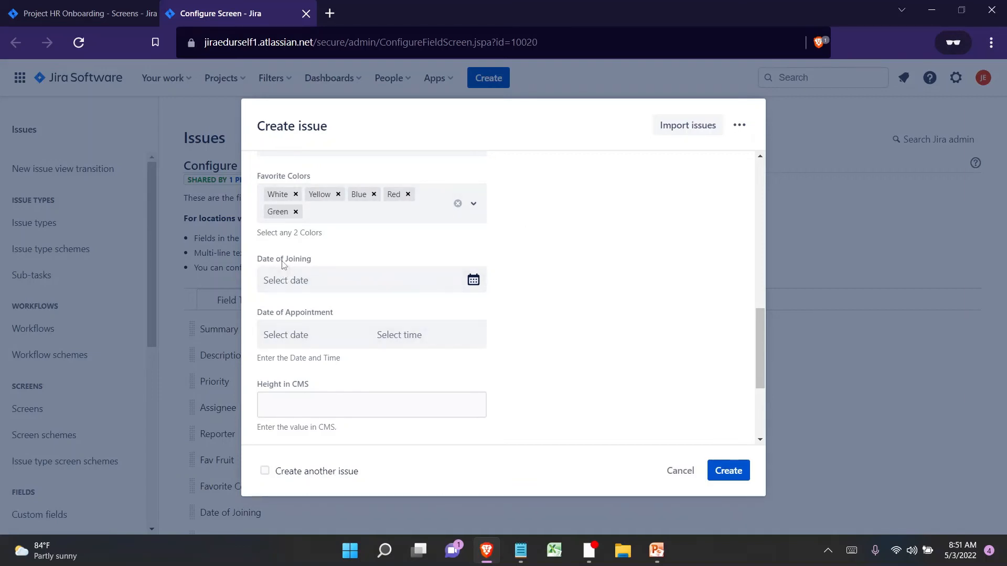
# - Set Date of Joining to 5/2/2022 and Date of Appointment to 5/2/2022 at 1:00 AM
pyautogui.click(473, 280)
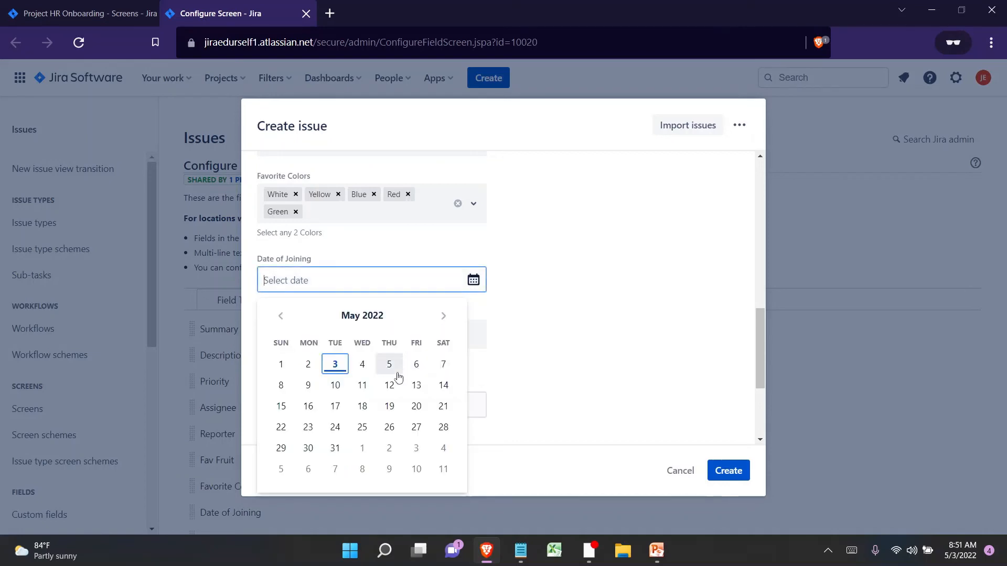
pyautogui.click(309, 364)
pyautogui.click(559, 230)
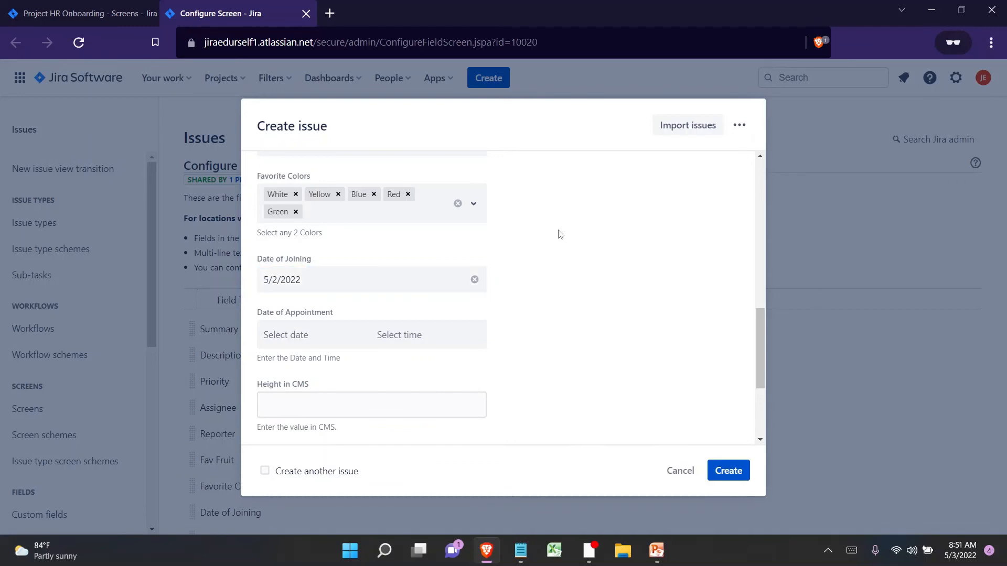
pyautogui.click(288, 334)
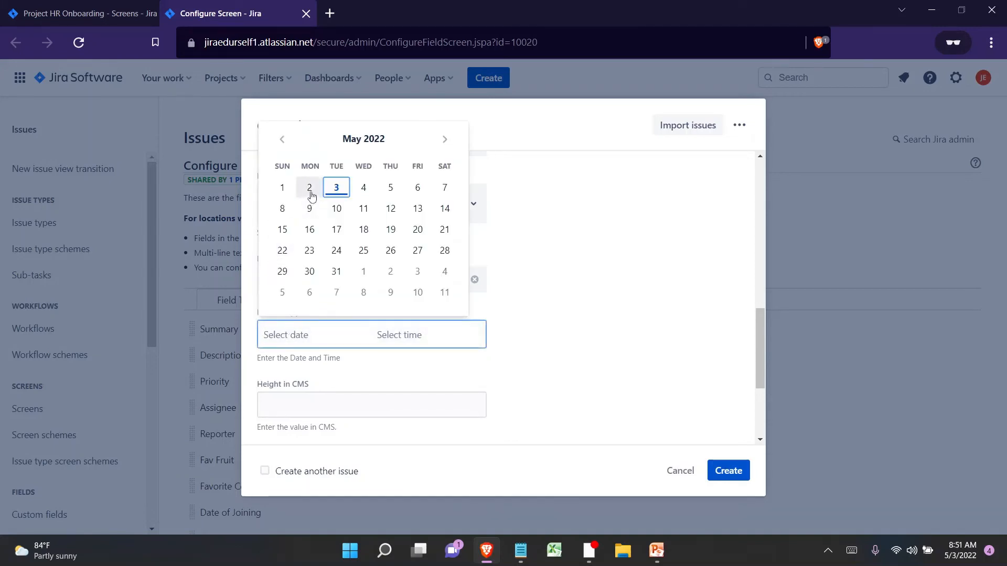
pyautogui.click(310, 194)
pyautogui.click(405, 336)
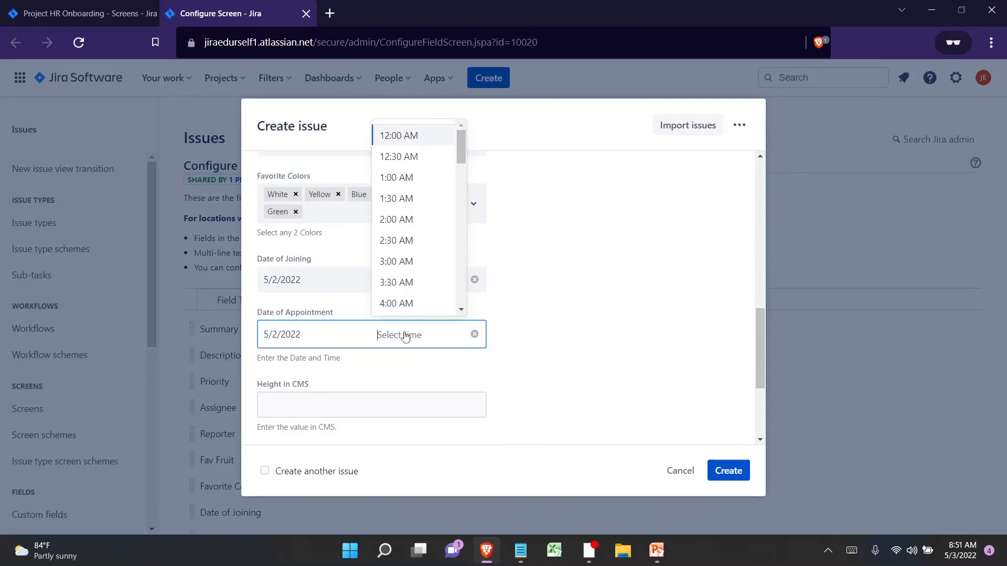
pyautogui.click(412, 177)
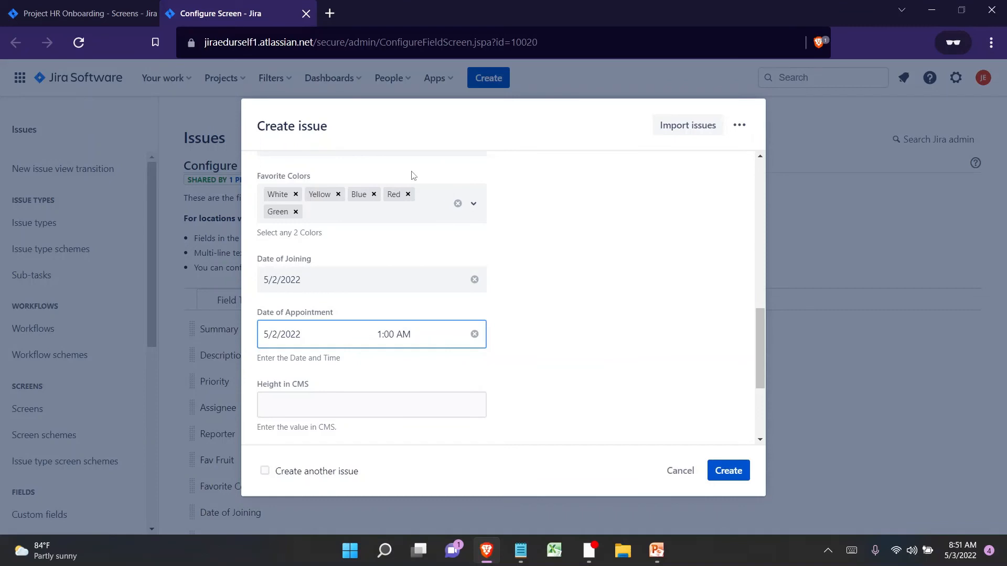
# - Look up "6ft in cms" on Google in a separate page and enter 182.22 as the Height in CMS
pyautogui.scroll(-3, 412, 176)
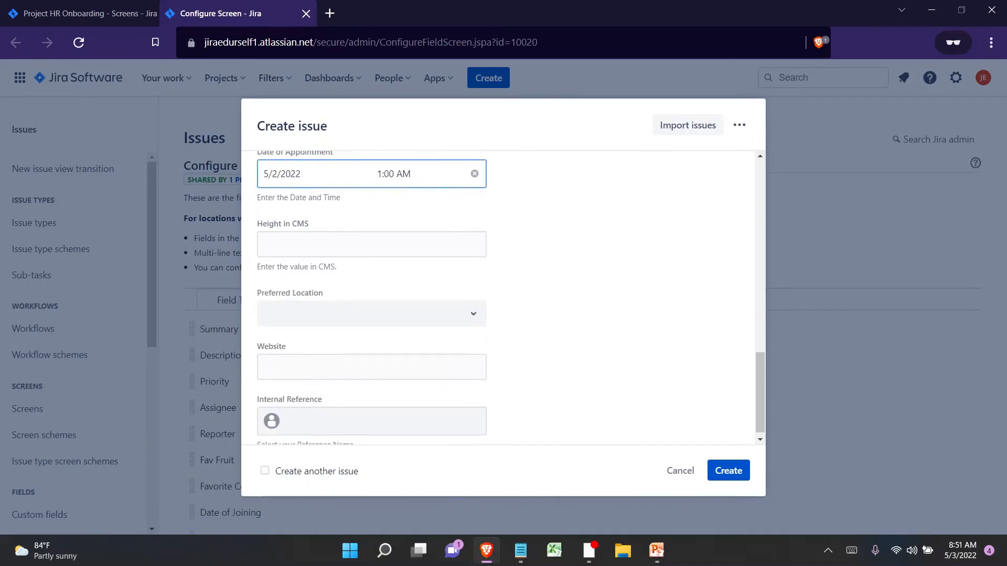
pyautogui.click(291, 238)
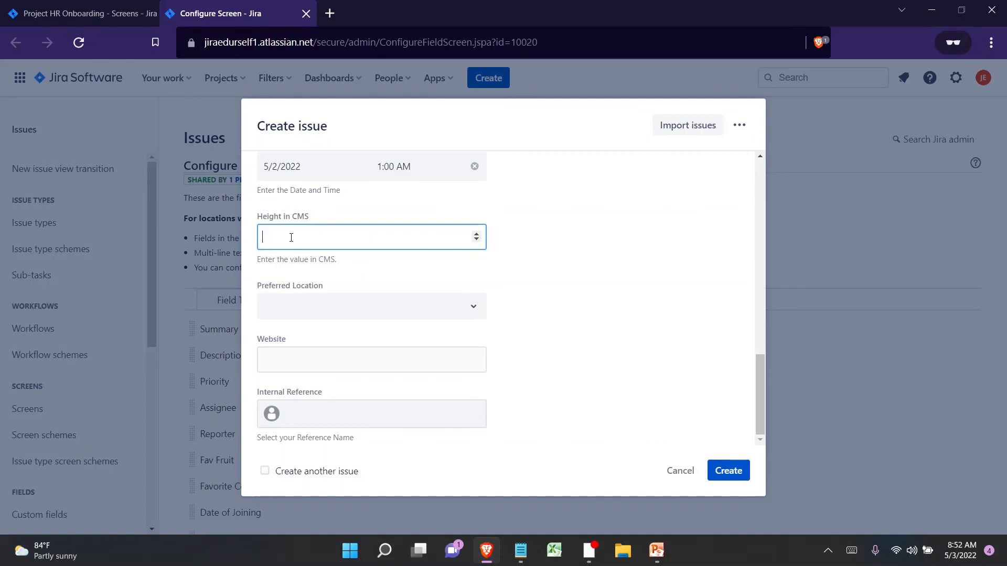
pyautogui.hotkey('ctrl', 't')
pyautogui.write('google.com')
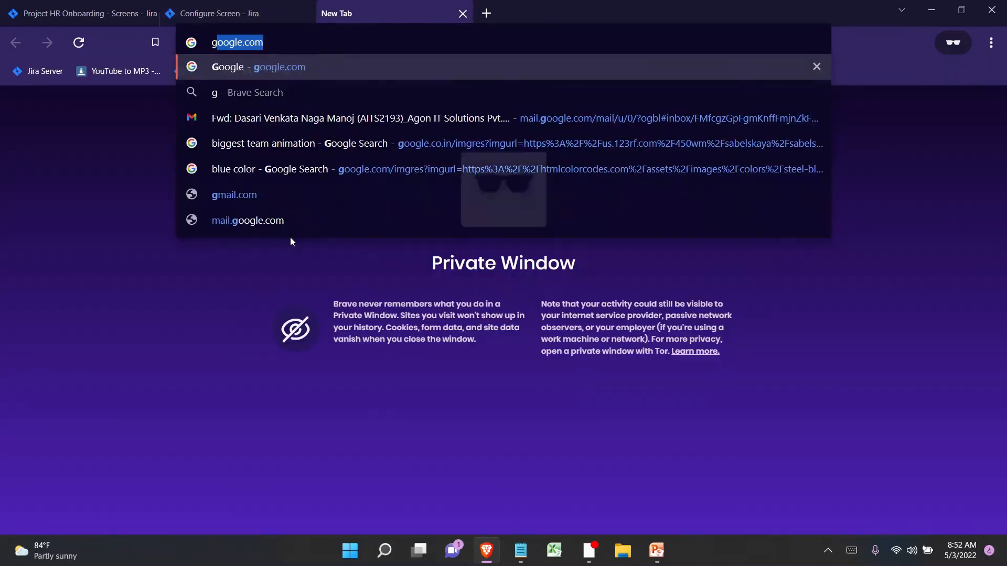
pyautogui.press('Return')
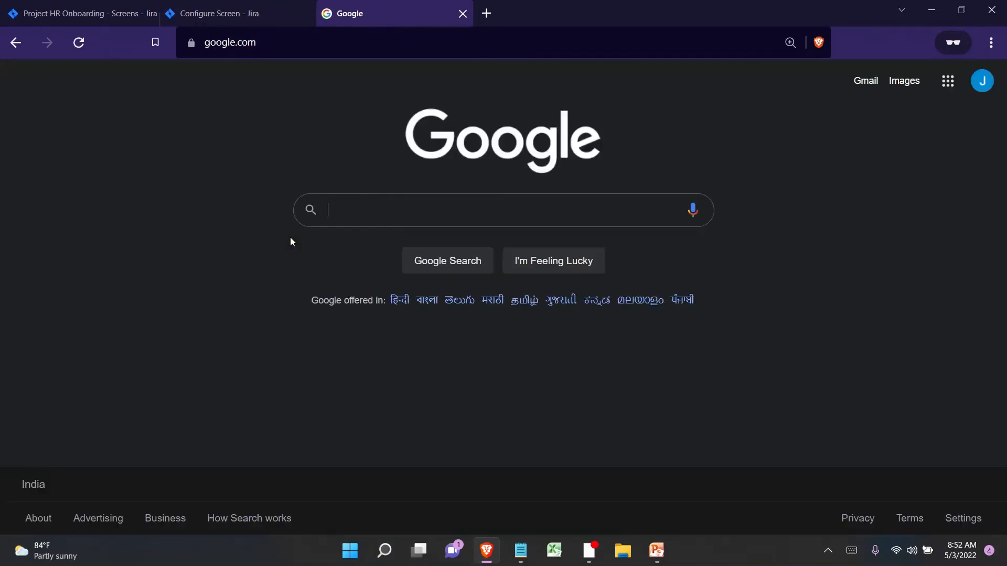
pyautogui.write('6ft in cms')
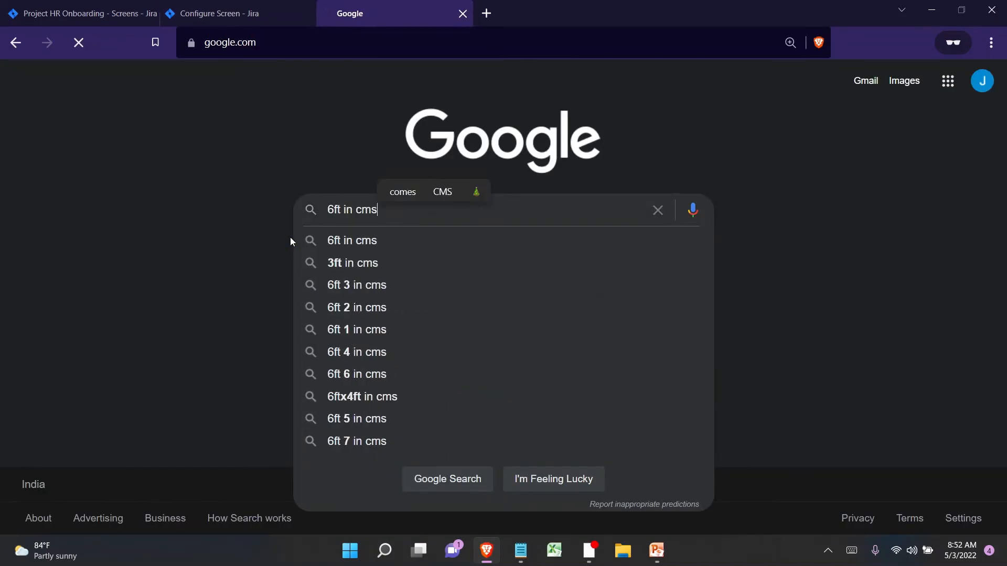
pyautogui.press('Return')
pyautogui.hotkey('ctrl', 'w')
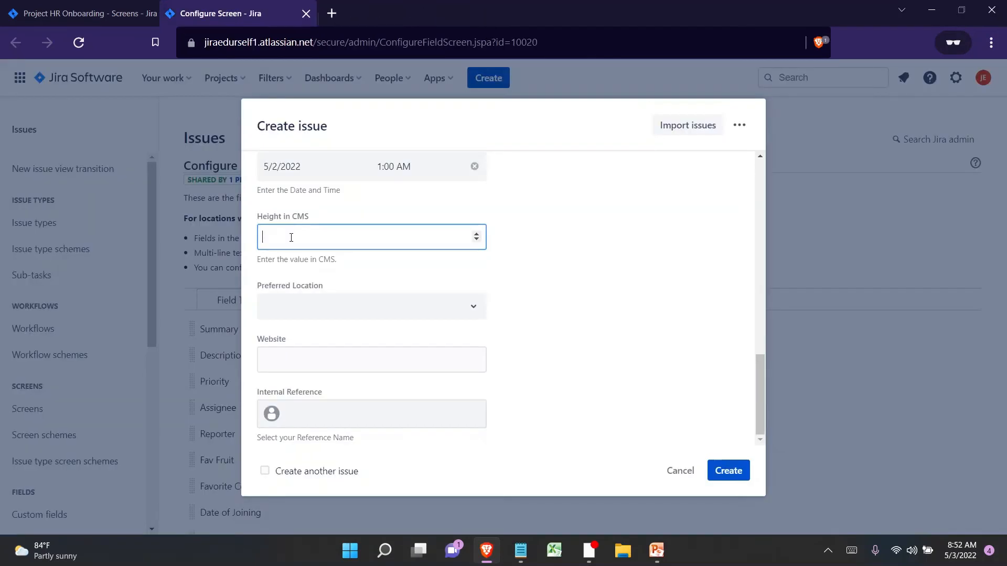
pyautogui.write('182')
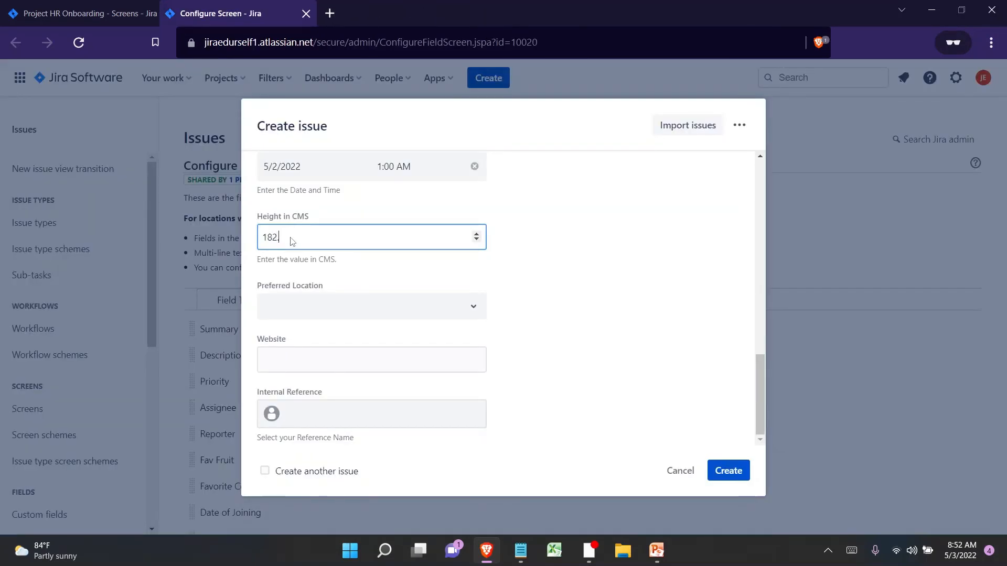
pyautogui.write('.22')
pyautogui.click(551, 266)
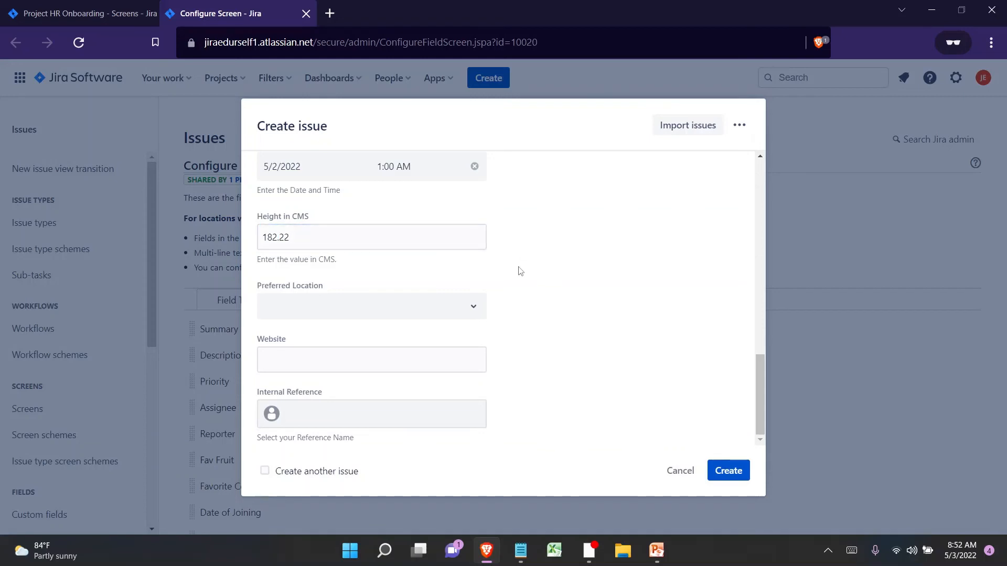
# - Choose Bangalore as the Preferred Location and replace that choice with Chennai
pyautogui.click(408, 318)
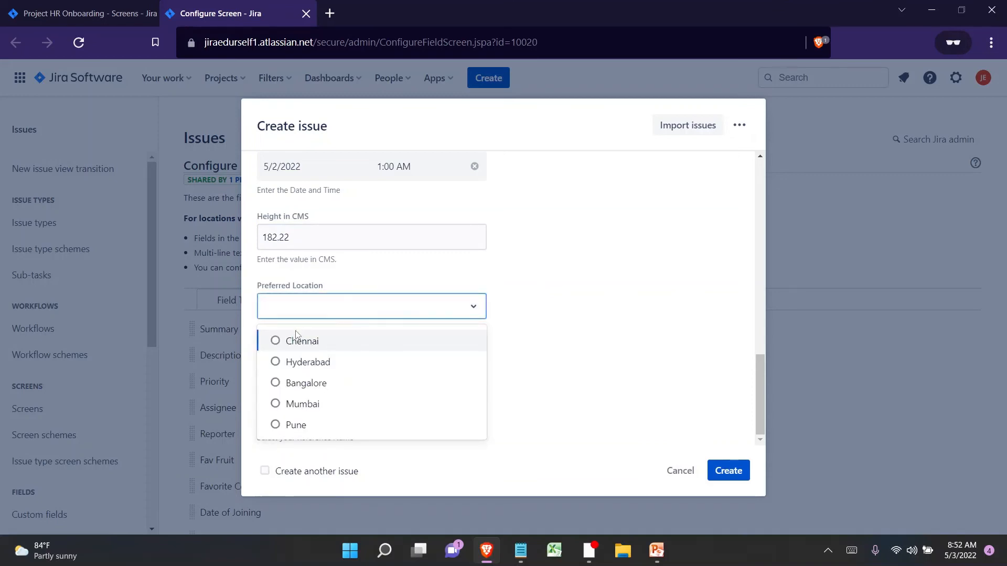
pyautogui.click(272, 391)
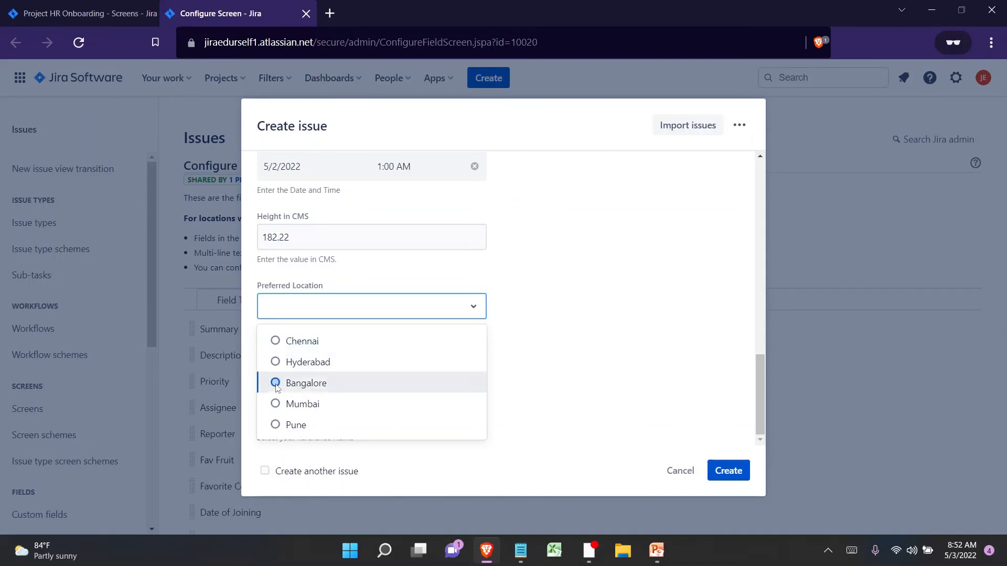
pyautogui.click(291, 305)
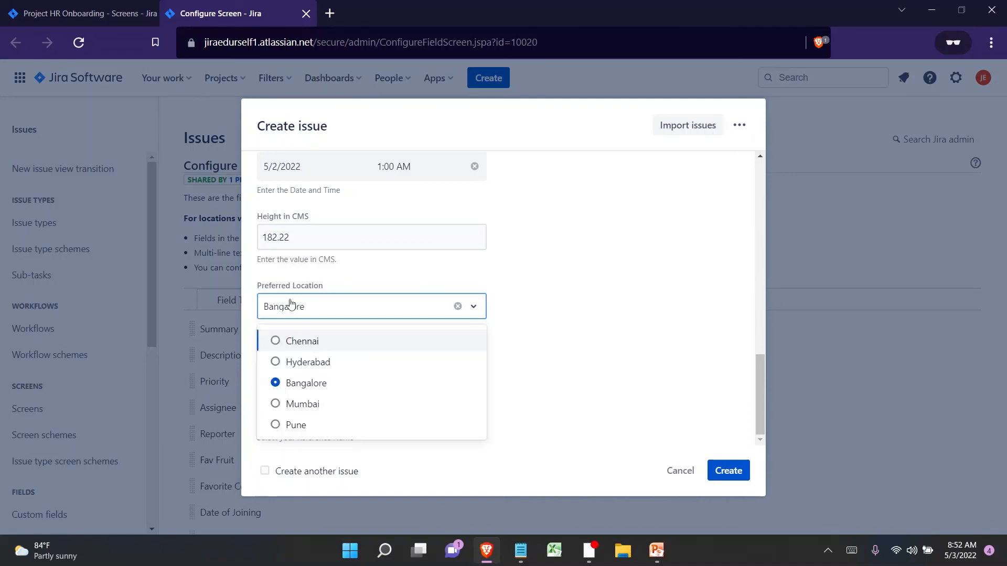
pyautogui.click(278, 344)
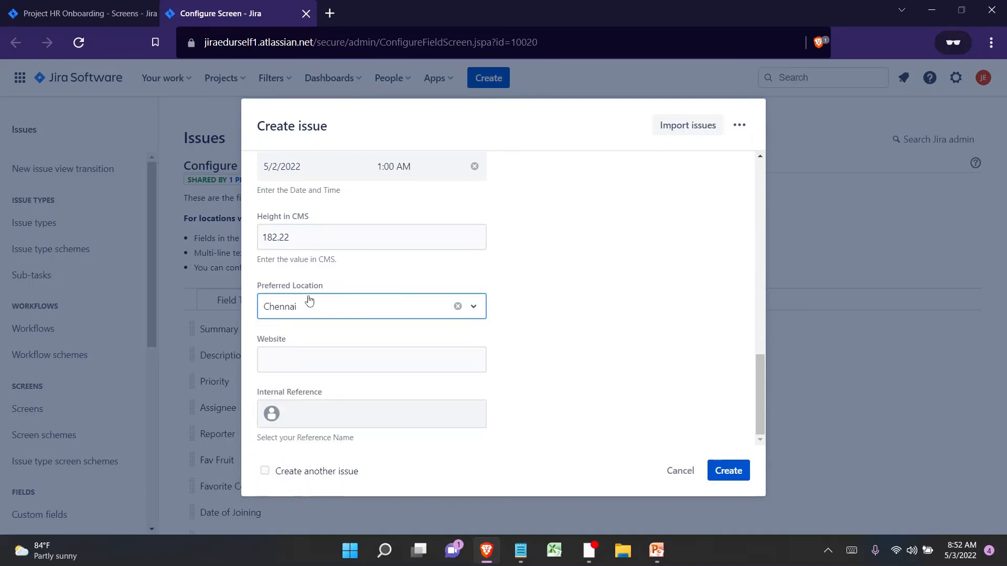
pyautogui.click(513, 317)
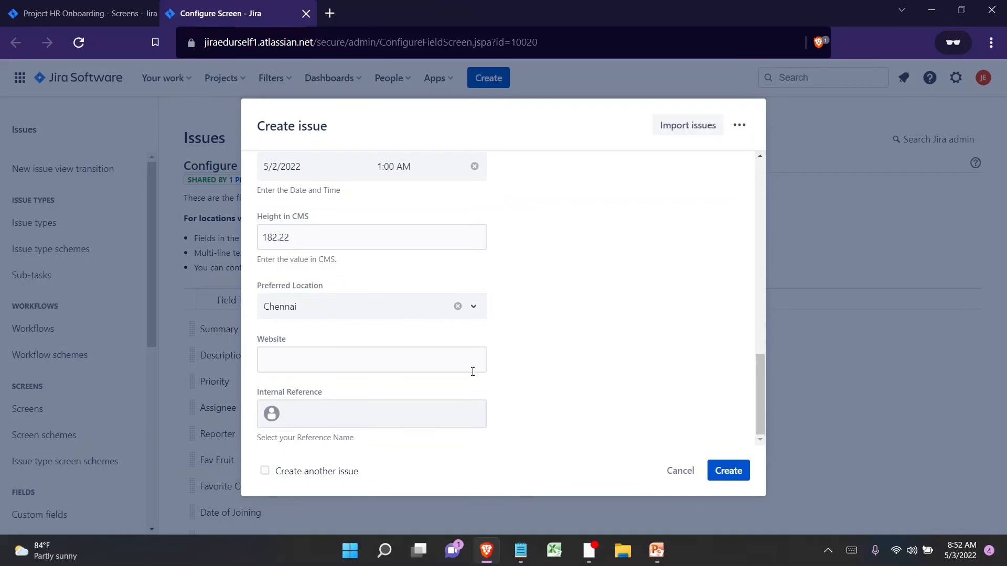
# - Enter the non-URL text FAD in the Website field
pyautogui.click(348, 357)
pyautogui.write('FAD')
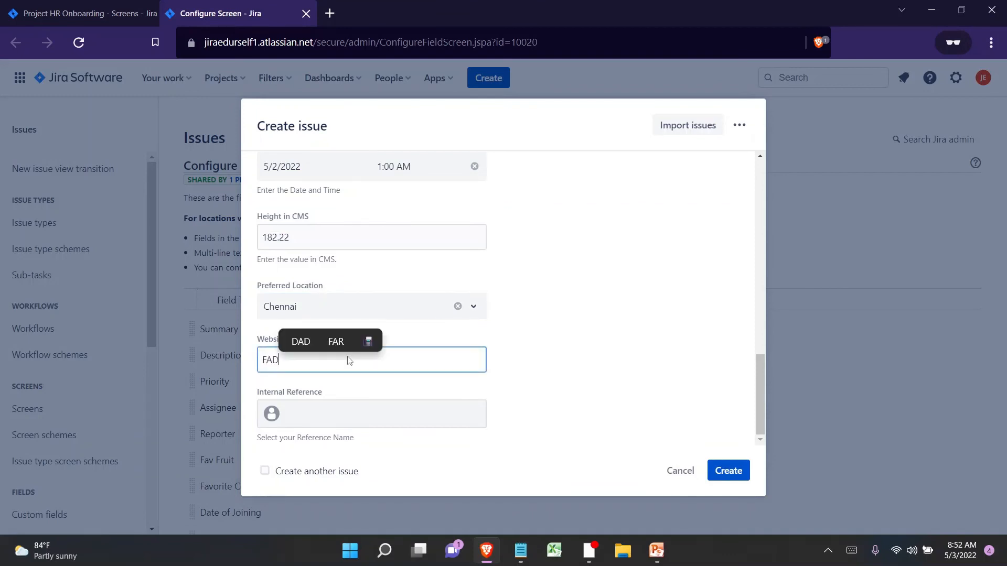
pyautogui.click(507, 379)
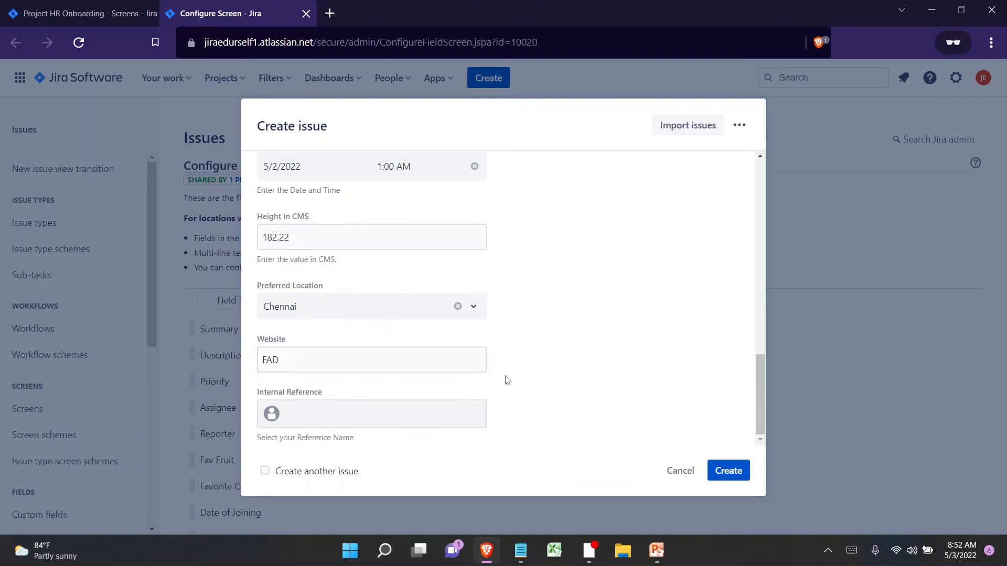
pyautogui.click(408, 354)
pyautogui.hotkey('ctrl', 'a')
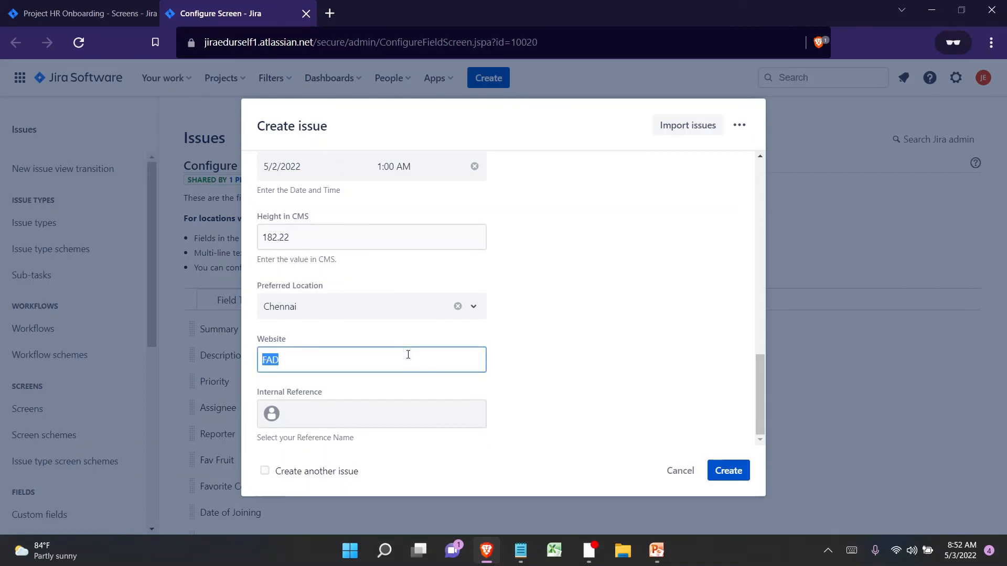
pyautogui.write('W')
pyautogui.press('BackSpace')
pyautogui.write('https')
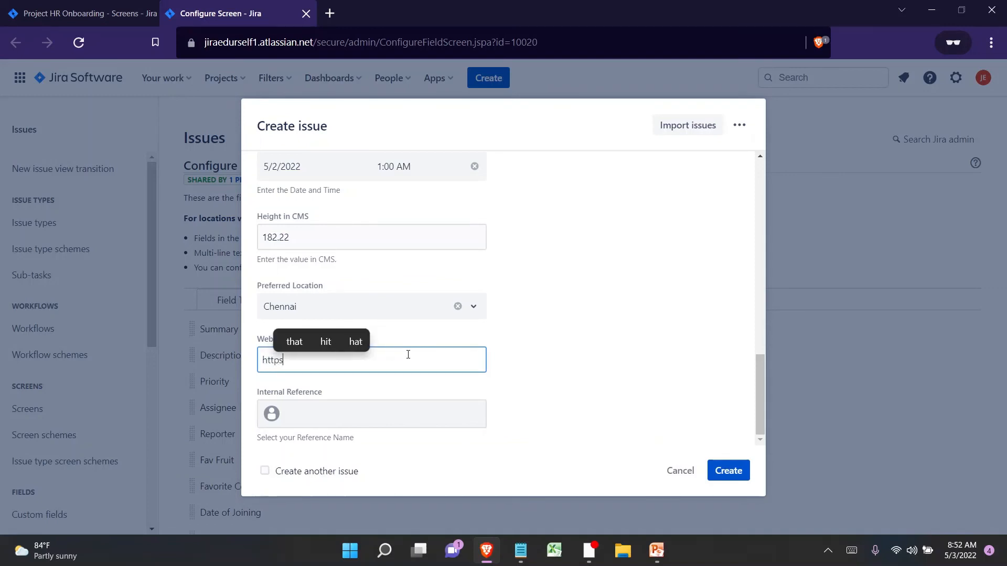
pyautogui.write('://www')
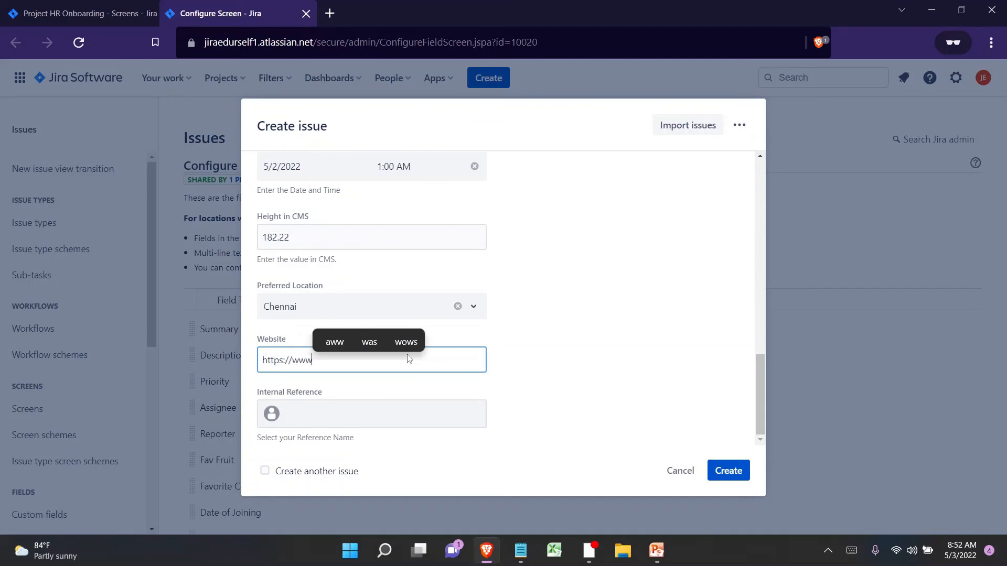
pyautogui.write('.edurself')
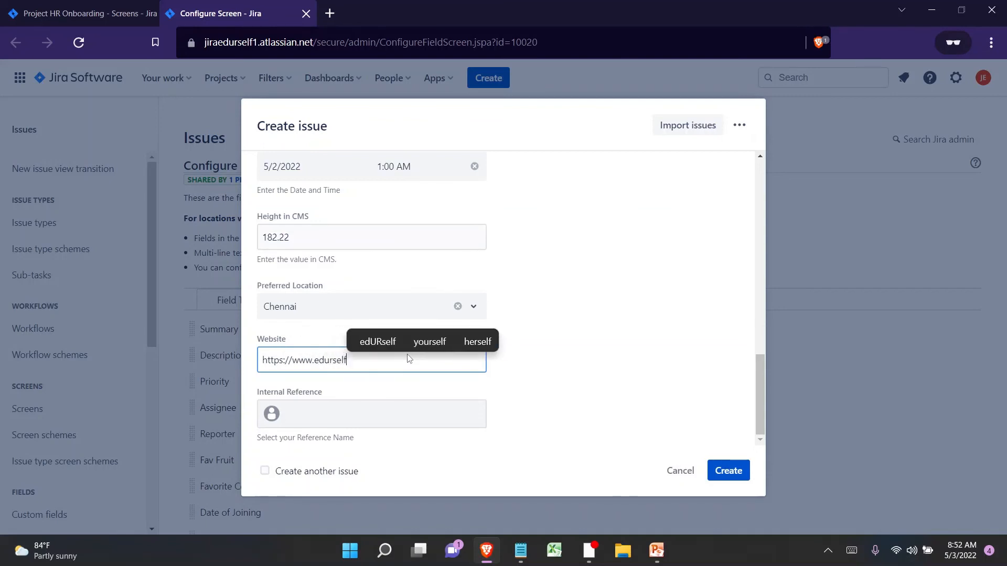
pyautogui.write('.com')
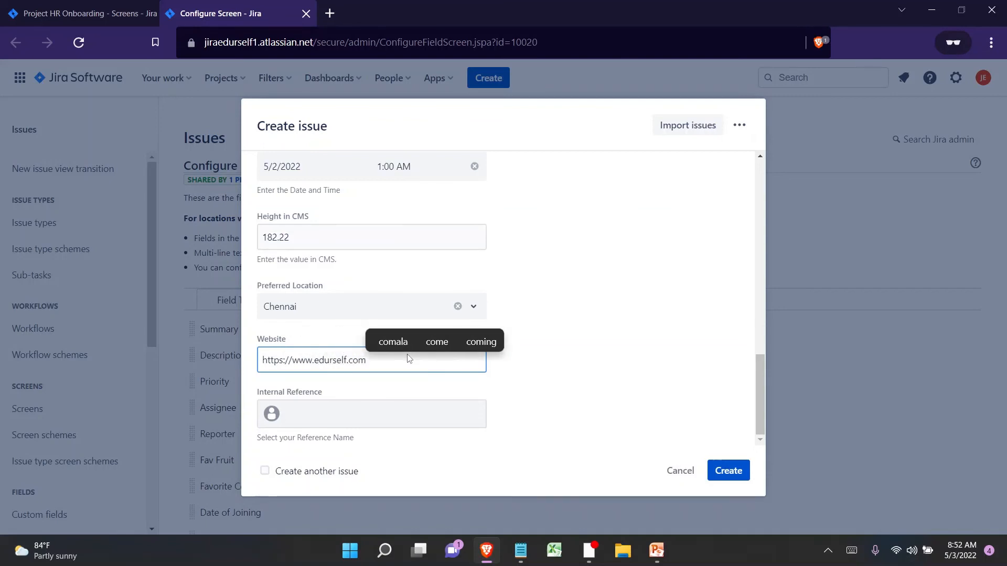
pyautogui.click(570, 379)
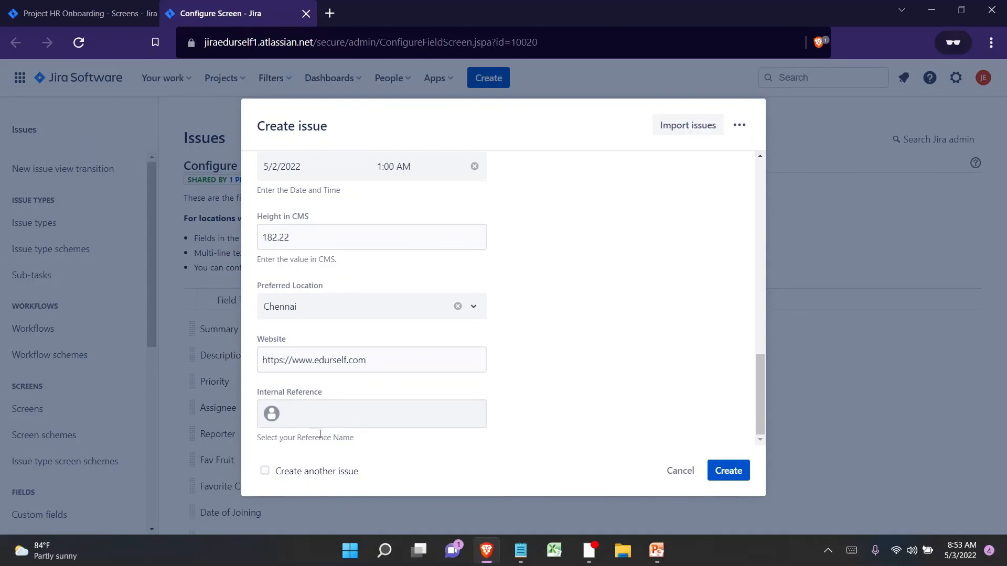
pyautogui.click(359, 416)
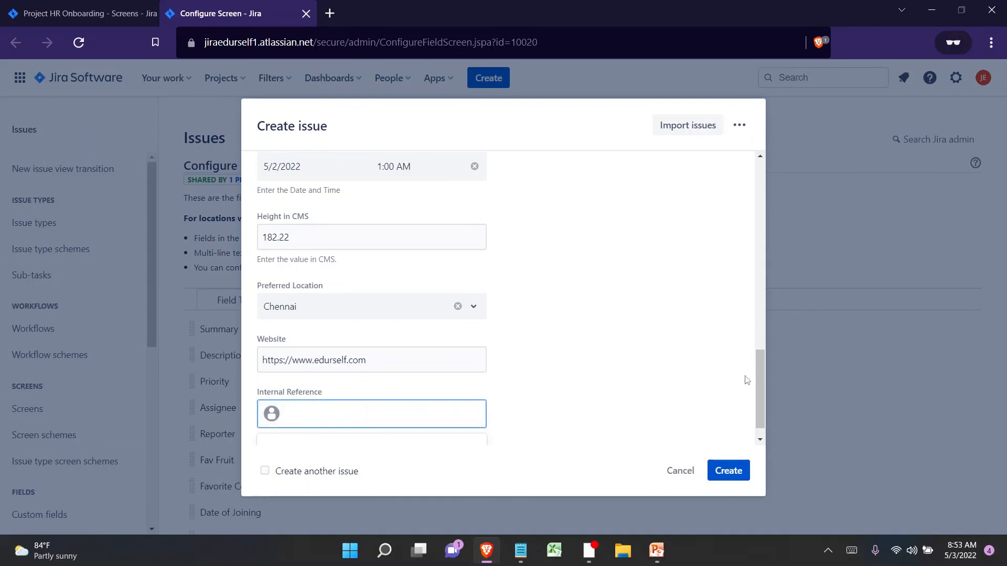
pyautogui.moveTo(765, 384); pyautogui.dragTo(758, 395)
pyautogui.click(600, 415)
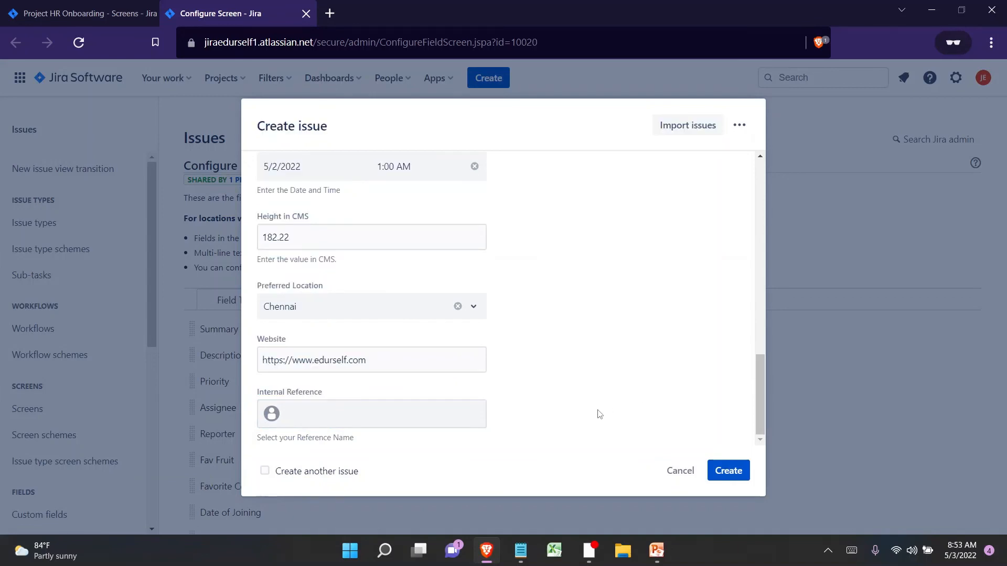
pyautogui.click(361, 418)
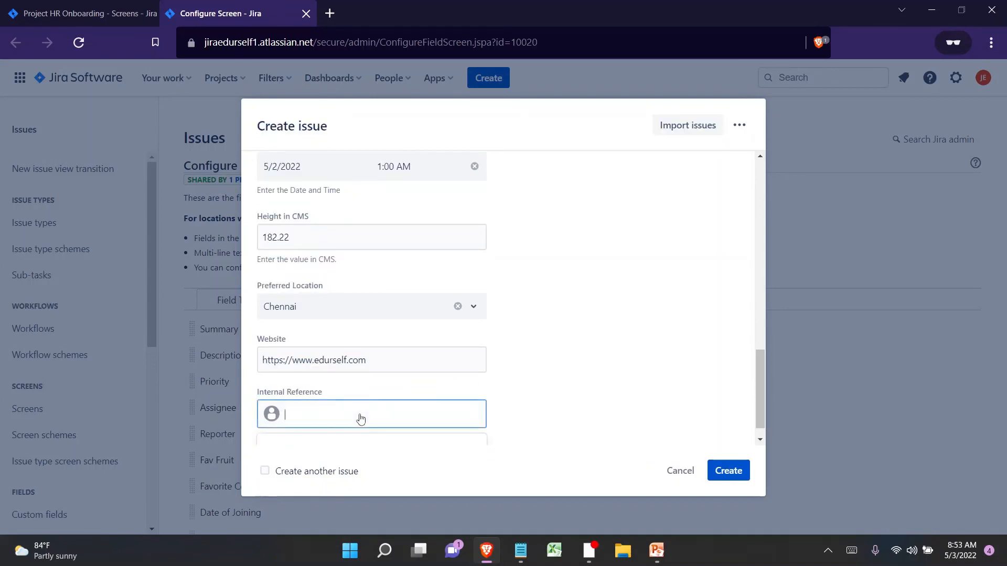
pyautogui.write('lava')
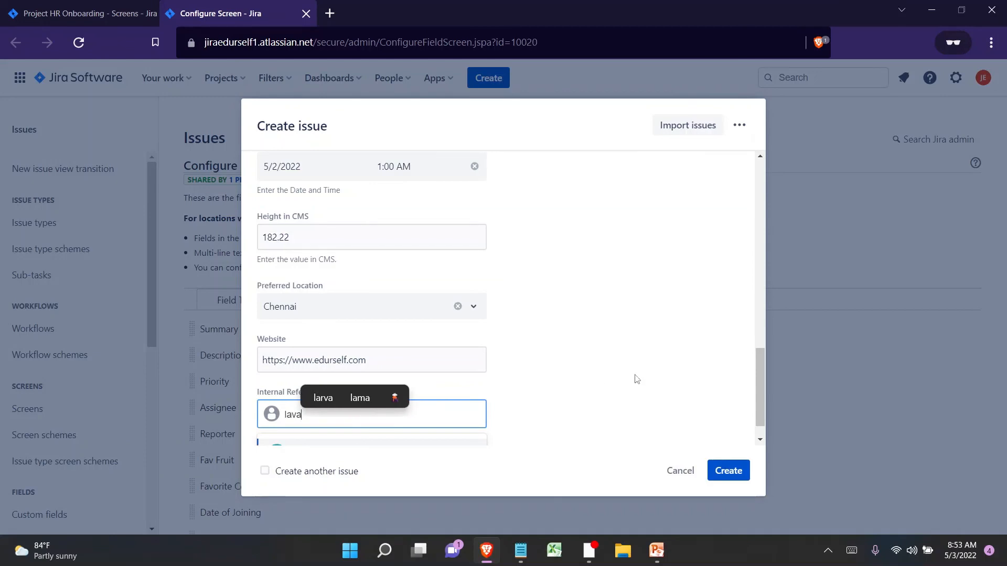
pyautogui.click(760, 399)
# - Look up the reference person by the start of their name and select them as the Internal Reference
pyautogui.click(349, 420)
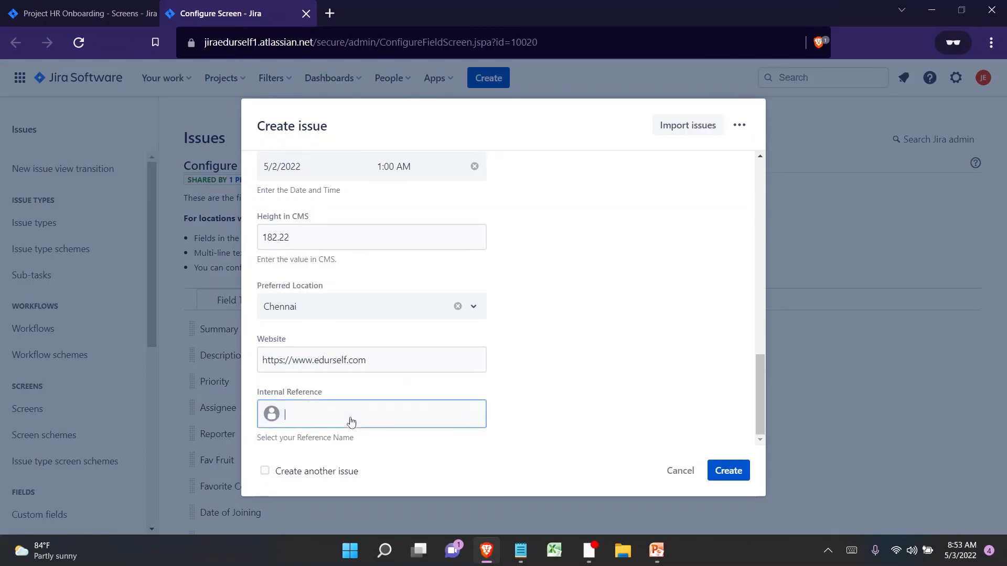
pyautogui.write('lava')
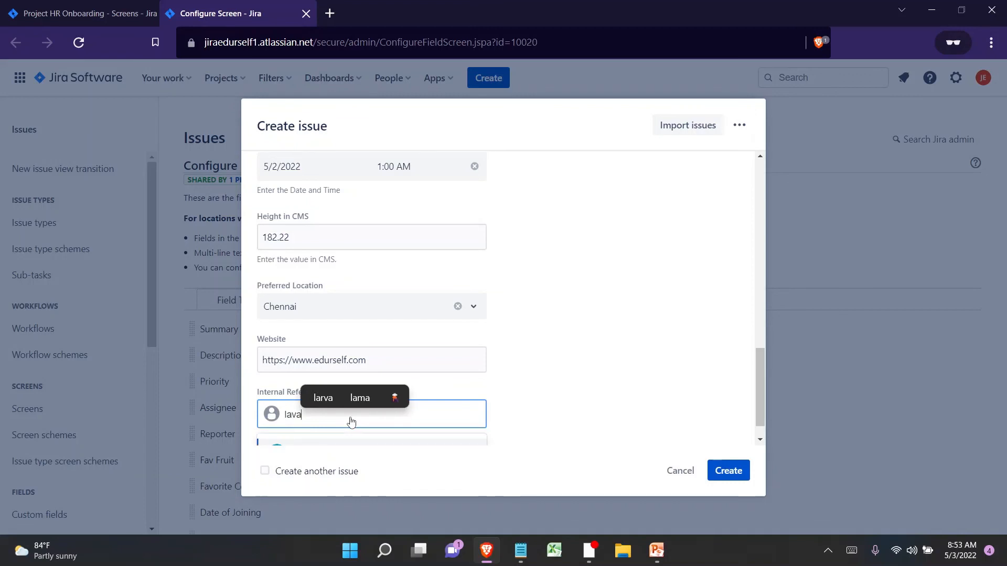
pyautogui.press('Return')
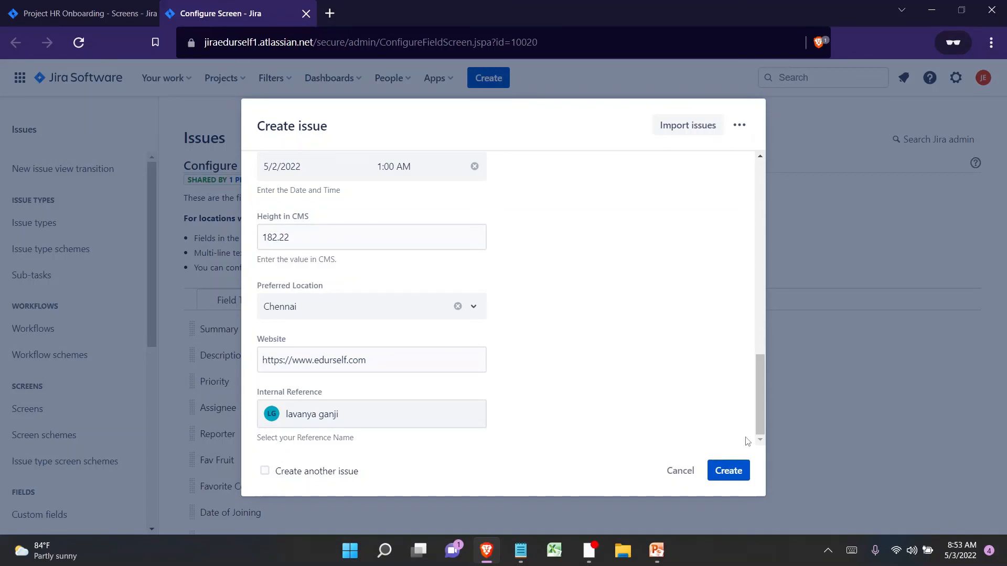
# - Enter "Testing Field Types in Jira" as the Summary and create the Feedback issue
pyautogui.moveTo(760, 429); pyautogui.dragTo(795, 166)
pyautogui.click(402, 301)
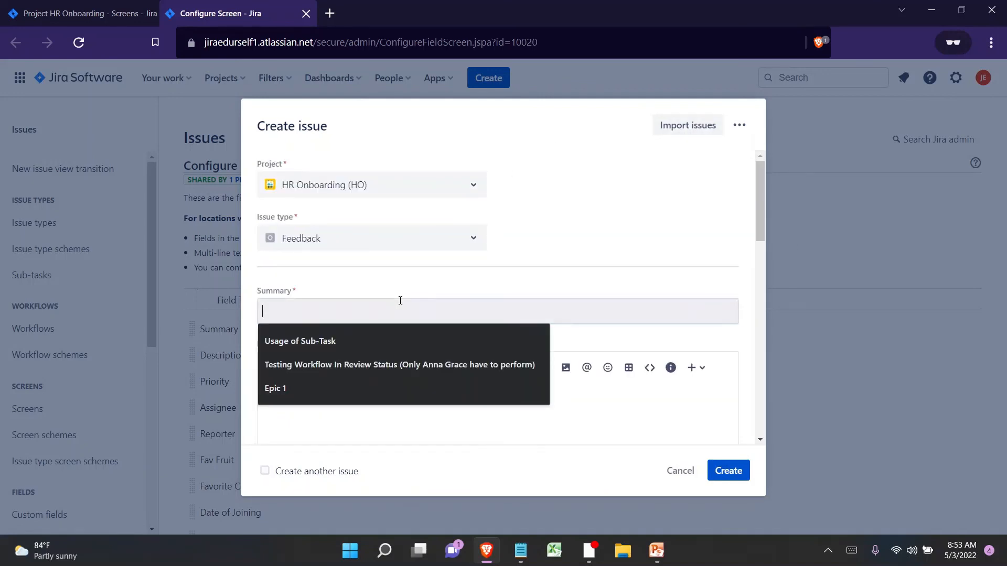
pyautogui.write('Testi')
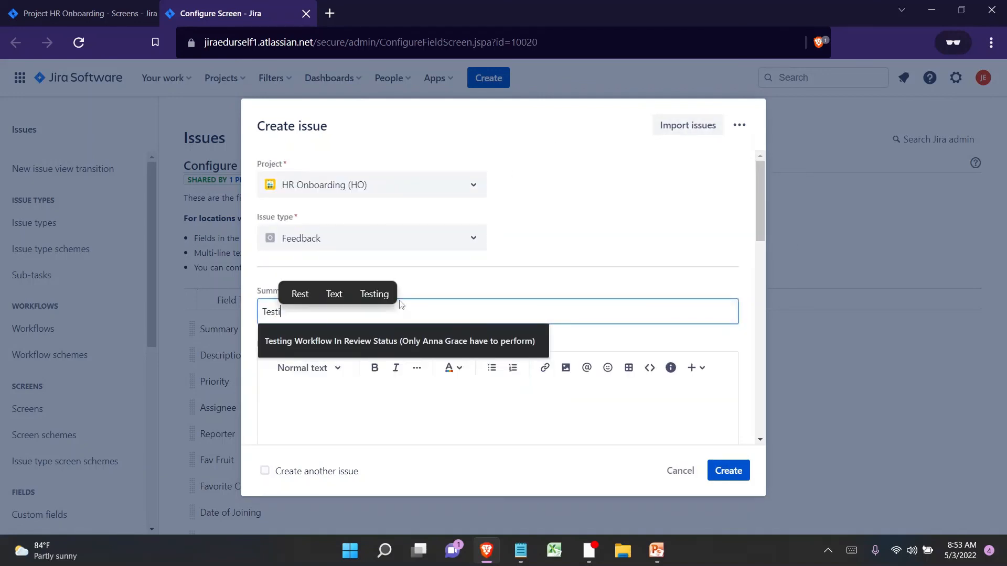
pyautogui.write('ng Field Ty')
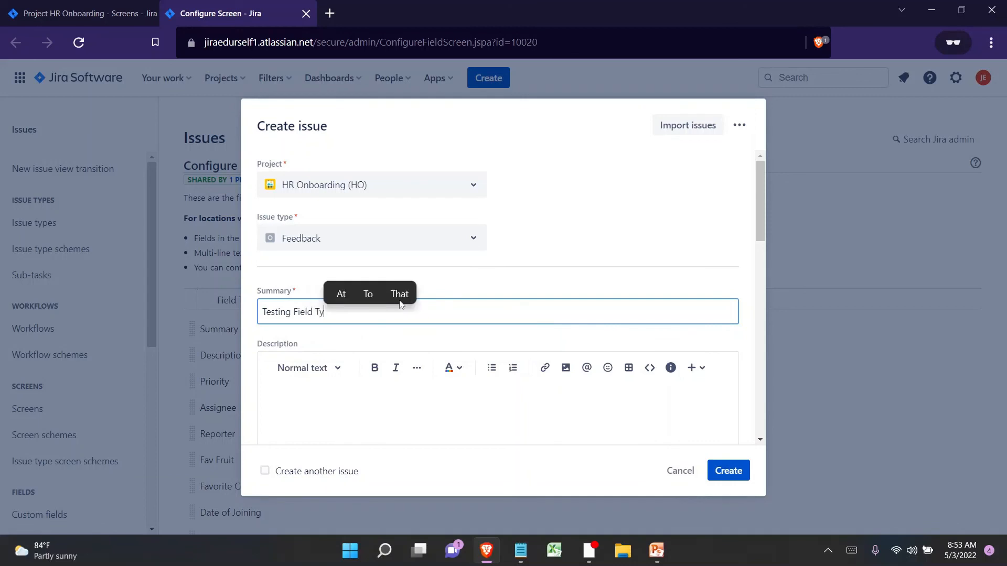
pyautogui.write('pes in ')
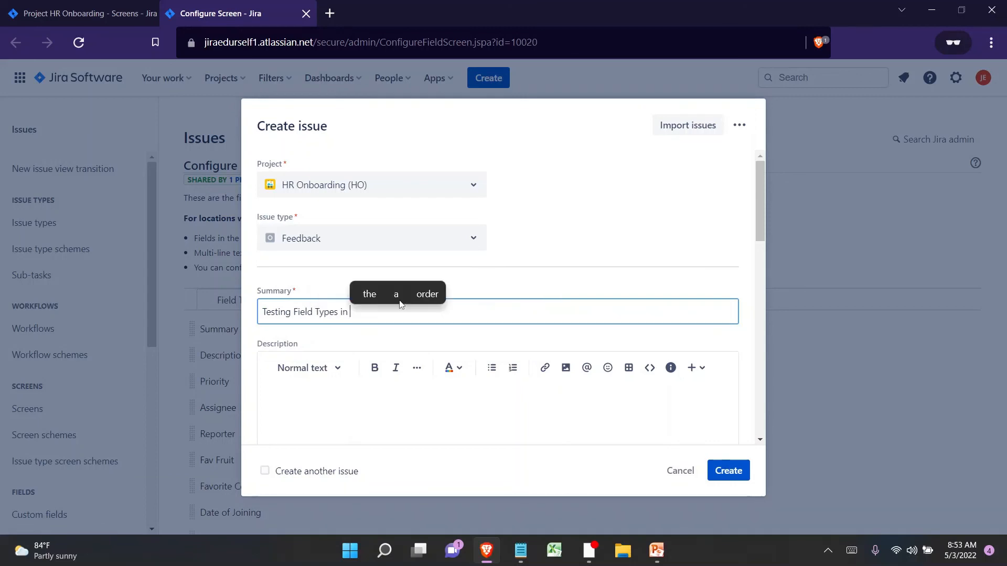
pyautogui.write('Jira')
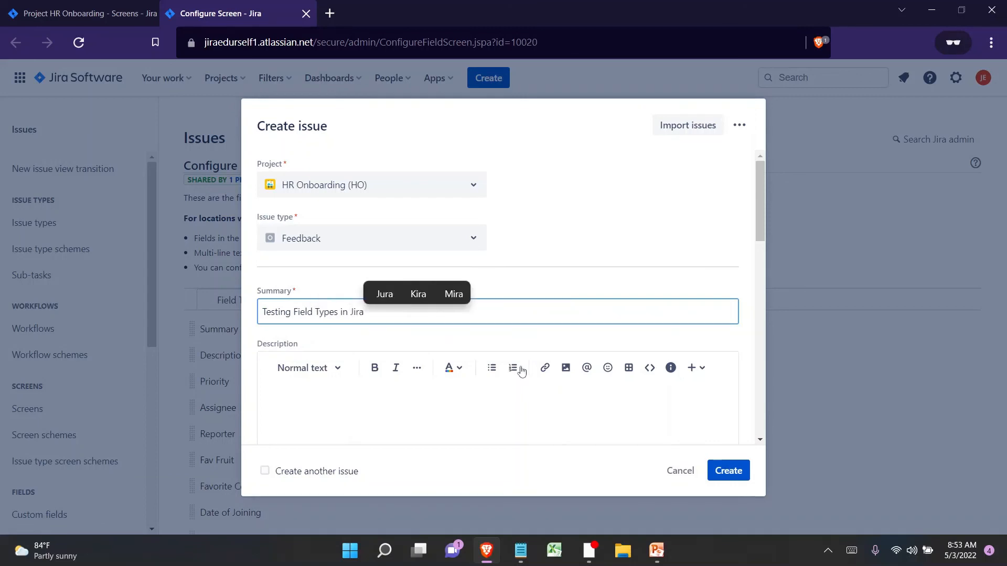
pyautogui.click(716, 472)
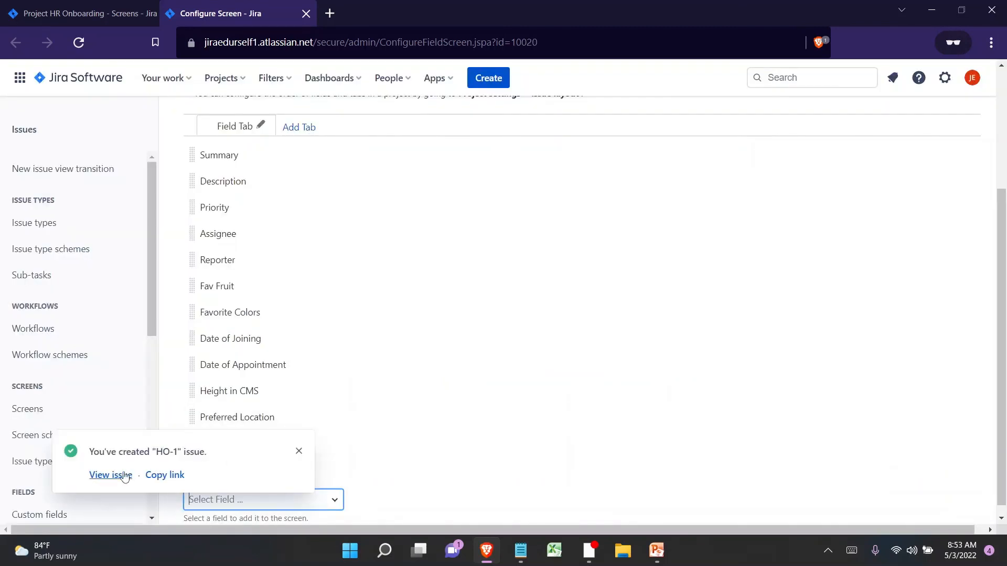
# - View the newly created issue's custom field values and follow its Website link to check the page it opens, closing that page when done
pyautogui.click(115, 475)
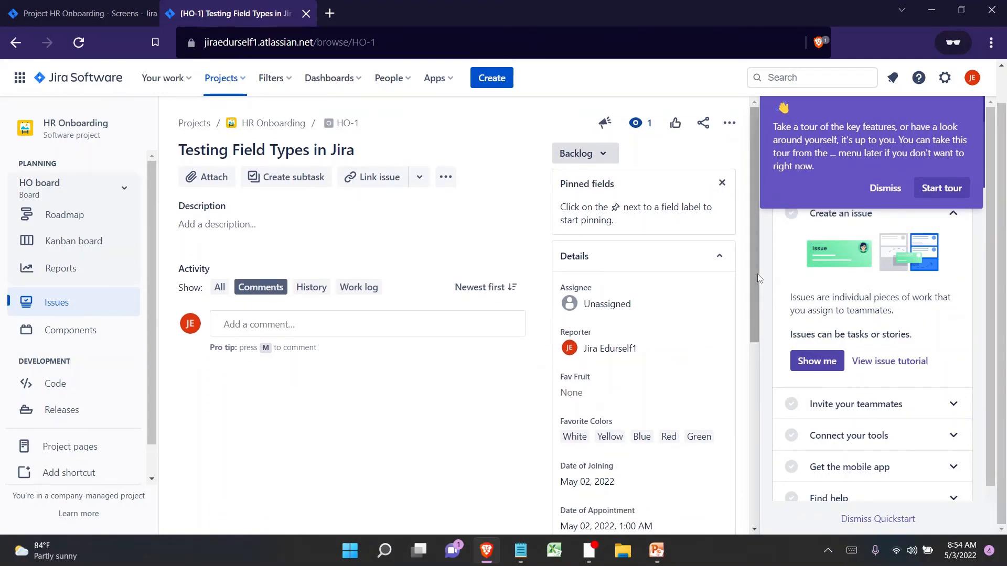
pyautogui.moveTo(755, 279); pyautogui.dragTo(781, 421)
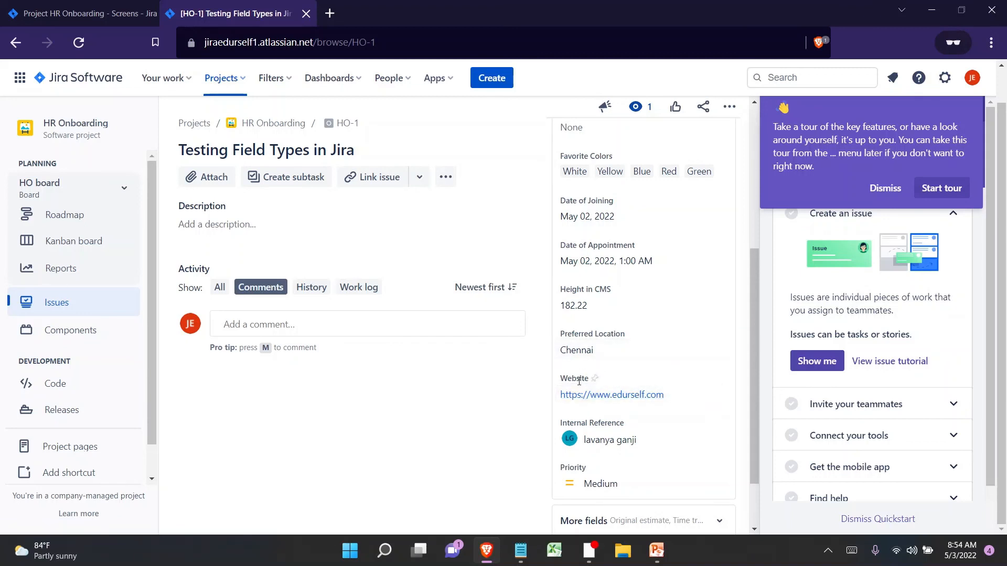
pyautogui.click(603, 401)
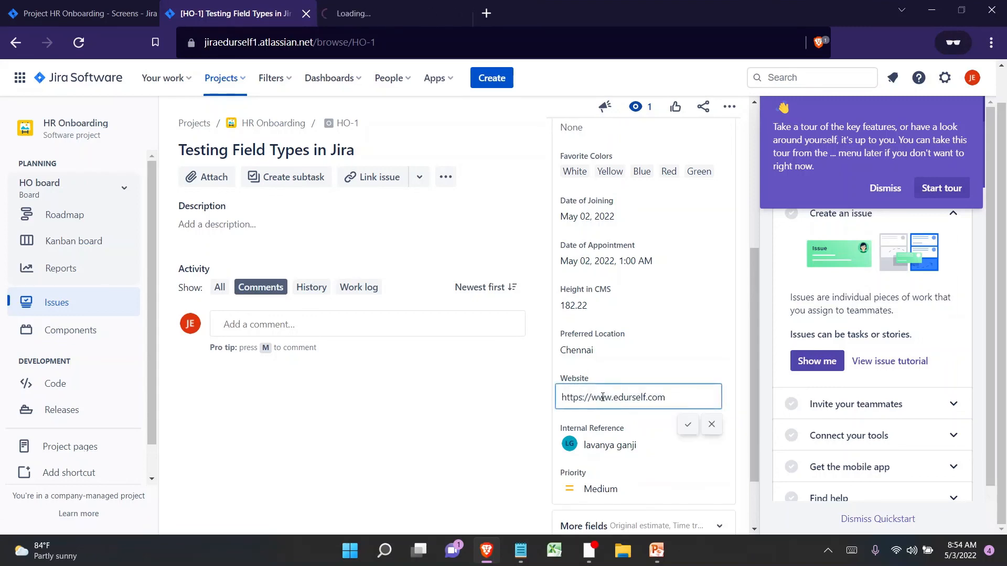
pyautogui.click(417, 4)
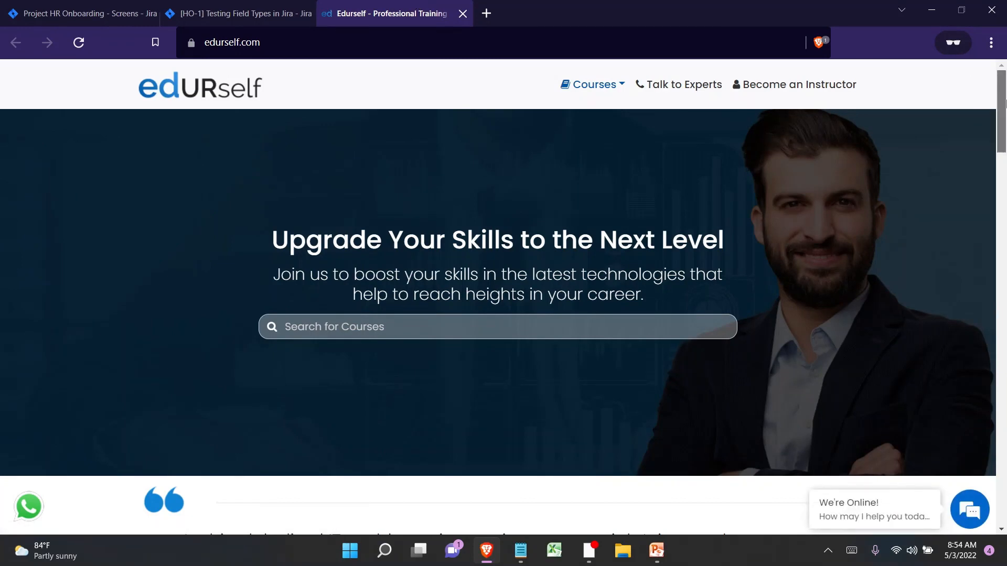
pyautogui.moveTo(1001, 110); pyautogui.dragTo(1004, 215)
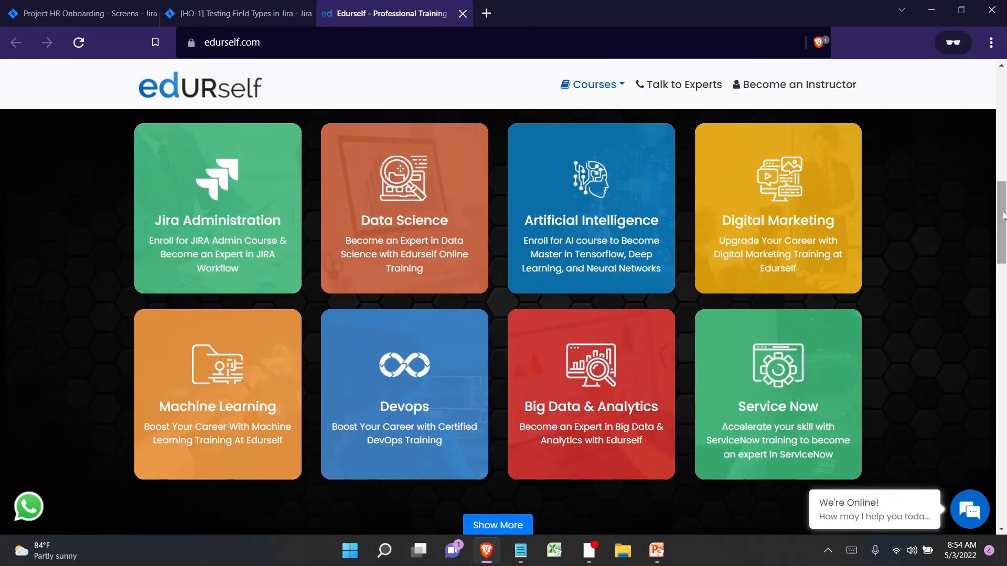
pyautogui.click(463, 14)
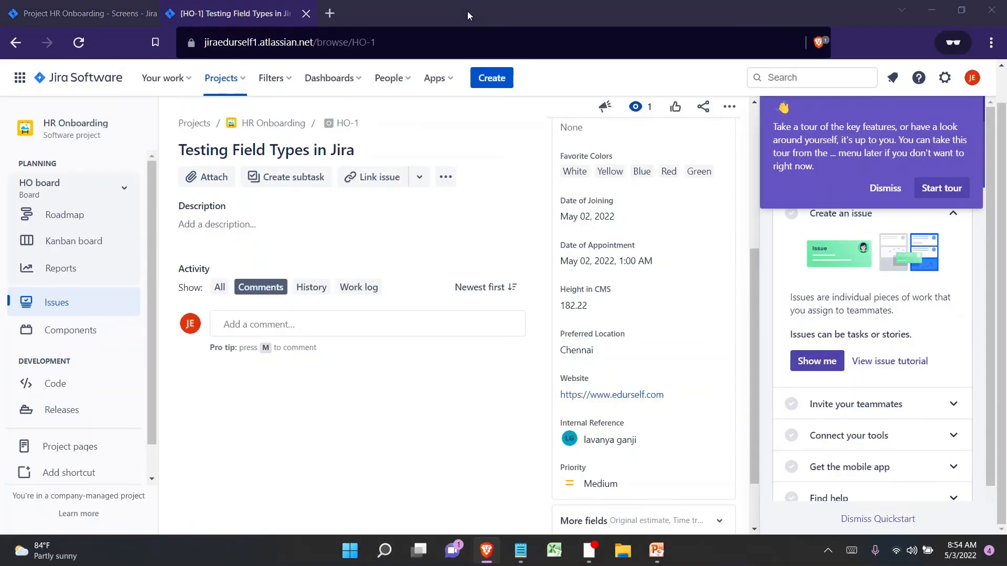
# - Switch to the PowerPoint slide show and view the title slide and the HR Onboarding request slide
pyautogui.hotkey('alt', 'Tab')
pyautogui.hotkey('alt', 'Tab')
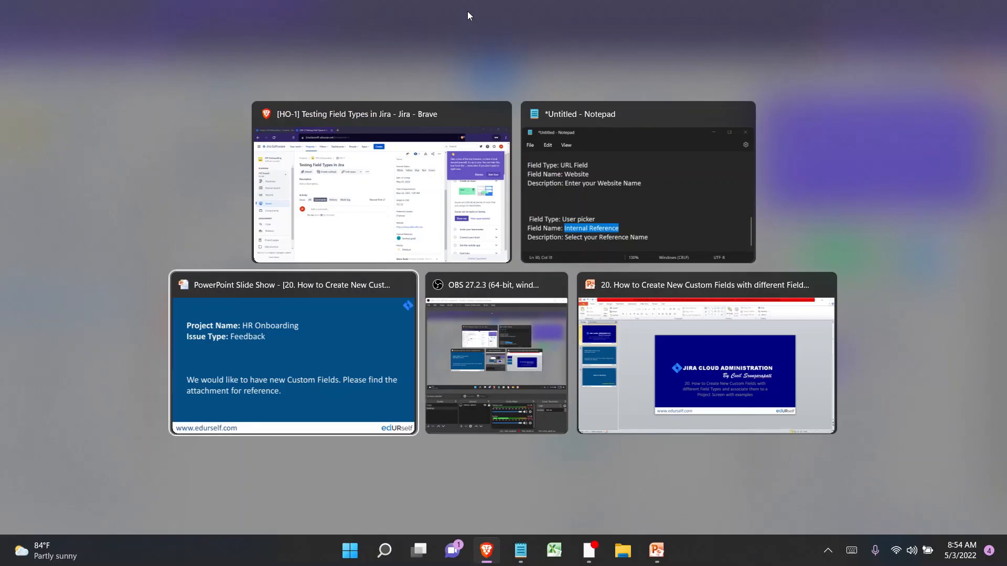
pyautogui.press('Left')
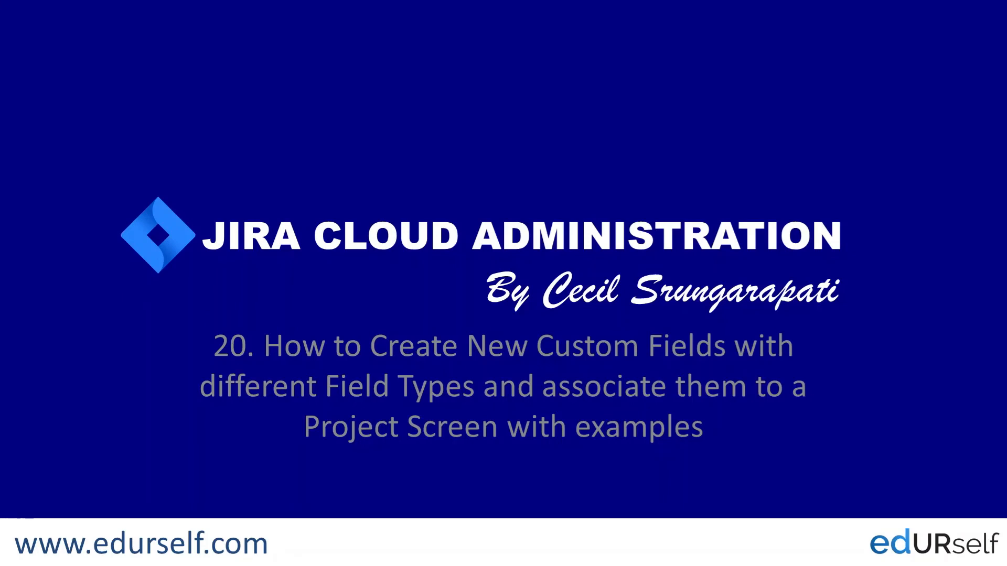
pyautogui.press('Right')
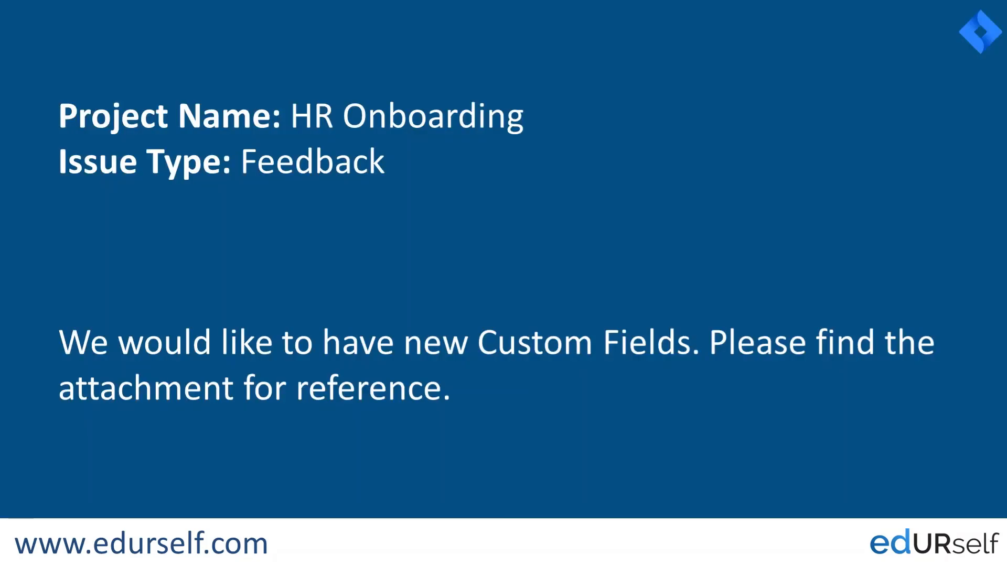